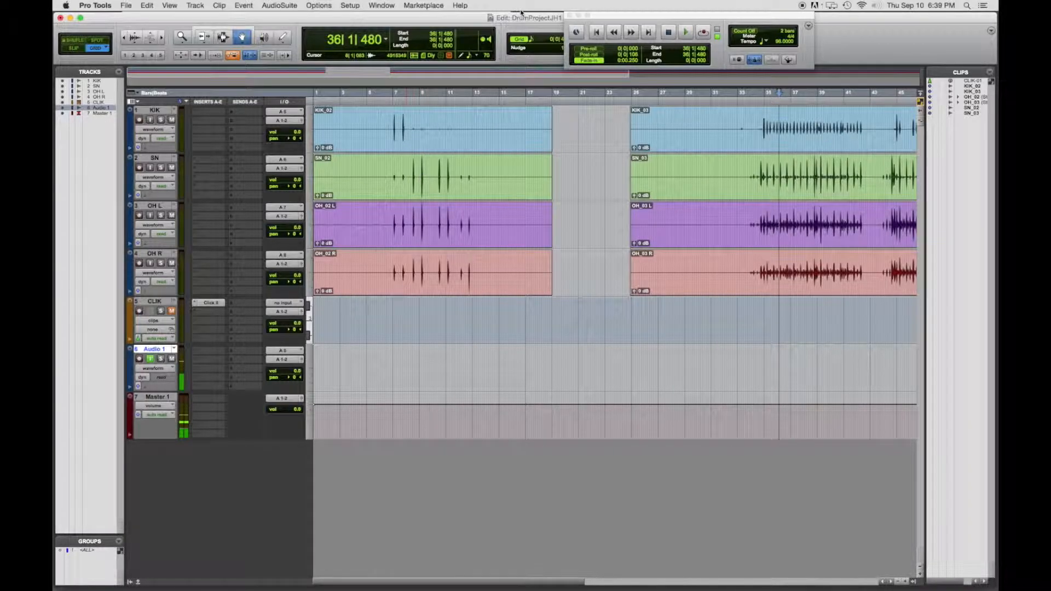
Step: Move the floating Transport window clear of the session title and save the session under the new name DrumProjectJH1Cut1
{"action": "left_click_drag", "start_coordinate": [666, 12], "coordinate": [794, 11]}
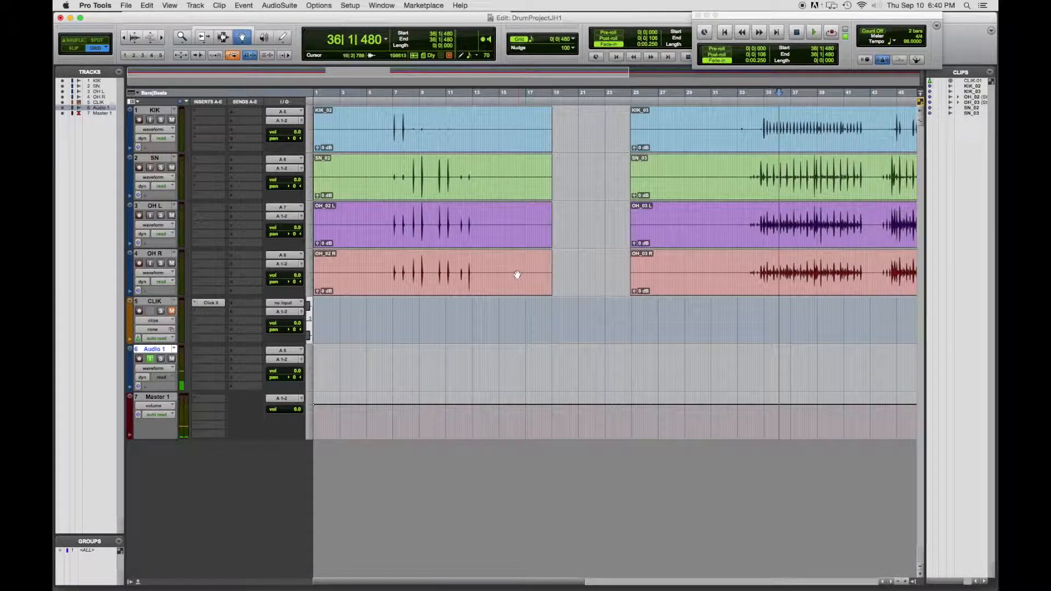
{"action": "left_click", "coordinate": [127, 6]}
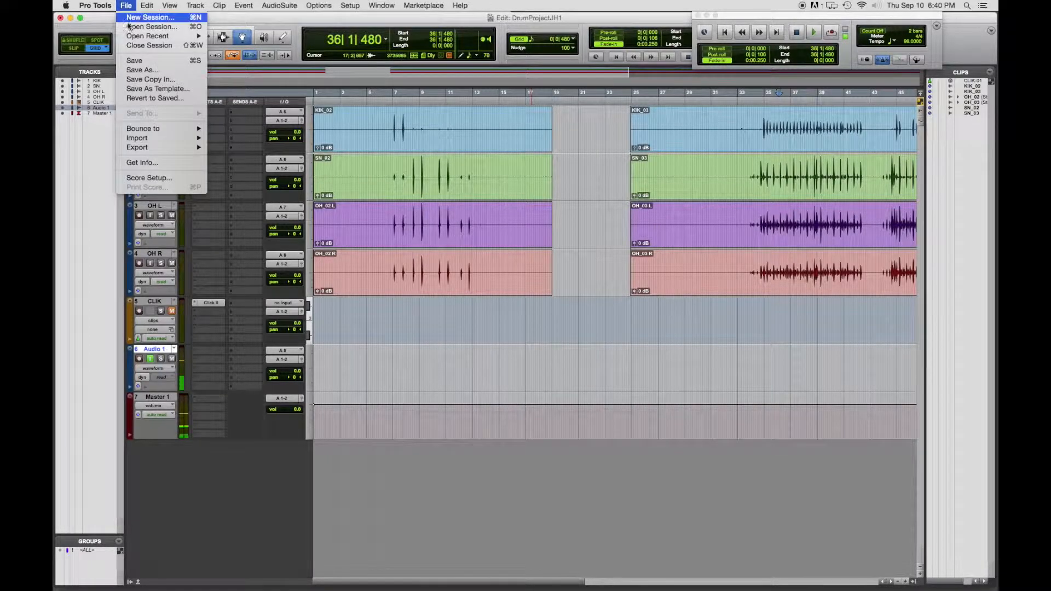
{"action": "left_click", "coordinate": [142, 70]}
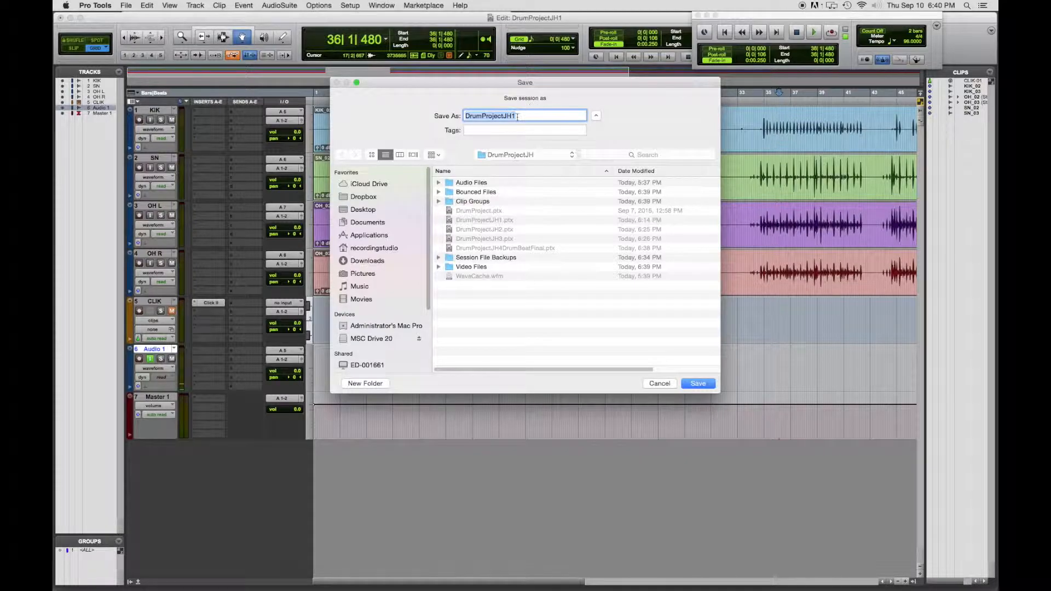
{"action": "left_click", "coordinate": [527, 113]}
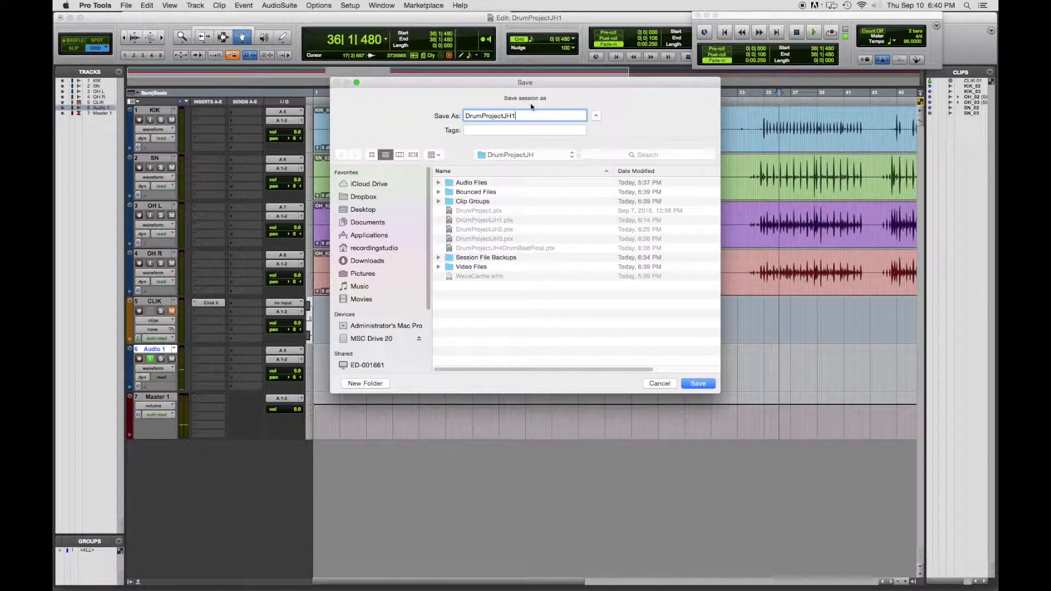
{"action": "type", "text": "Cut1"}
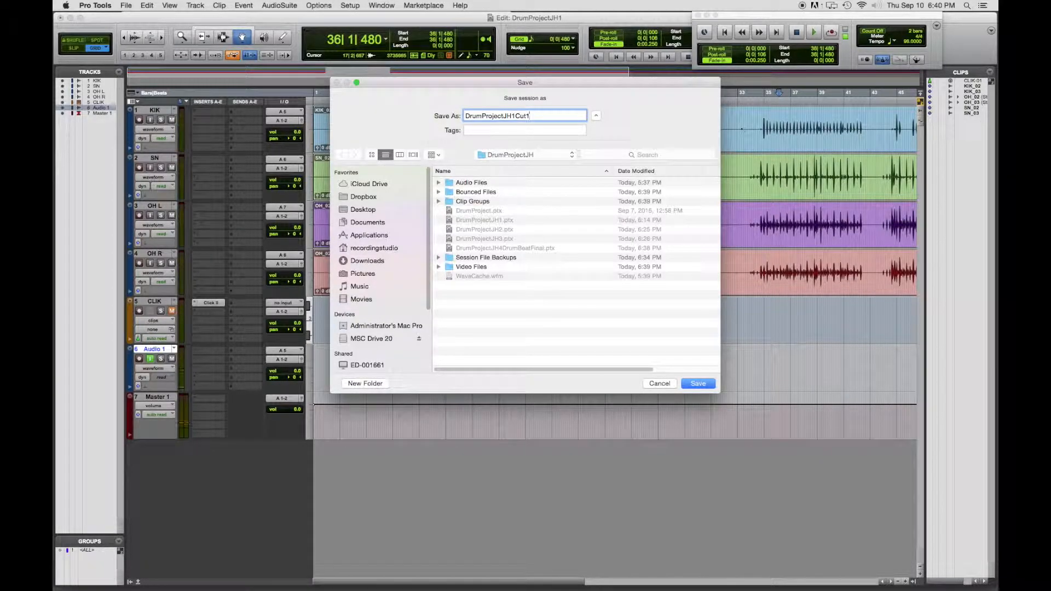
{"action": "key", "text": "Return"}
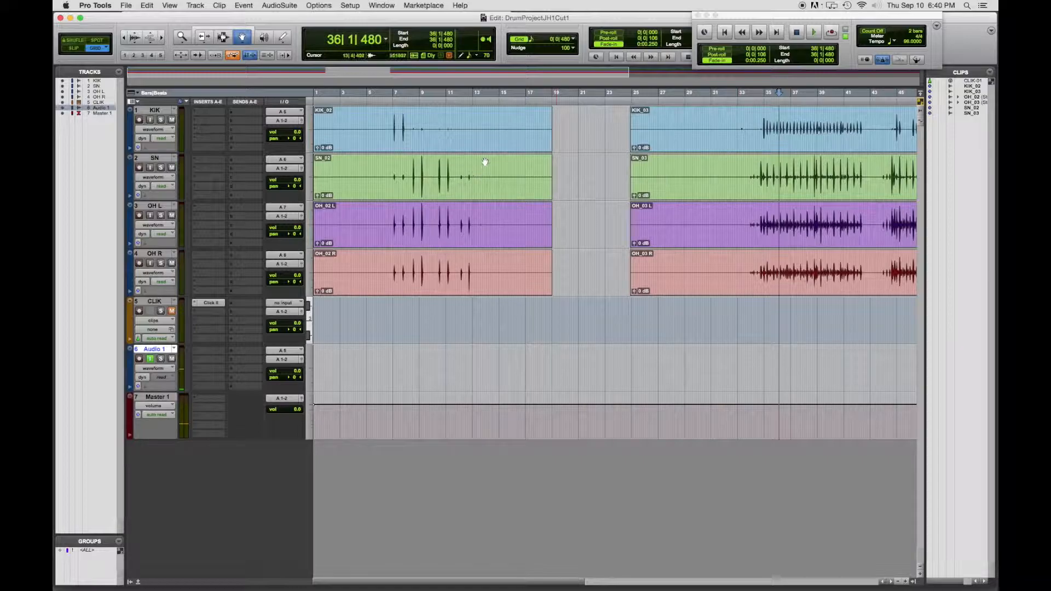
Step: Activate the Smart Tool and delete the second take's clips from the KIK, SN, OH L and OH R tracks
{"action": "left_click", "coordinate": [665, 137]}
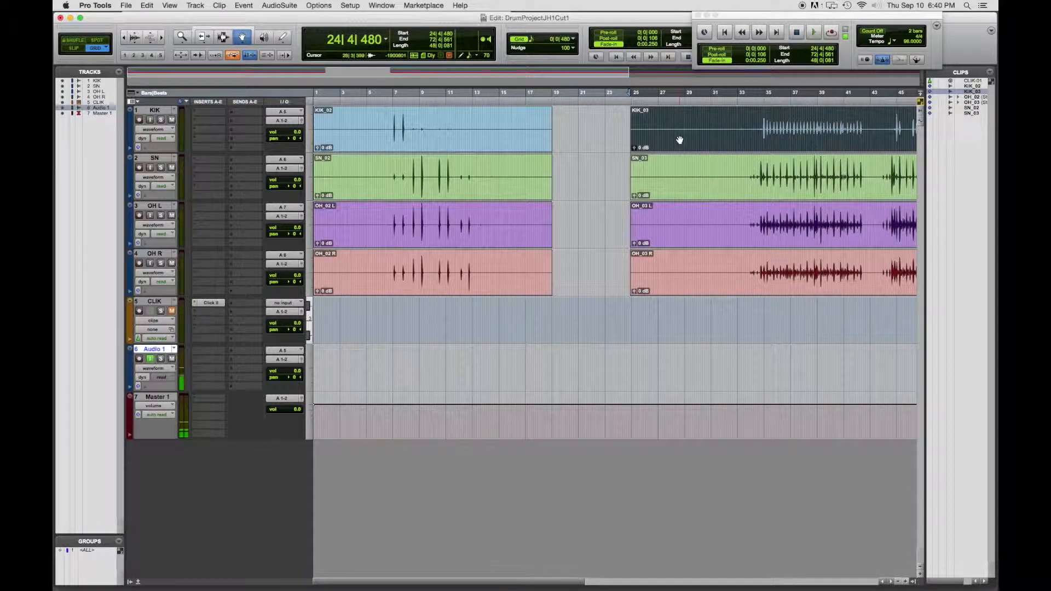
{"action": "left_click", "coordinate": [232, 28]}
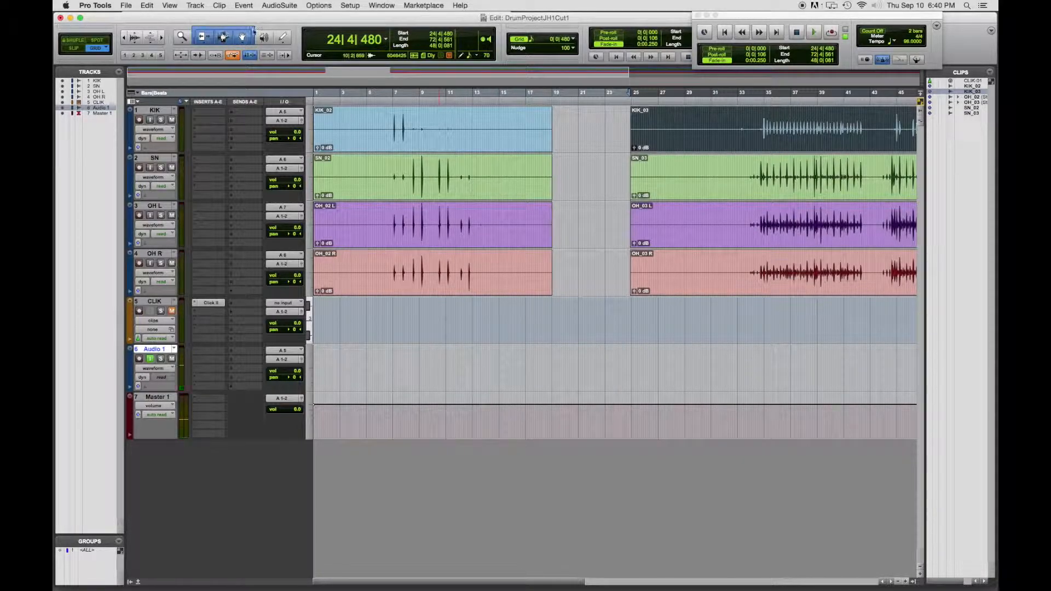
{"action": "left_click", "coordinate": [689, 193], "text": "shift"}
{"action": "left_click", "coordinate": [693, 242], "text": "shift"}
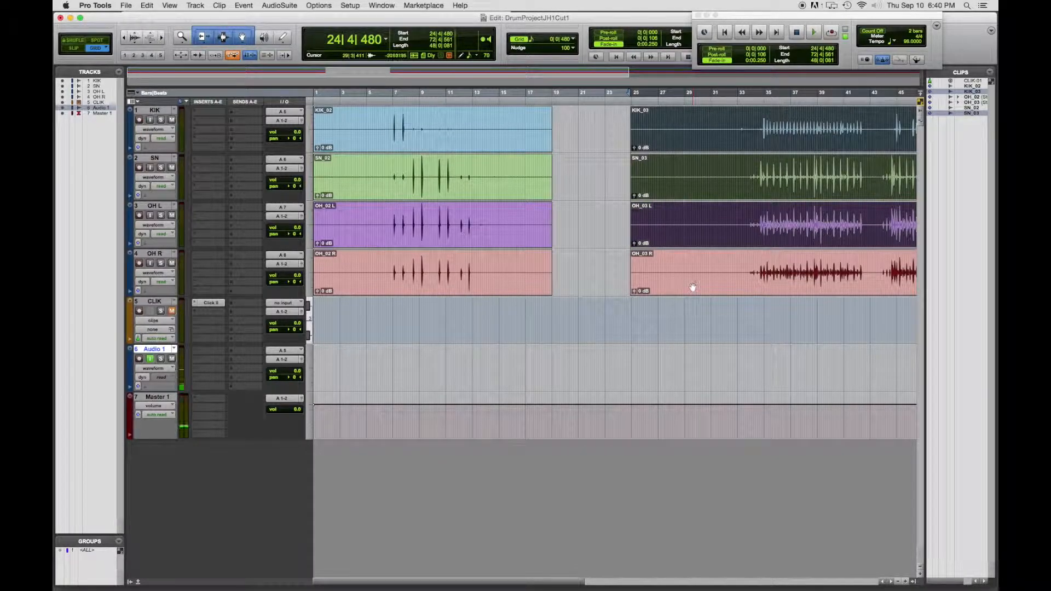
{"action": "left_click", "coordinate": [692, 286], "text": "shift"}
{"action": "key", "text": "Delete"}
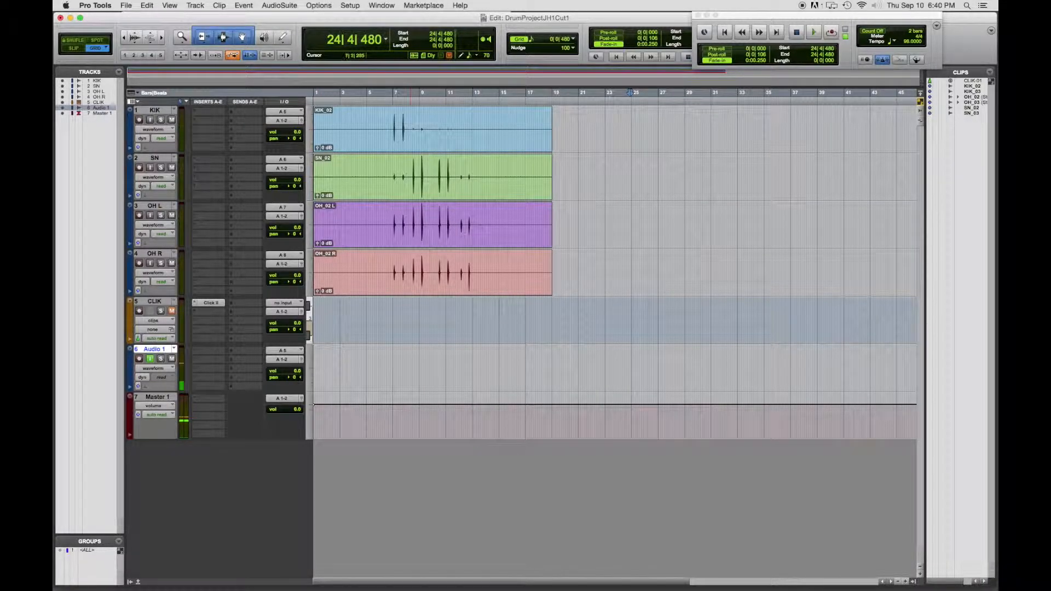
Step: Hide the track and clip lists along with the Inserts A-E, Sends A-E and I/O columns of the Edit window
{"action": "left_click", "coordinate": [131, 582]}
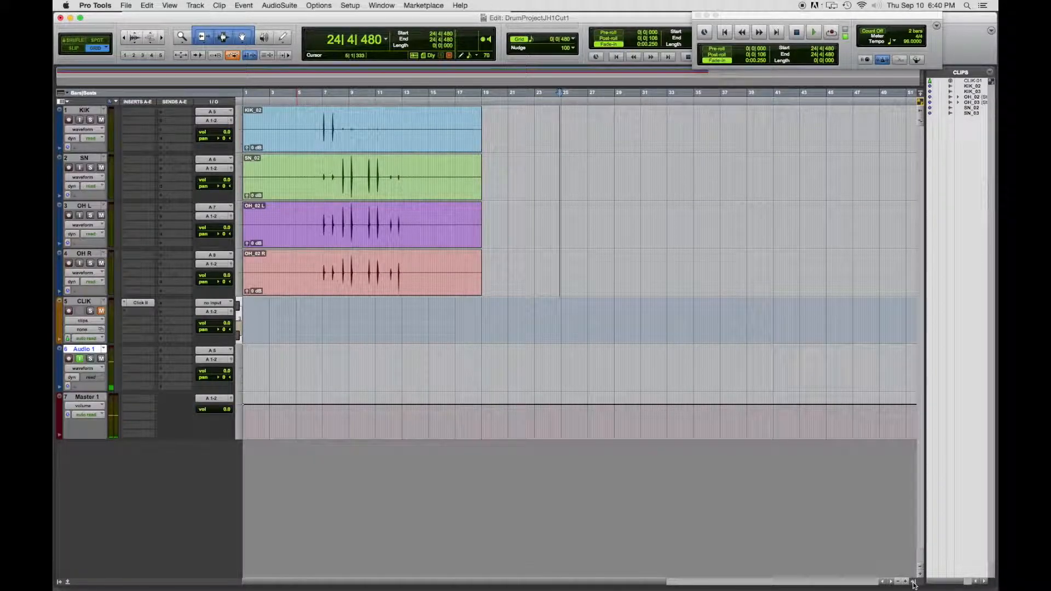
{"action": "left_click", "coordinate": [983, 581]}
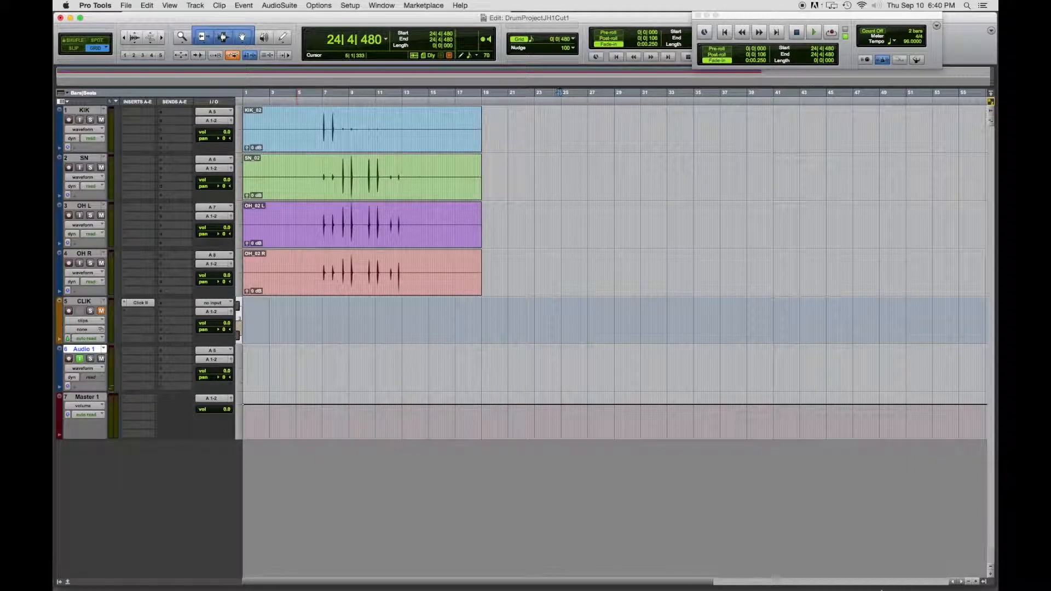
{"action": "left_click", "coordinate": [61, 102]}
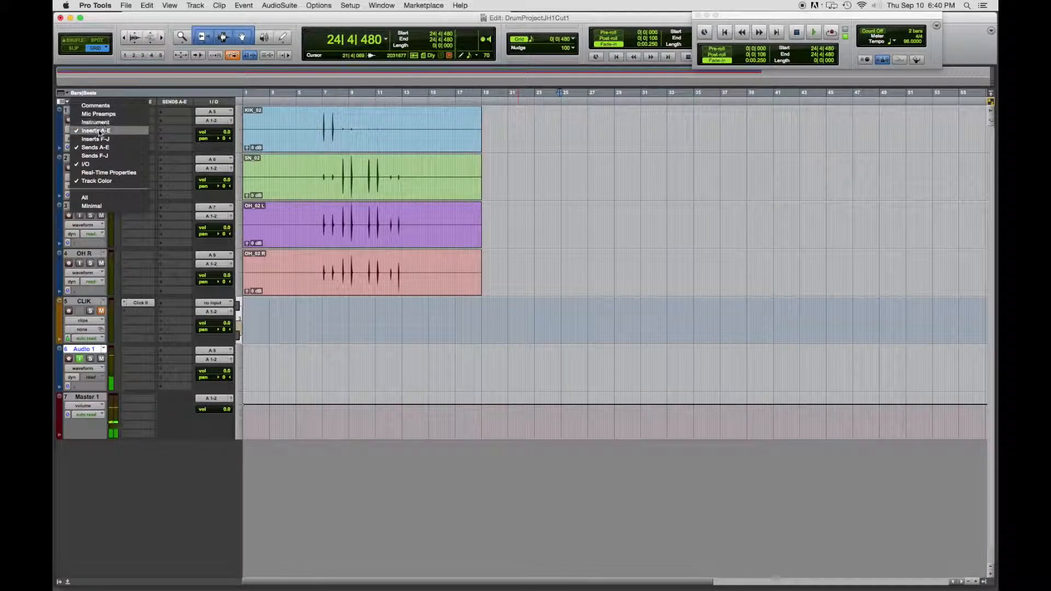
{"action": "left_click", "coordinate": [83, 113]}
{"action": "left_click", "coordinate": [61, 102]}
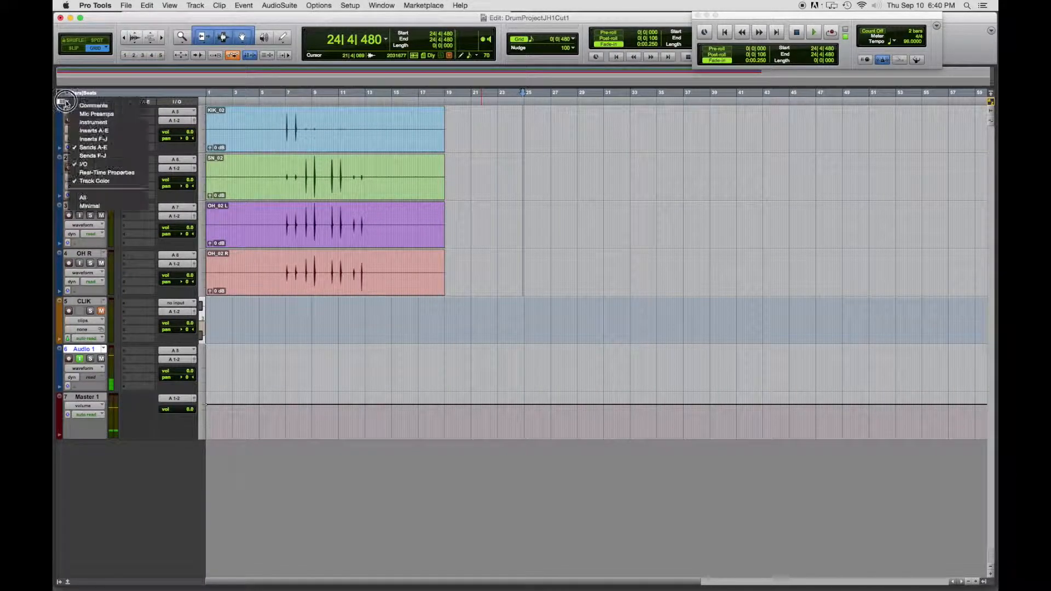
{"action": "left_click", "coordinate": [100, 148]}
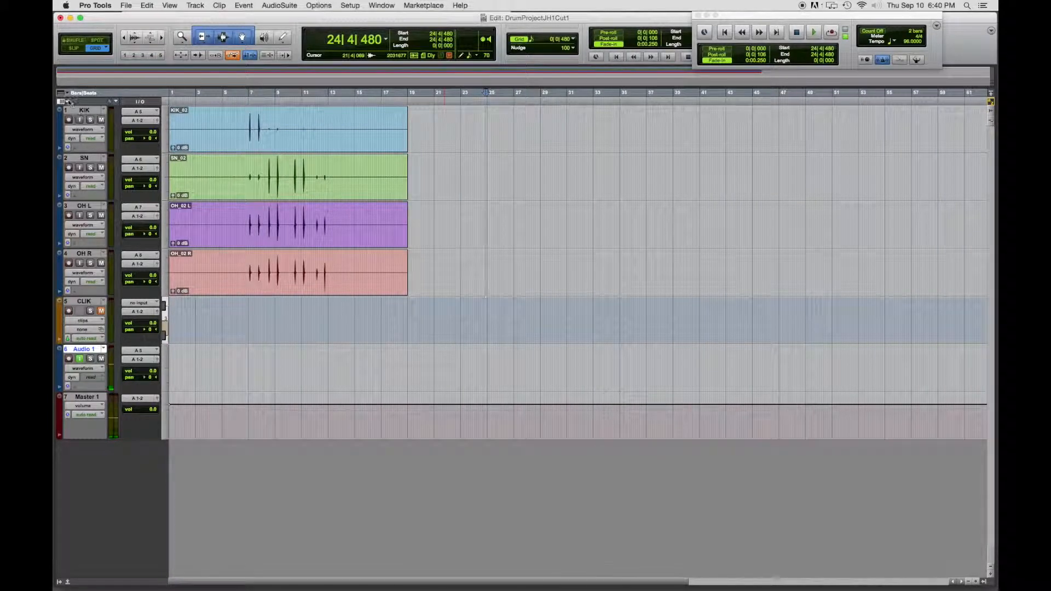
{"action": "left_click", "coordinate": [69, 104]}
{"action": "left_click", "coordinate": [86, 164]}
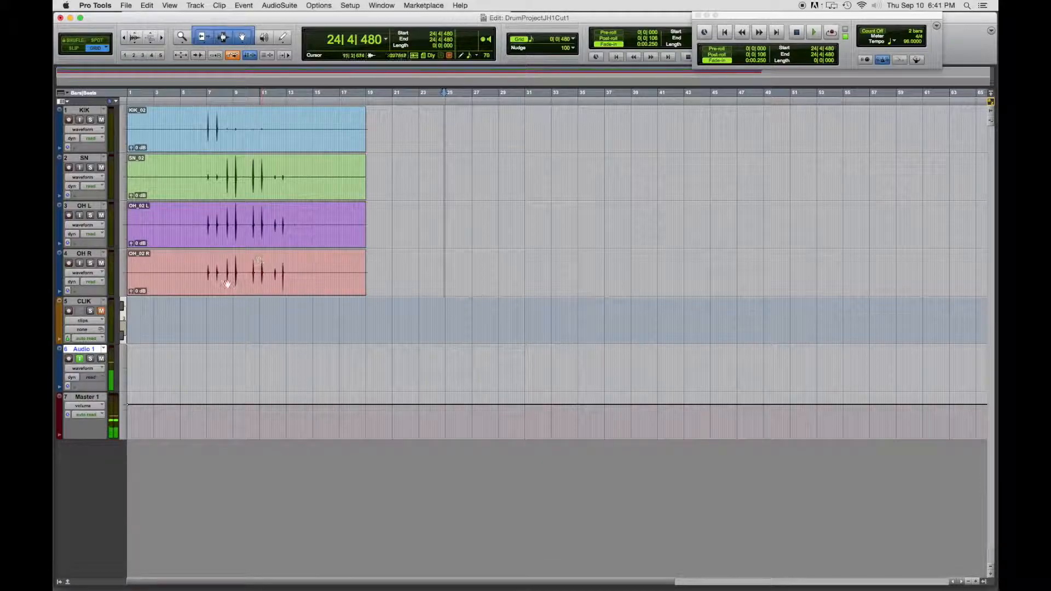
Step: Trim the start of the KIK, SN, OH L and OH R clips together to 6|3|480, just before the first hit
{"action": "left_click", "coordinate": [178, 142]}
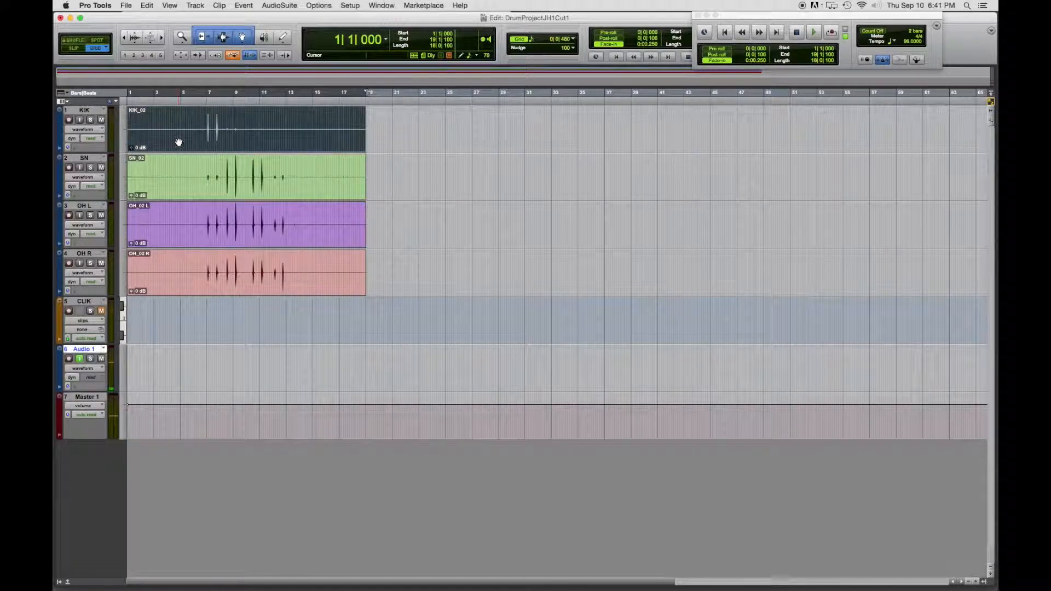
{"action": "left_click", "coordinate": [179, 188], "text": "shift"}
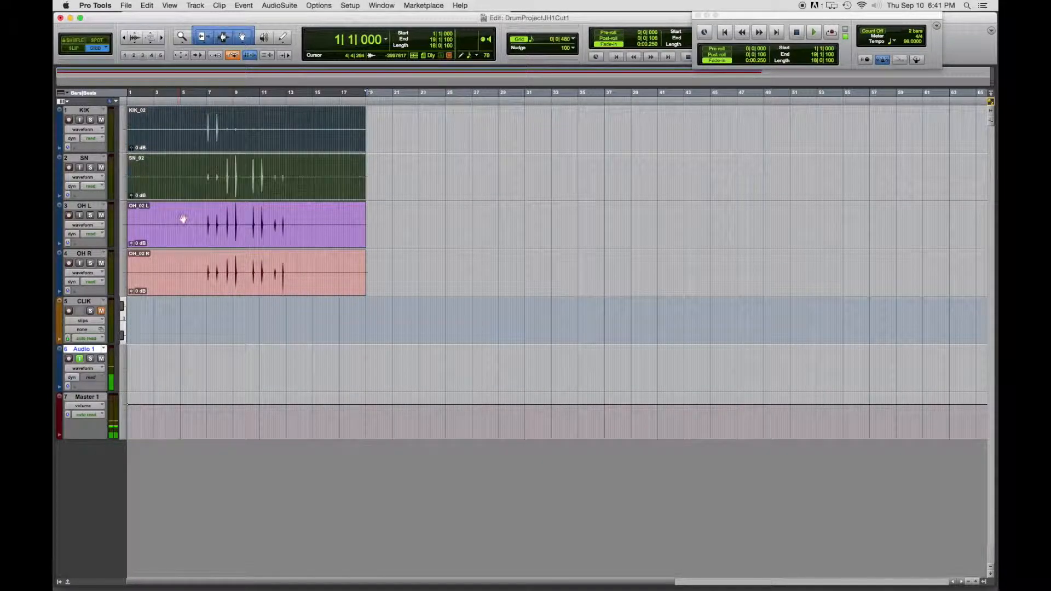
{"action": "left_click", "coordinate": [185, 239], "text": "shift"}
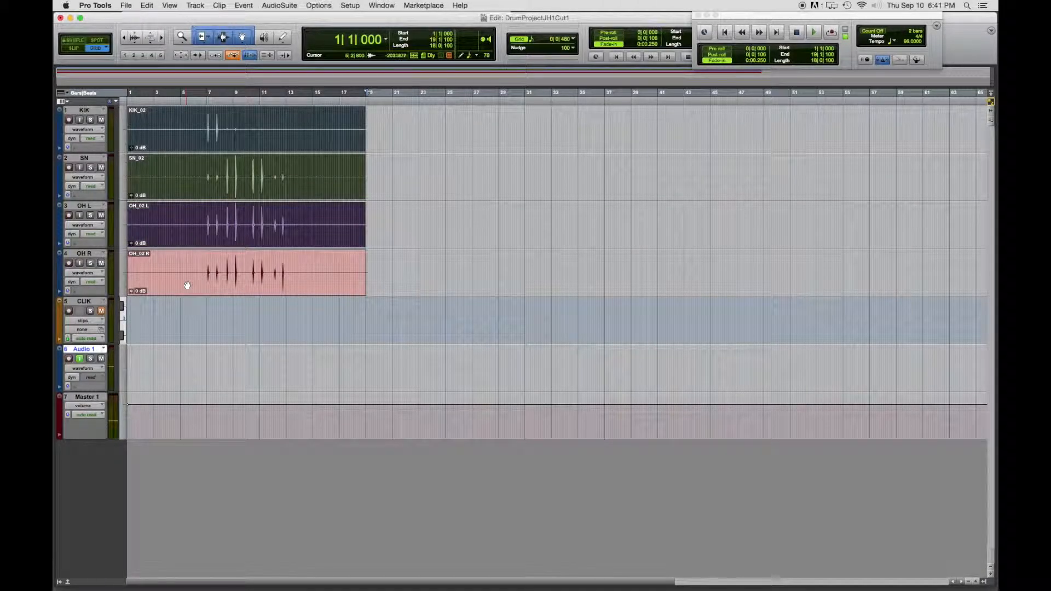
{"action": "left_click", "coordinate": [188, 284], "text": "shift"}
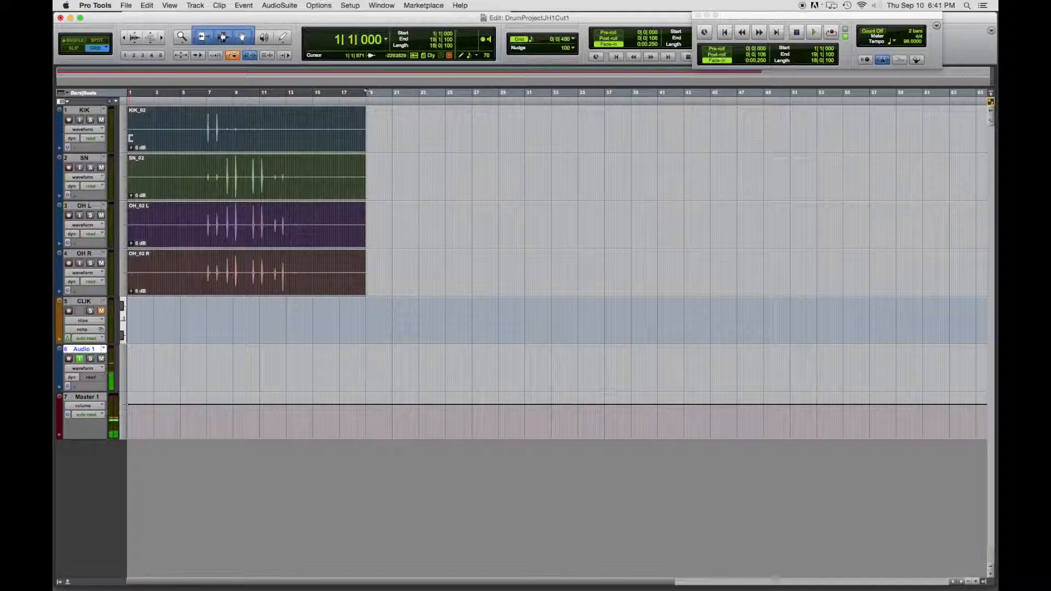
{"action": "left_click_drag", "start_coordinate": [130, 138], "coordinate": [201, 137]}
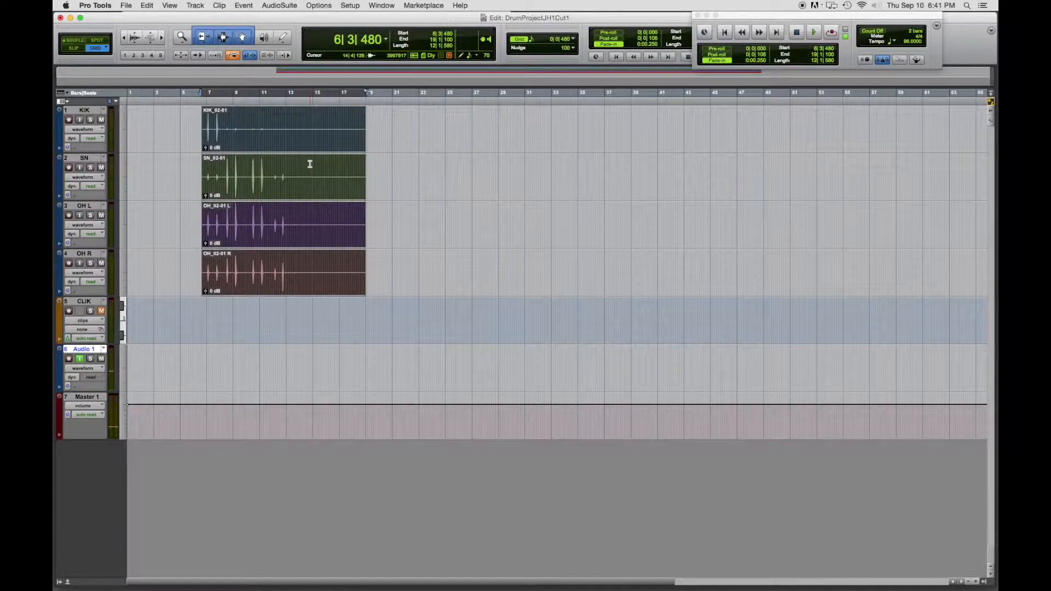
Step: Mute the SN, OH L and OH R tracks so only the kick drum track is heard
{"action": "key", "text": "super+bracketright"}
{"action": "key", "text": "super+bracketright"}
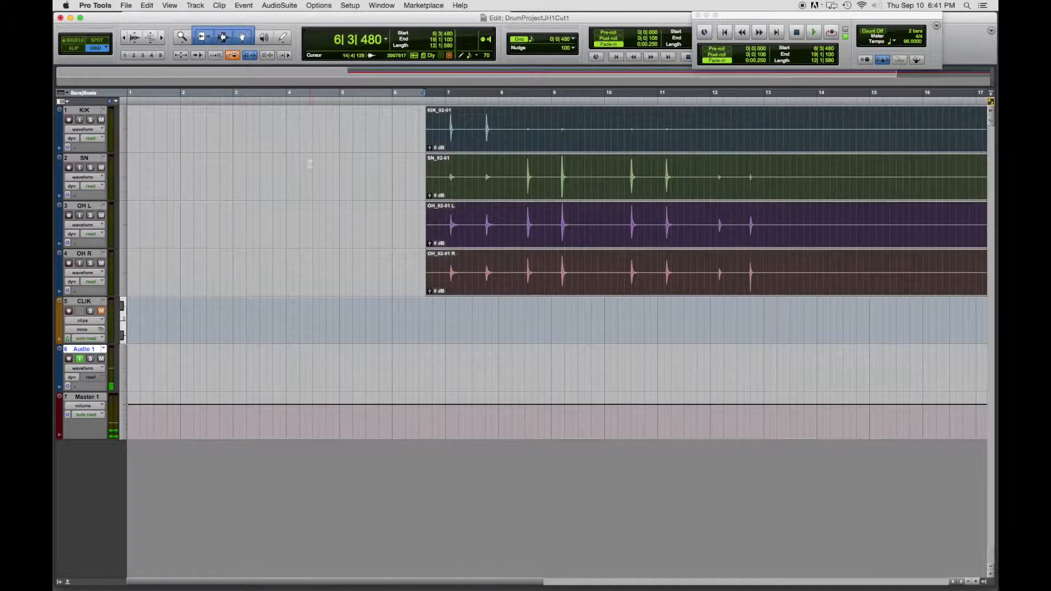
{"action": "key", "text": "super+bracketright"}
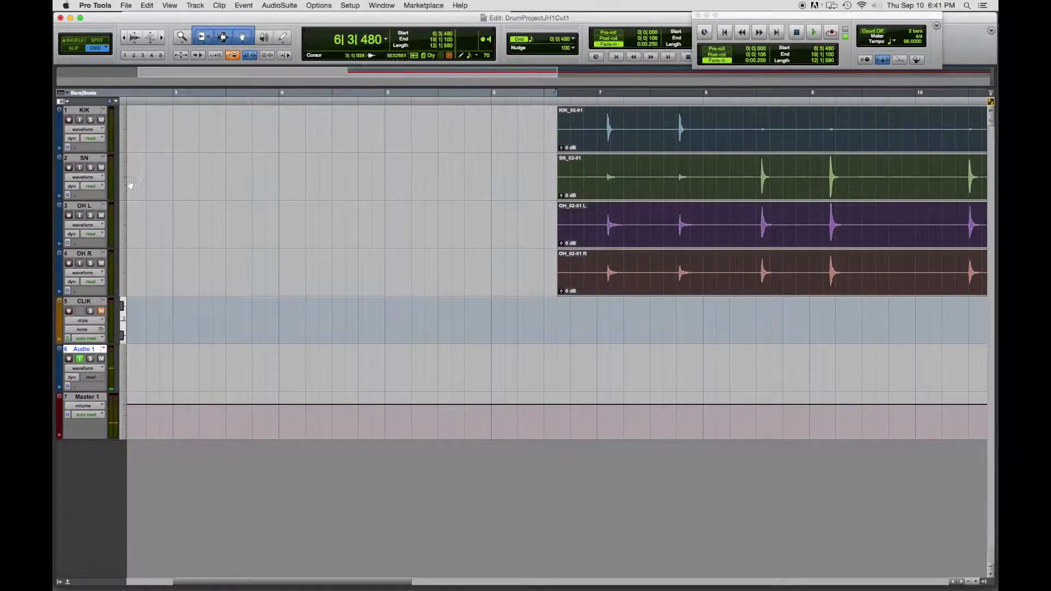
{"action": "left_click", "coordinate": [101, 168]}
{"action": "left_click", "coordinate": [102, 214]}
{"action": "left_click", "coordinate": [101, 264]}
{"action": "left_click_drag", "start_coordinate": [395, 584], "coordinate": [413, 582]}
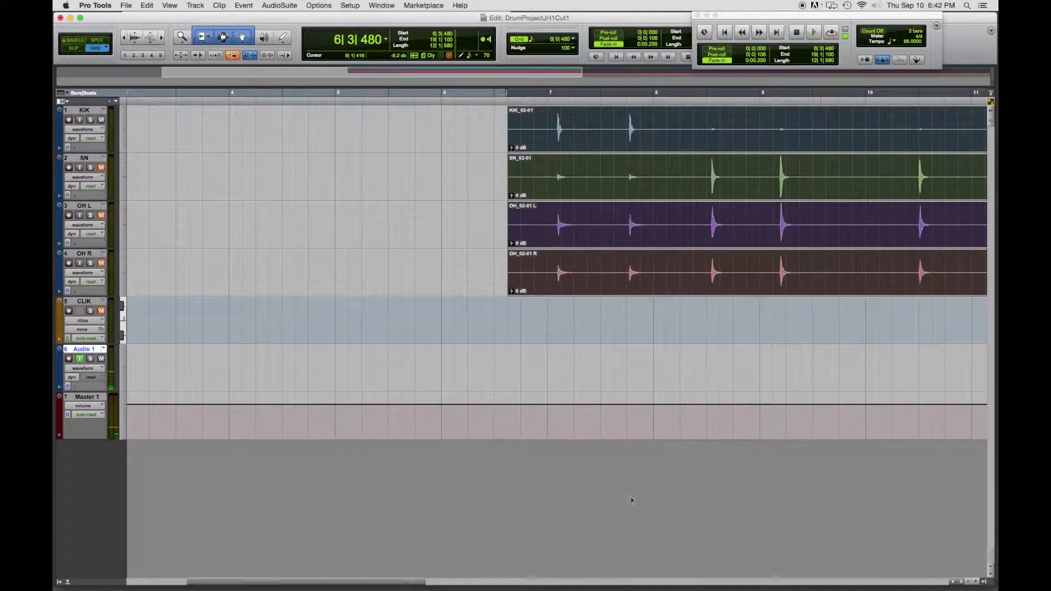
Step: Deselect the clips and audition the kick hits from the start of the trimmed KIK clip
{"action": "left_click", "coordinate": [481, 232]}
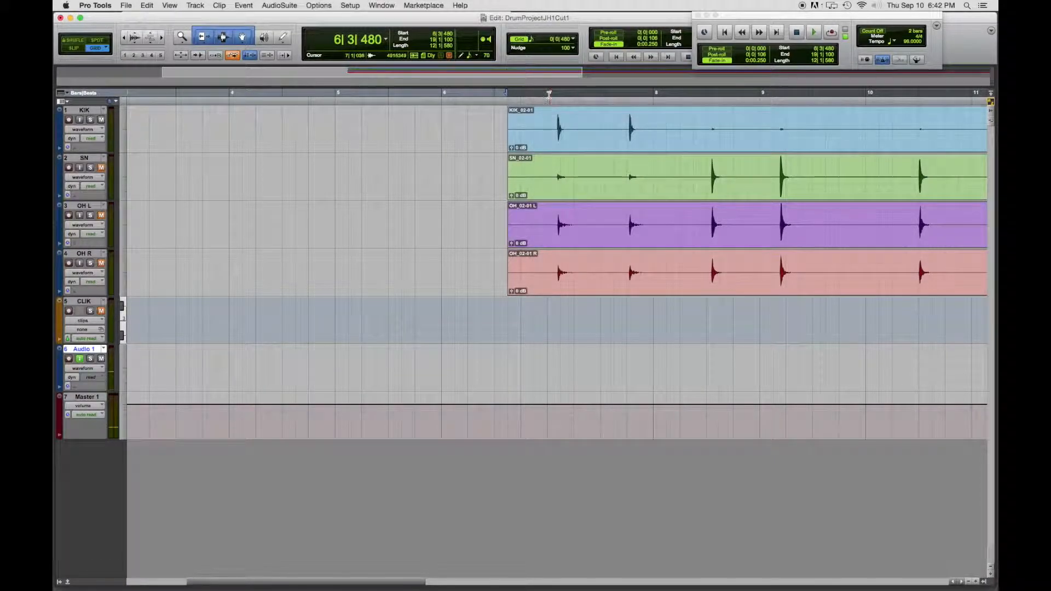
{"action": "key", "text": "space"}
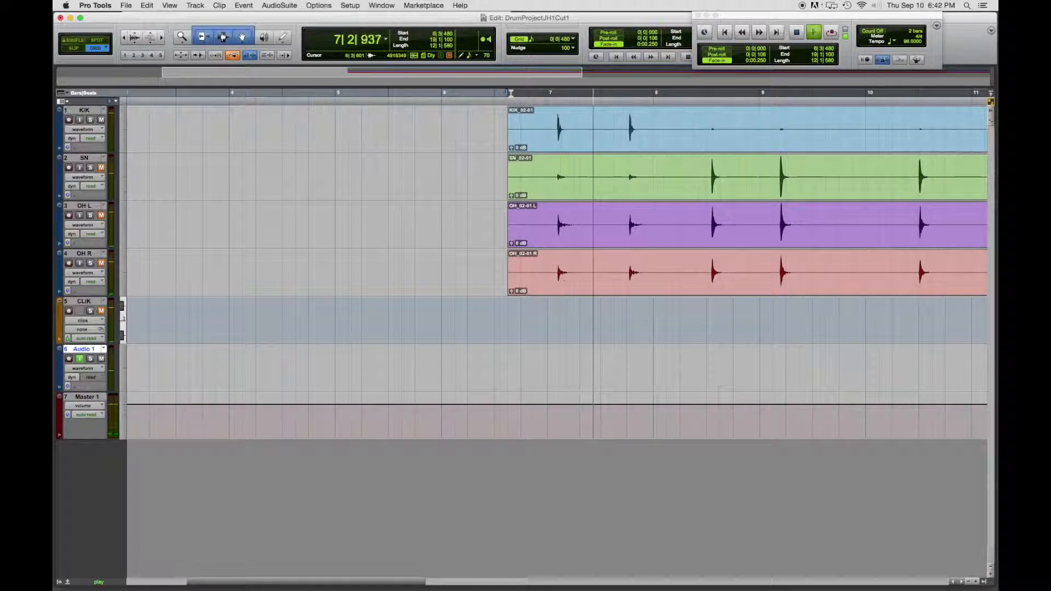
{"action": "key", "text": "space"}
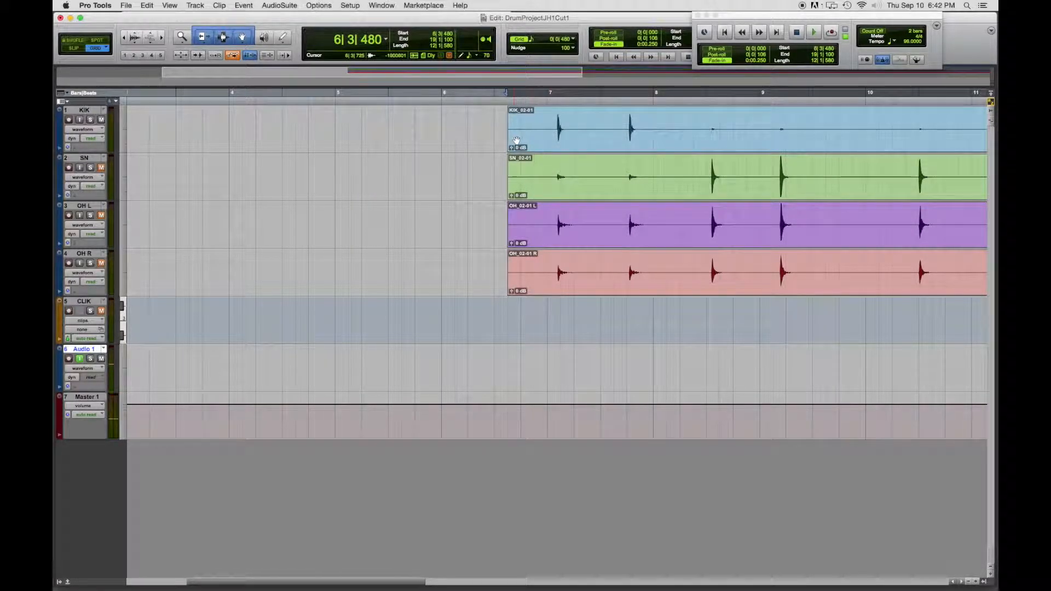
Step: Switch to Slip mode and trim the KIK clip's start to 7|4|094, right before the second kick hit
{"action": "left_click", "coordinate": [74, 52]}
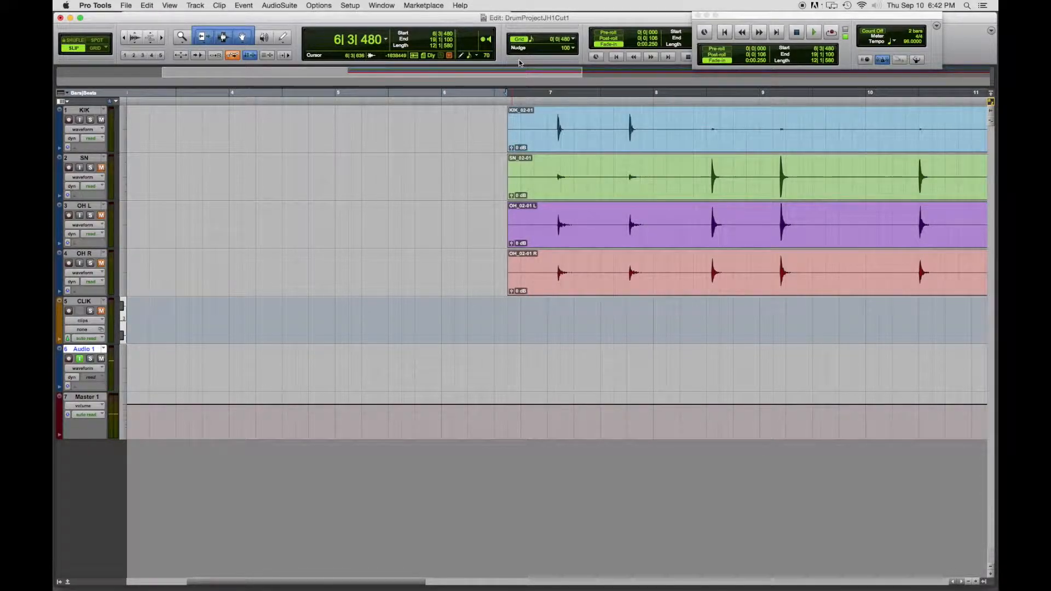
{"action": "left_click_drag", "start_coordinate": [510, 137], "coordinate": [624, 137]}
{"action": "key", "text": "t"}
{"action": "key", "text": "t"}
{"action": "key", "text": "t"}
{"action": "key", "text": "t"}
{"action": "key", "text": "t"}
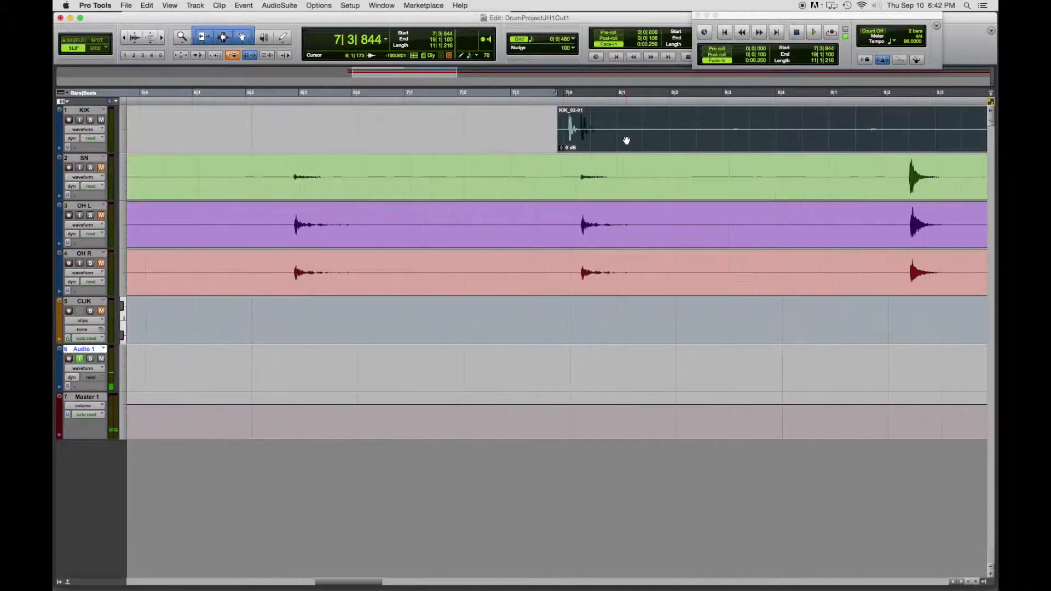
{"action": "key", "text": "t"}
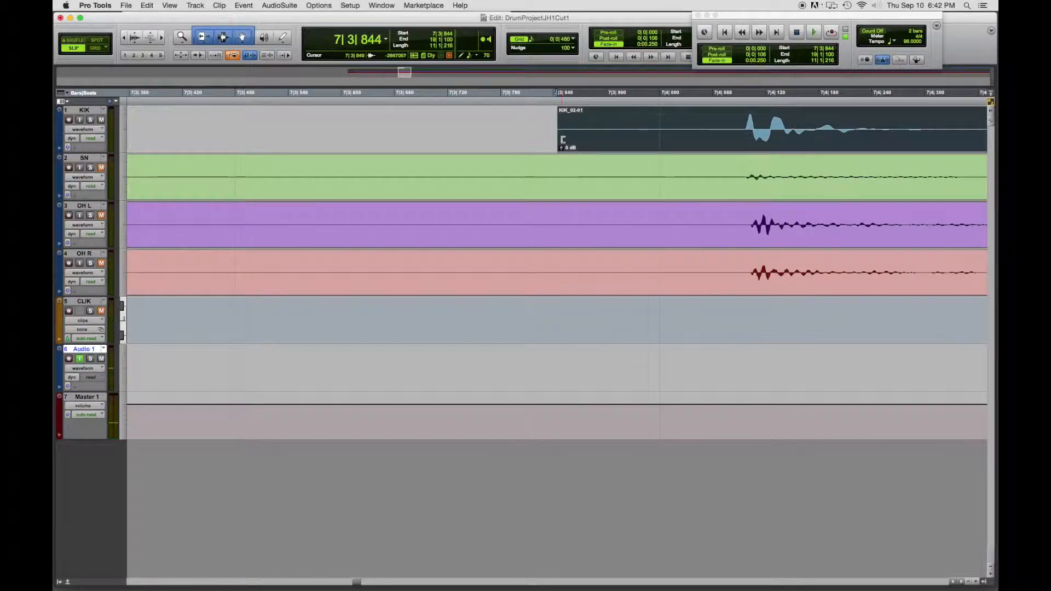
{"action": "left_click_drag", "start_coordinate": [564, 144], "coordinate": [744, 142]}
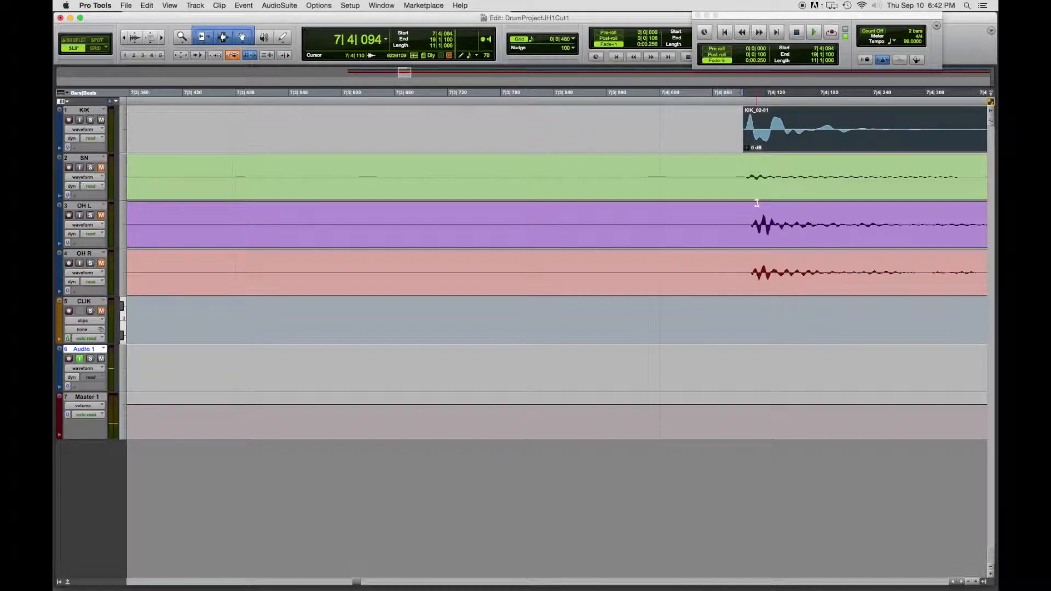
Step: Fine-trim the KIK clip's start to 7|4|097, where the kick's waveform begins to rise
{"action": "key", "text": "t"}
{"action": "key", "text": "t"}
{"action": "key", "text": "t"}
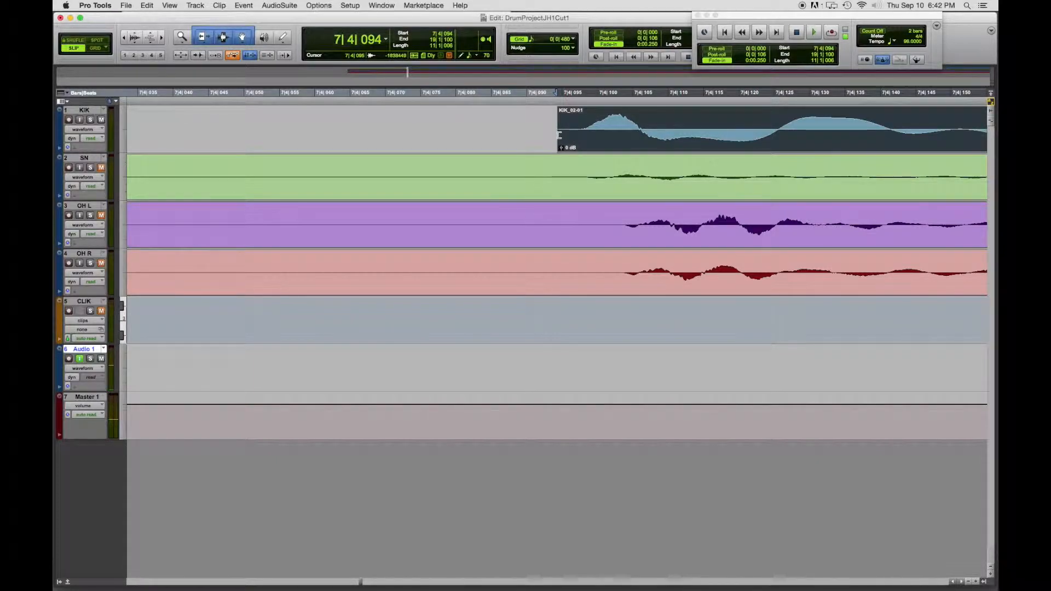
{"action": "left_click", "coordinate": [583, 135], "text": "shift"}
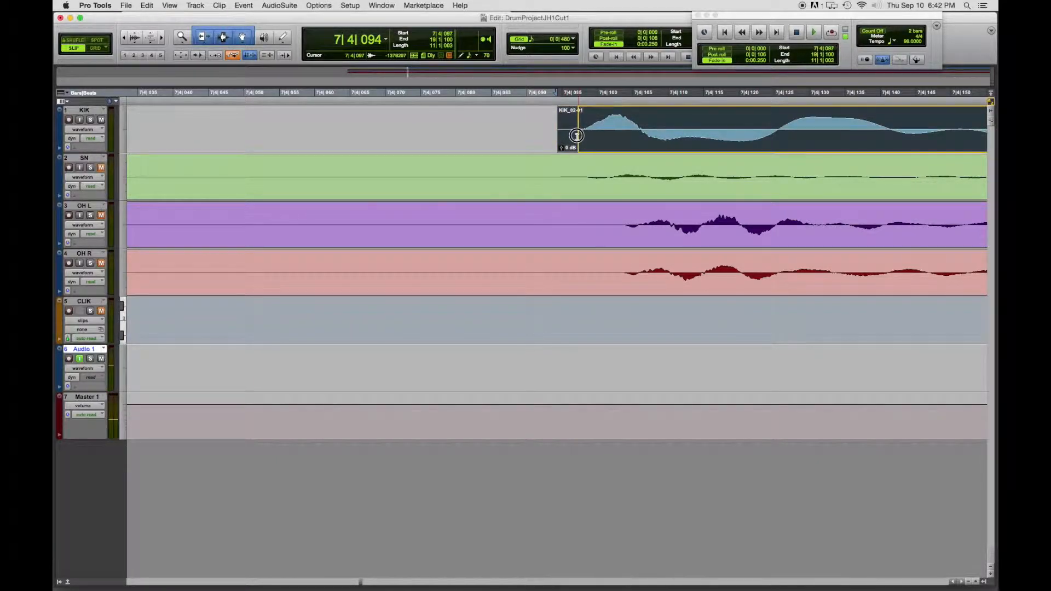
{"action": "left_click", "coordinate": [575, 135]}
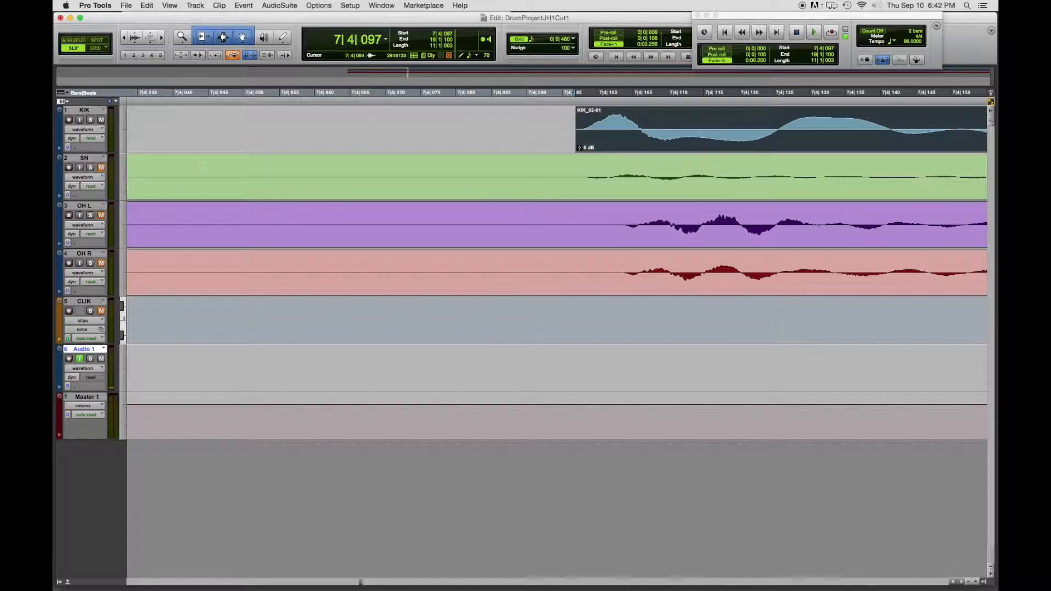
{"action": "key", "text": "super+bracketright"}
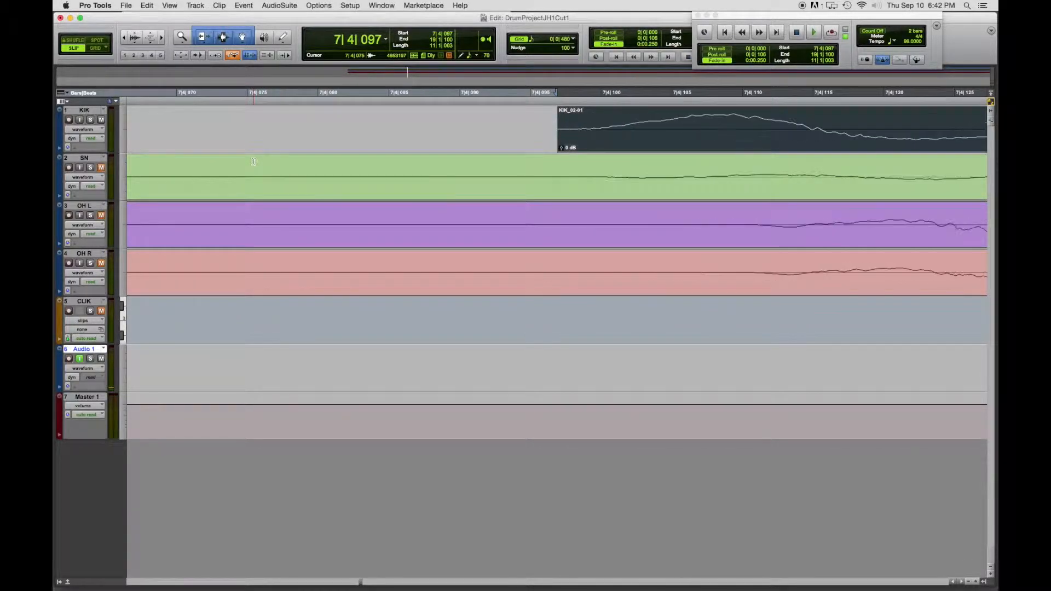
Step: Move the KIK clip earlier so it starts close to beat 3 of bar 7, at 7|3|005
{"action": "key", "text": "super+bracketleft"}
{"action": "key", "text": "super+bracketleft"}
{"action": "key", "text": "super+bracketleft"}
{"action": "key", "text": "super+bracketleft"}
{"action": "key", "text": "super+bracketleft"}
{"action": "key", "text": "super+bracketleft"}
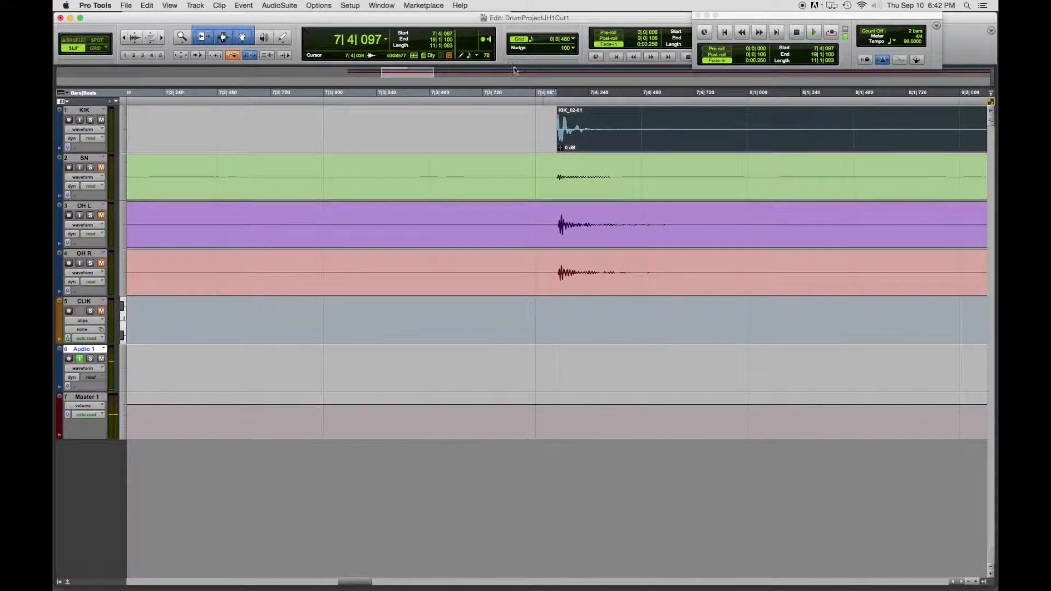
{"action": "left_click", "coordinate": [578, 142]}
{"action": "left_click_drag", "start_coordinate": [578, 142], "coordinate": [564, 142]}
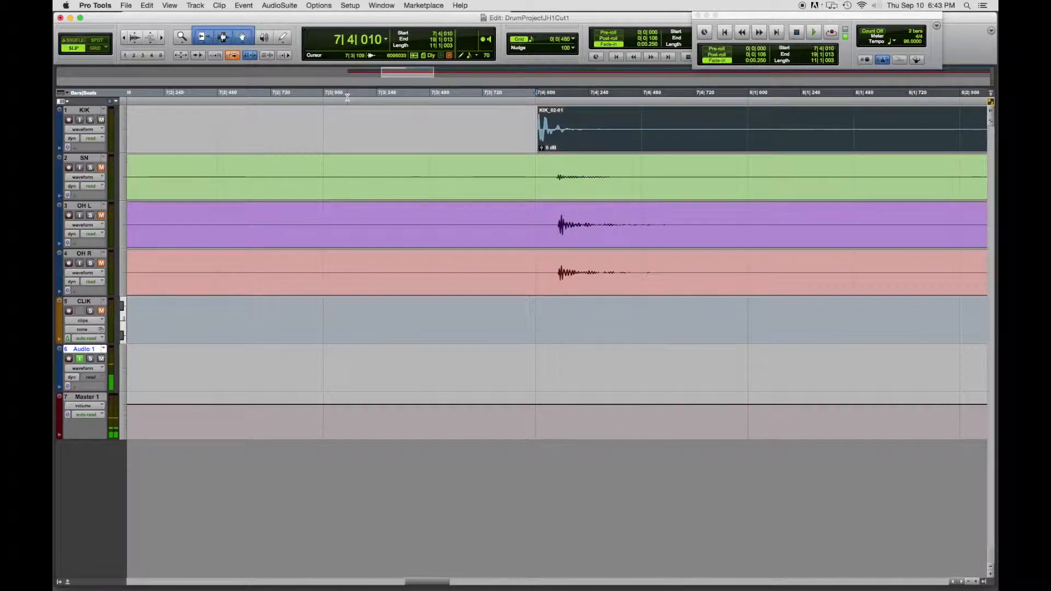
{"action": "left_click_drag", "start_coordinate": [589, 142], "coordinate": [374, 128]}
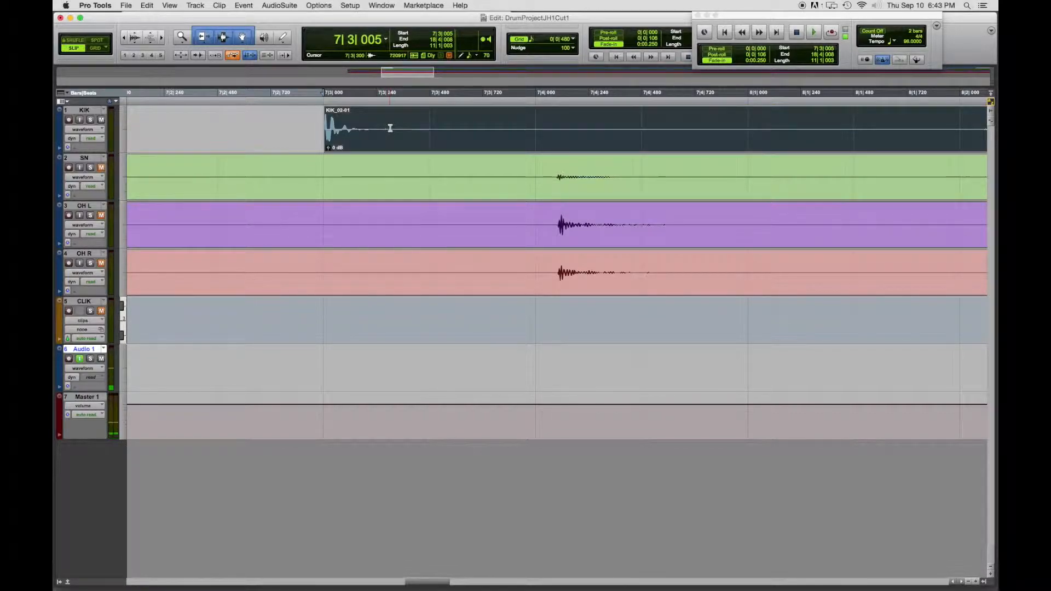
Step: Shift the KIK clip slightly earlier so that its start reads 7|3|000
{"action": "key", "text": "super+bracketright"}
{"action": "key", "text": "super+bracketright"}
{"action": "key", "text": "super+bracketright"}
{"action": "key", "text": "super+bracketright"}
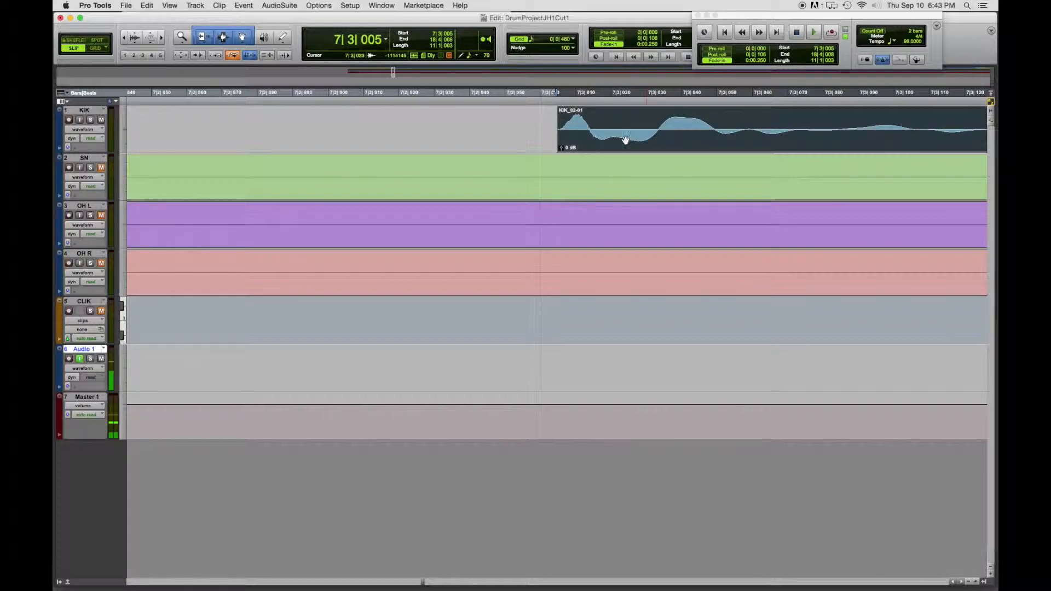
{"action": "left_click_drag", "start_coordinate": [677, 143], "coordinate": [660, 140]}
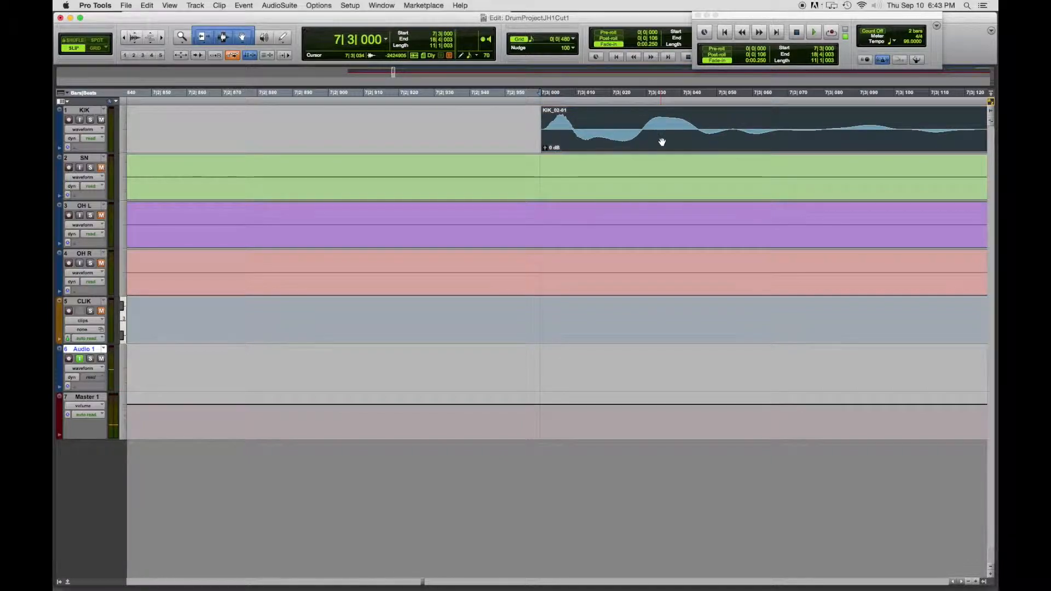
Step: Fine-align the KIK clip's start exactly on the 7|3|000 grid line at close zoom
{"action": "key", "text": "super+bracketright"}
{"action": "key", "text": "super+bracketright"}
{"action": "key", "text": "super+bracketright"}
{"action": "key", "text": "super+bracketright"}
{"action": "key", "text": "super+bracketright"}
{"action": "key", "text": "super+bracketright"}
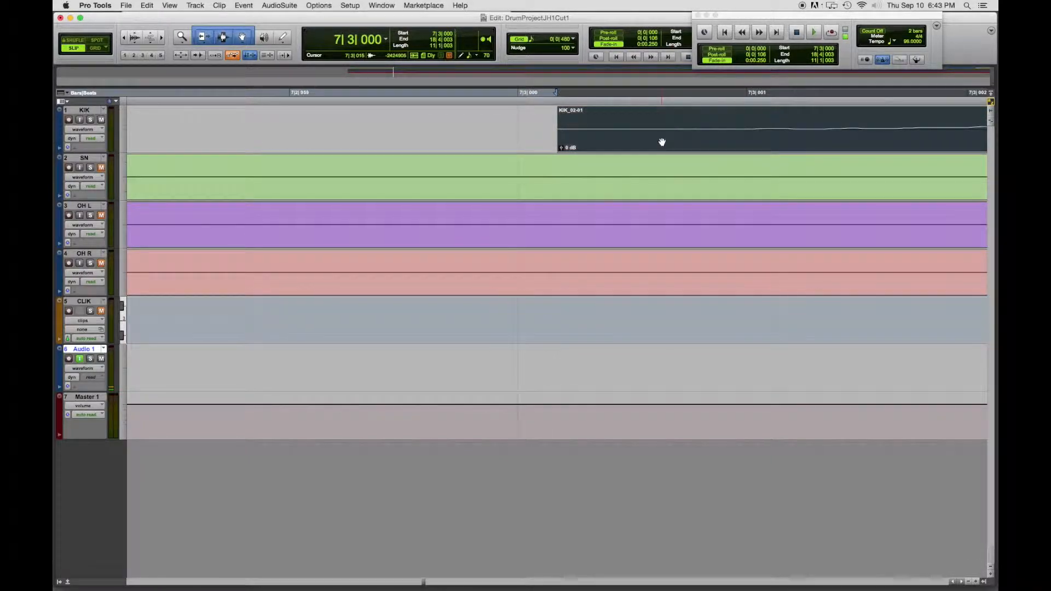
{"action": "left_click_drag", "start_coordinate": [625, 144], "coordinate": [594, 135]}
{"action": "scroll", "coordinate": [593, 134], "scroll_direction": "left", "scroll_amount": 2}
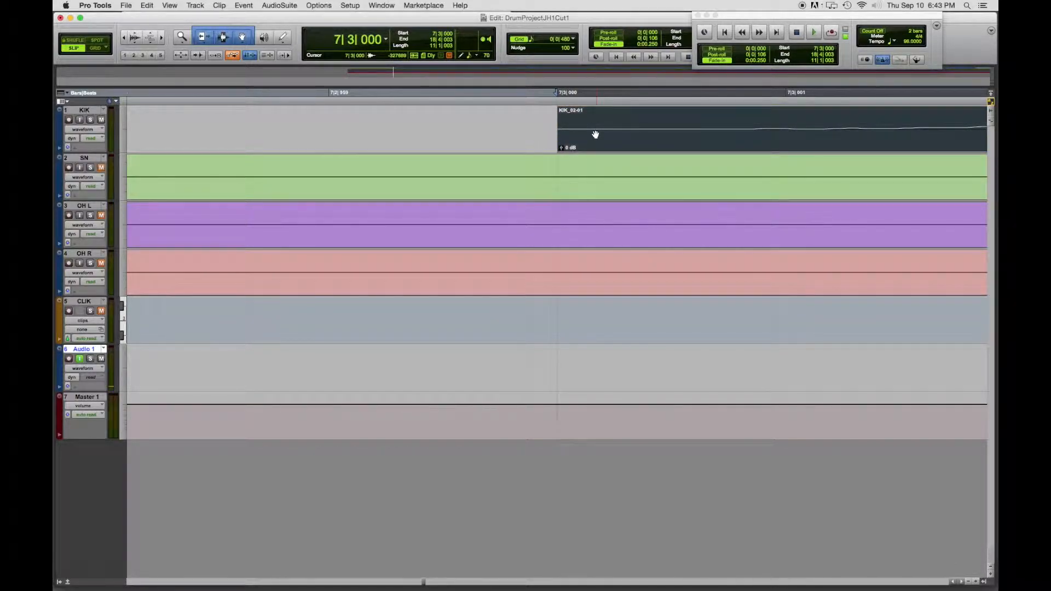
Step: Trim the KIK clip's end back to 7|3|702 so only its first kick hit is left
{"action": "key", "text": "r"}
{"action": "key", "text": "t"}
{"action": "key", "text": "r"}
{"action": "key", "text": "r"}
{"action": "key", "text": "r"}
{"action": "key", "text": "r"}
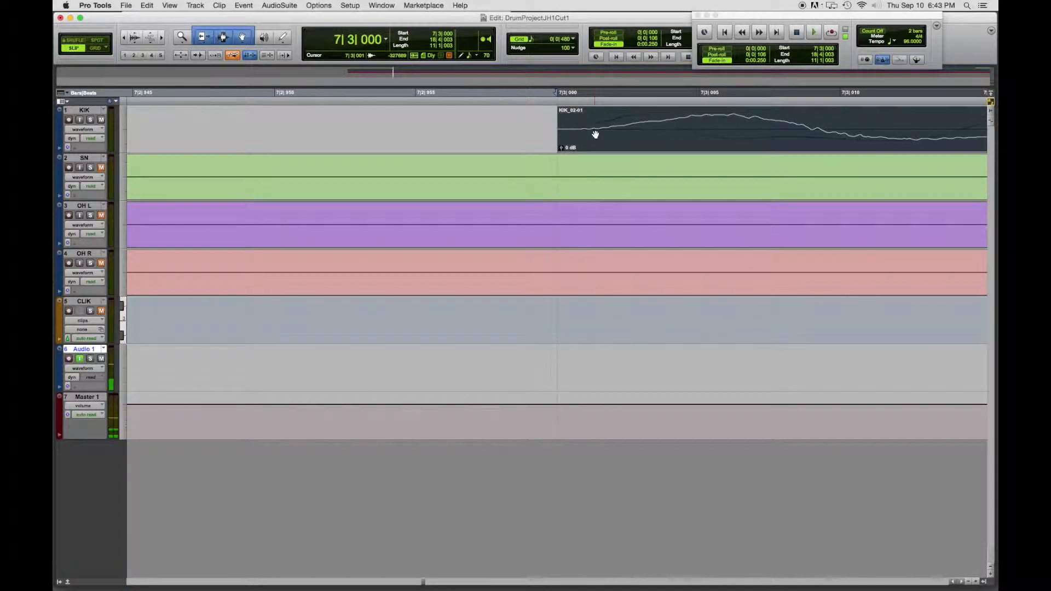
{"action": "key", "text": "r"}
{"action": "key", "text": "r"}
{"action": "key", "text": "r"}
{"action": "key", "text": "r"}
{"action": "key", "text": "r"}
{"action": "key", "text": "r"}
{"action": "key", "text": "r"}
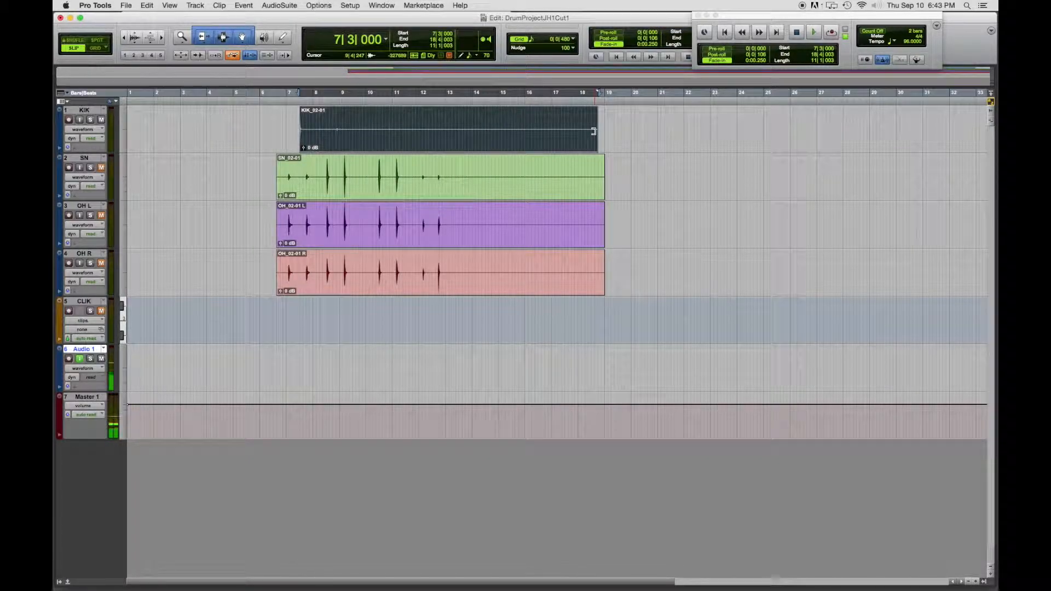
{"action": "key", "text": "t"}
{"action": "key", "text": "t"}
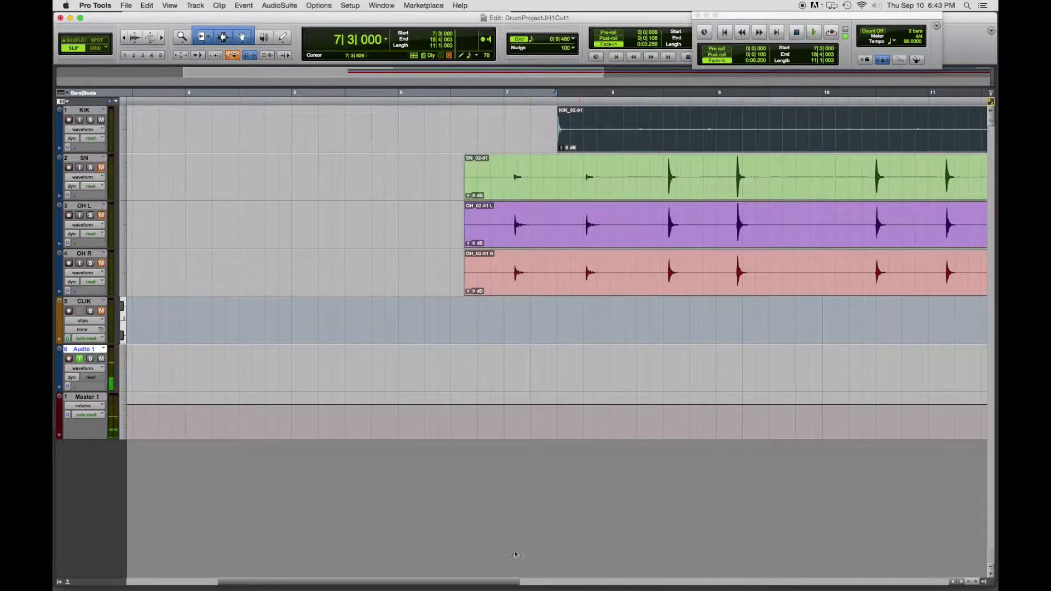
{"action": "left_click_drag", "start_coordinate": [488, 583], "coordinate": [854, 583]}
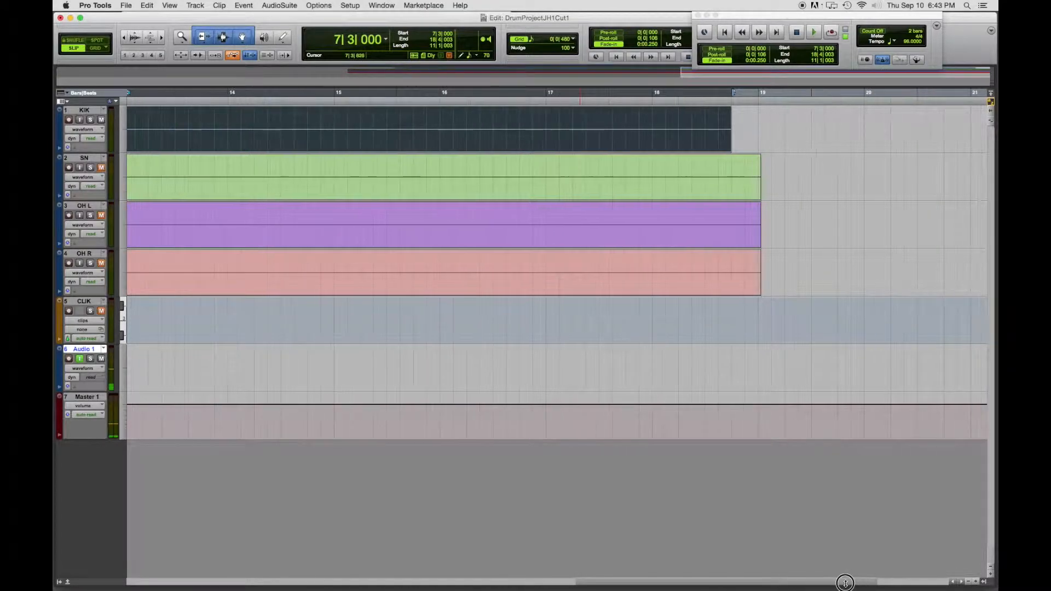
{"action": "left_click", "coordinate": [729, 140]}
{"action": "left_click_drag", "start_coordinate": [729, 140], "coordinate": [171, 117]}
{"action": "left_click_drag", "start_coordinate": [631, 582], "coordinate": [387, 556]}
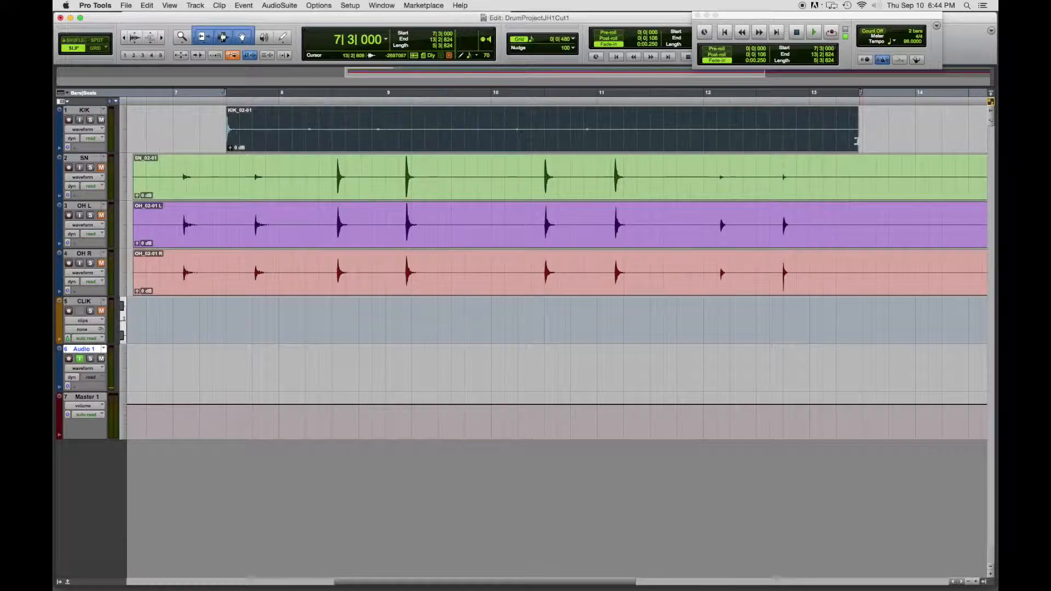
{"action": "left_click_drag", "start_coordinate": [793, 142], "coordinate": [245, 143]}
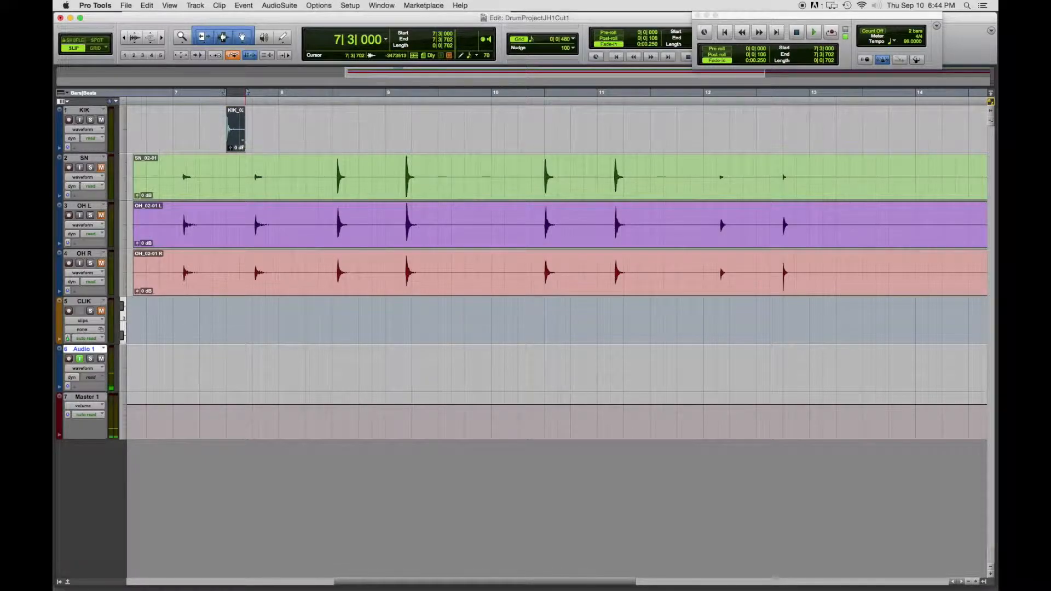
Step: Shorten the end of the single-hit KIK clip to 7|3|481
{"action": "key", "text": "super+bracketright"}
{"action": "key", "text": "super+bracketright"}
{"action": "key", "text": "super+bracketright"}
{"action": "key", "text": "super+bracketright"}
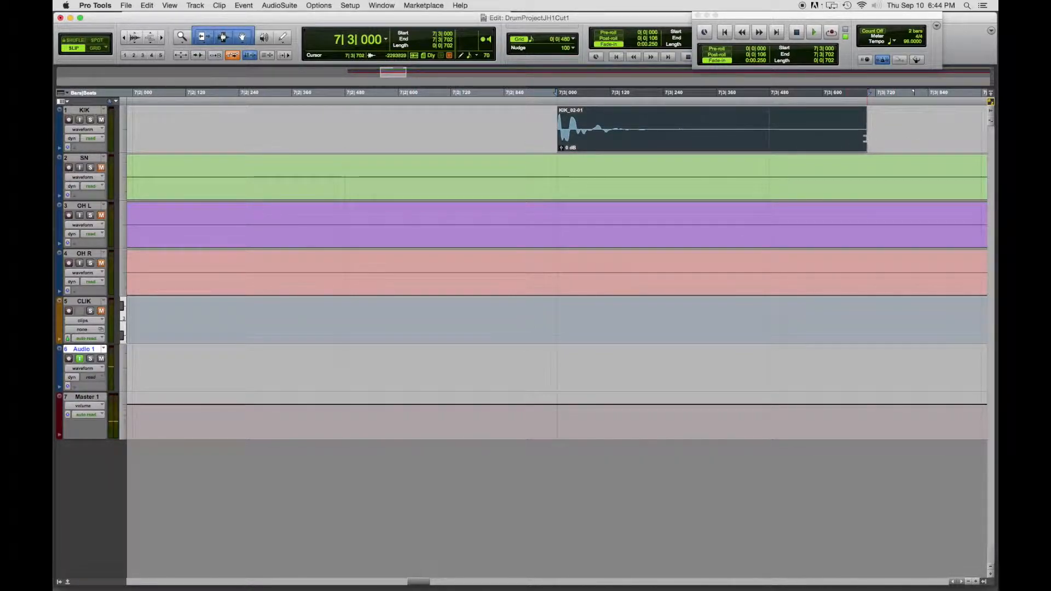
{"action": "left_click_drag", "start_coordinate": [866, 138], "coordinate": [769, 140]}
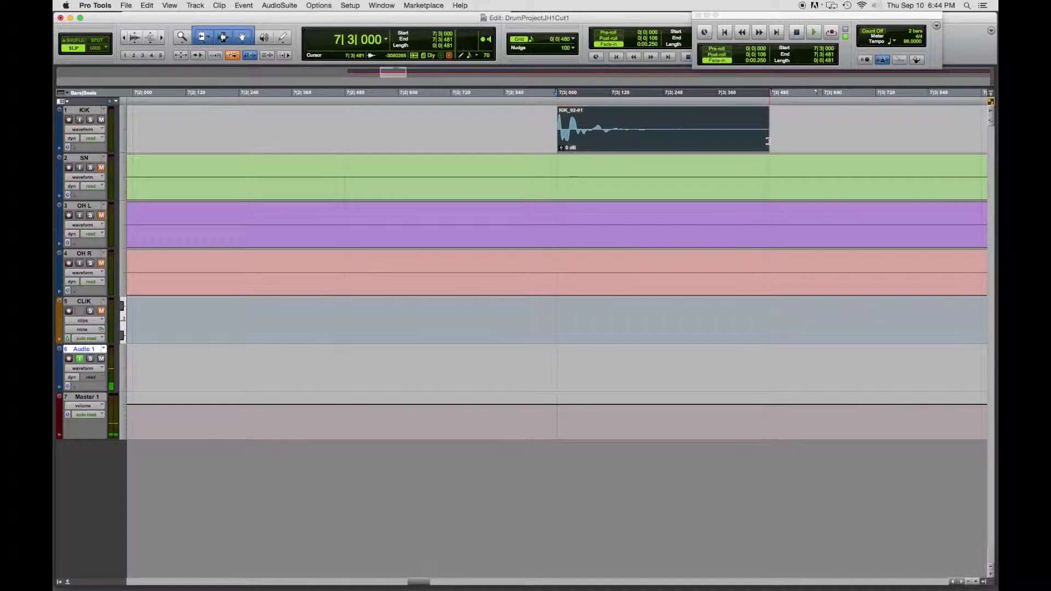
Step: Audition the kick sample from just before its start and trim its end further to 7|3|241
{"action": "left_click", "coordinate": [544, 92]}
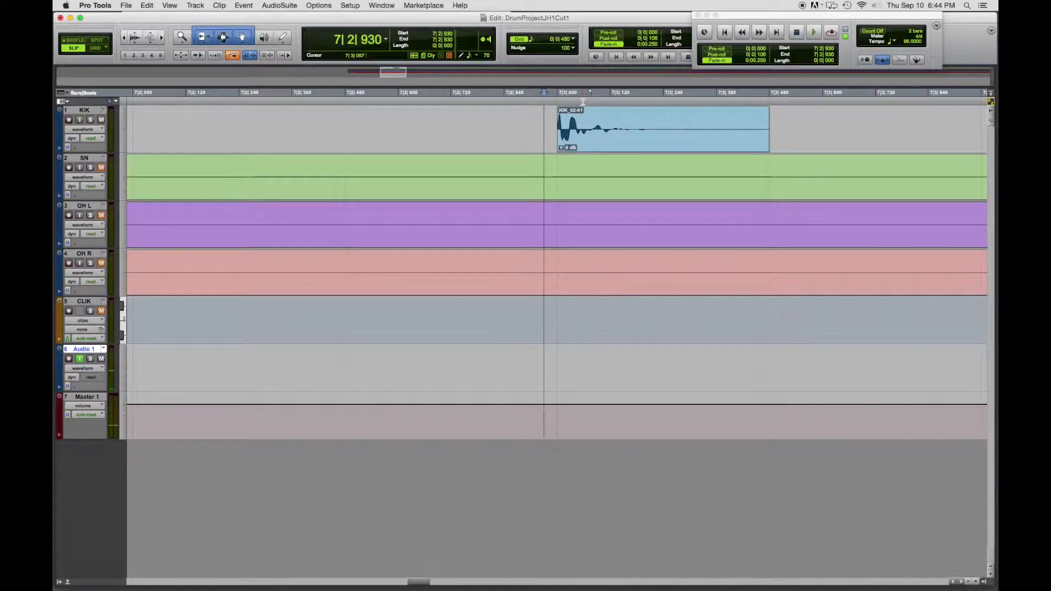
{"action": "key", "text": "space"}
{"action": "key", "text": "space"}
{"action": "left_click", "coordinate": [430, 93]}
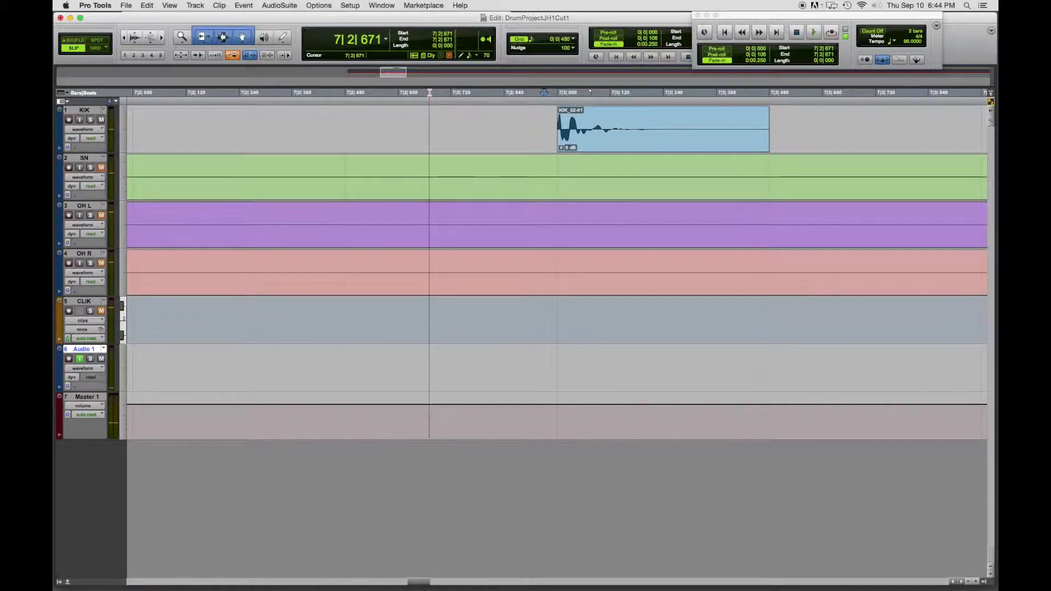
{"action": "key", "text": "space"}
{"action": "key", "text": "space"}
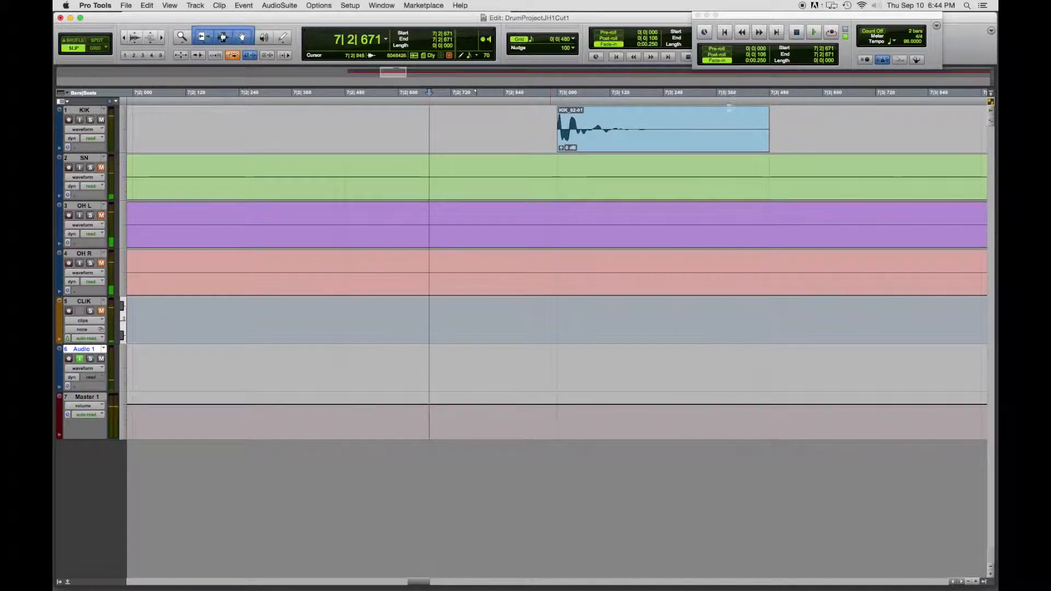
{"action": "left_click_drag", "start_coordinate": [766, 131], "coordinate": [663, 134]}
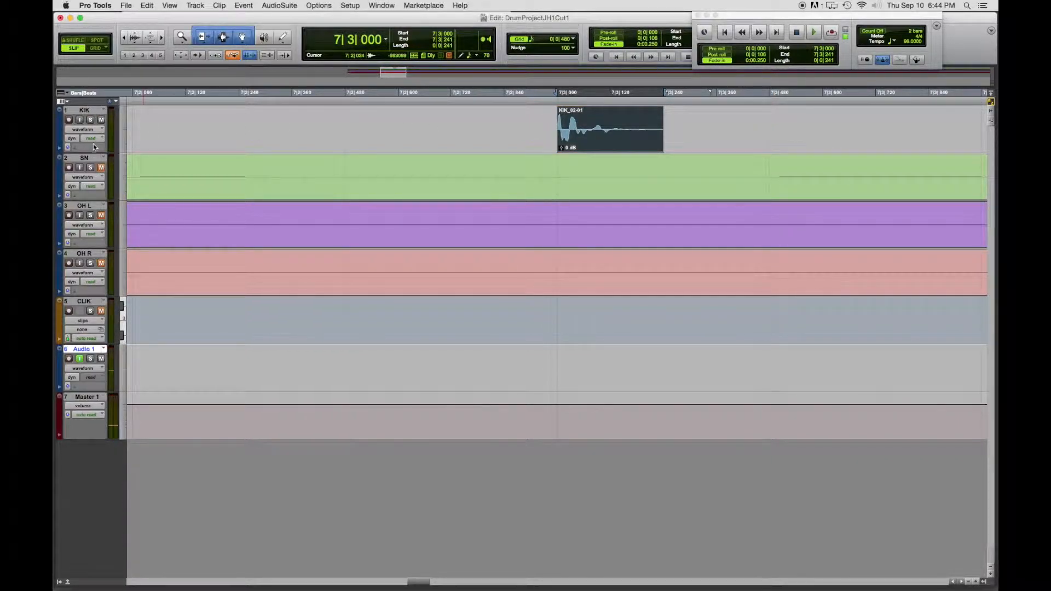
Step: Mute the KIK track and unmute SN so that only the snare drum track is heard
{"action": "left_click", "coordinate": [90, 168]}
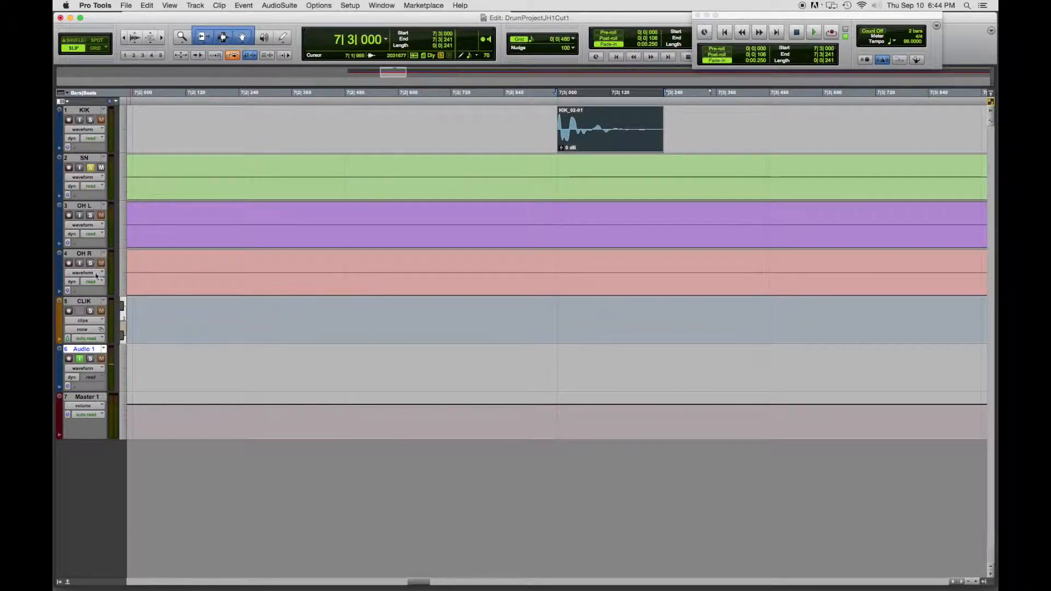
{"action": "left_click", "coordinate": [91, 168]}
{"action": "left_click", "coordinate": [100, 120]}
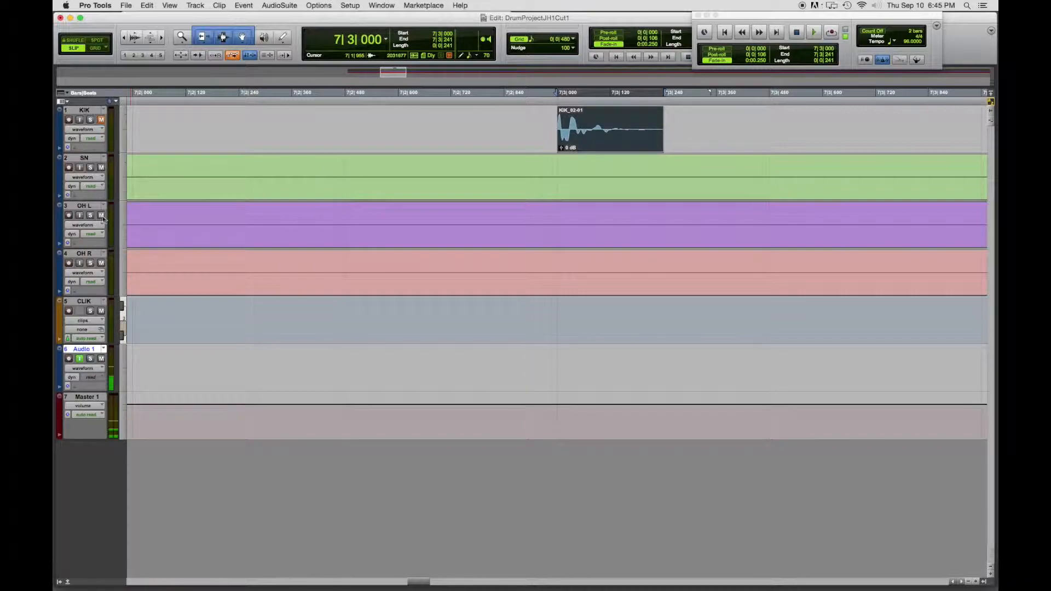
{"action": "left_click", "coordinate": [101, 262]}
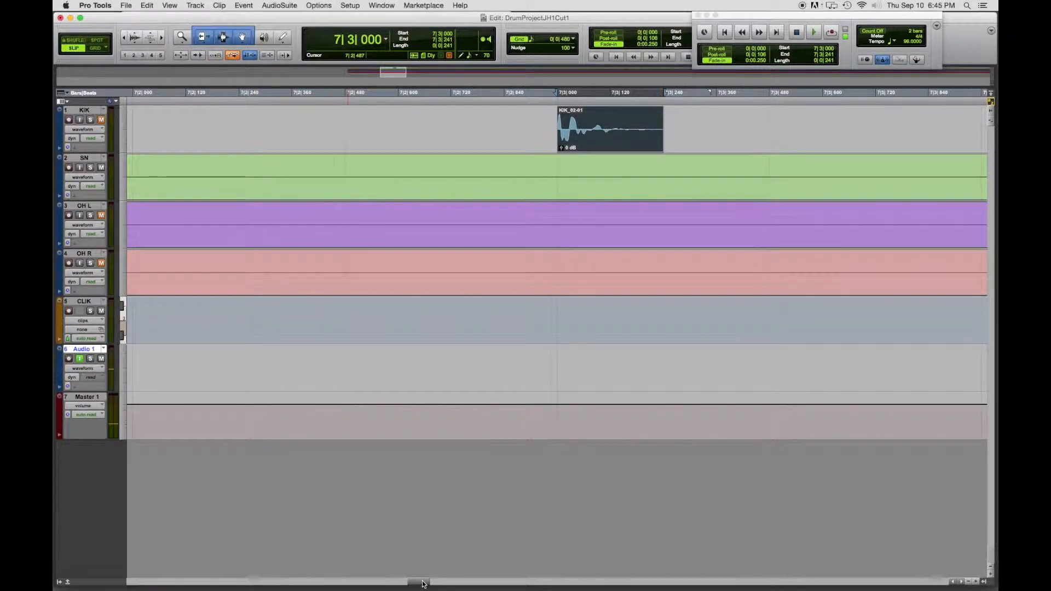
Step: Audition the snare hits from 8|2|800, just before the first loud hit on the SN track
{"action": "key", "text": "r"}
{"action": "key", "text": "r"}
{"action": "key", "text": "r"}
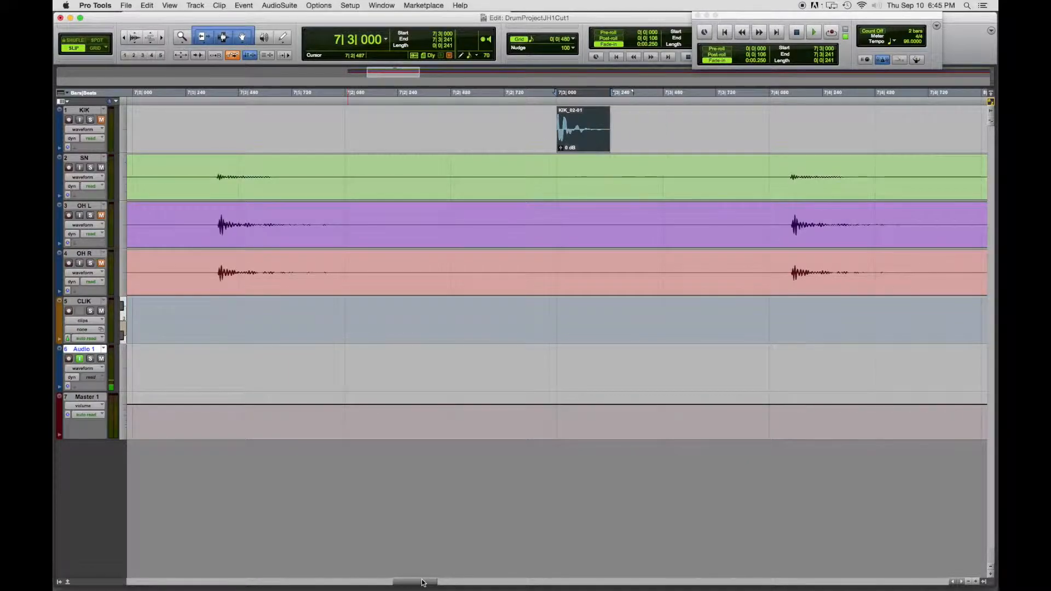
{"action": "key", "text": "r"}
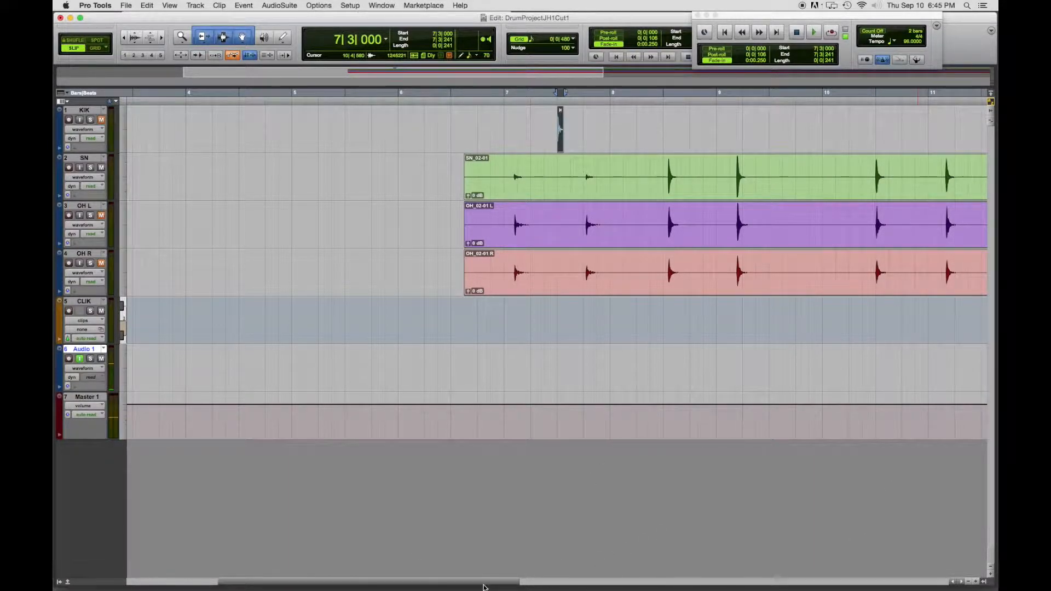
{"action": "left_click_drag", "start_coordinate": [491, 581], "coordinate": [552, 585]}
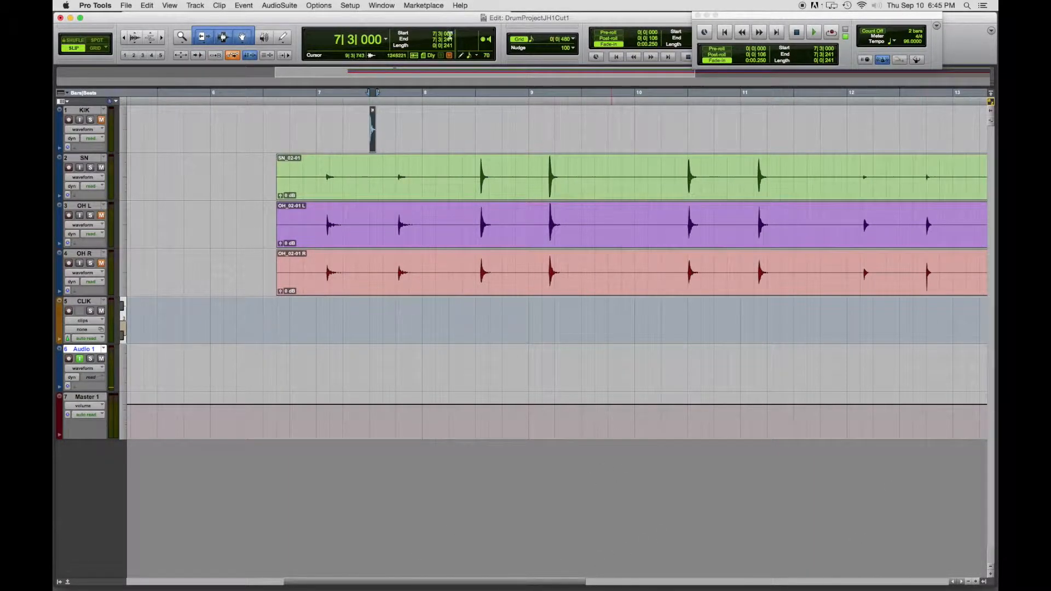
{"action": "left_click", "coordinate": [471, 93]}
{"action": "key", "text": "space"}
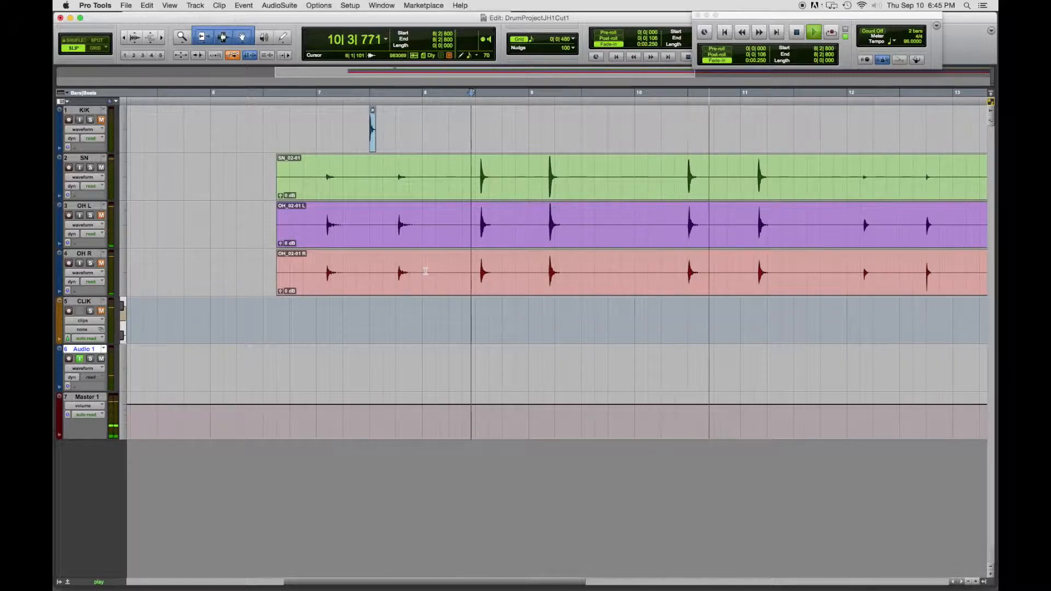
{"action": "key", "text": "space"}
{"action": "key", "text": "space"}
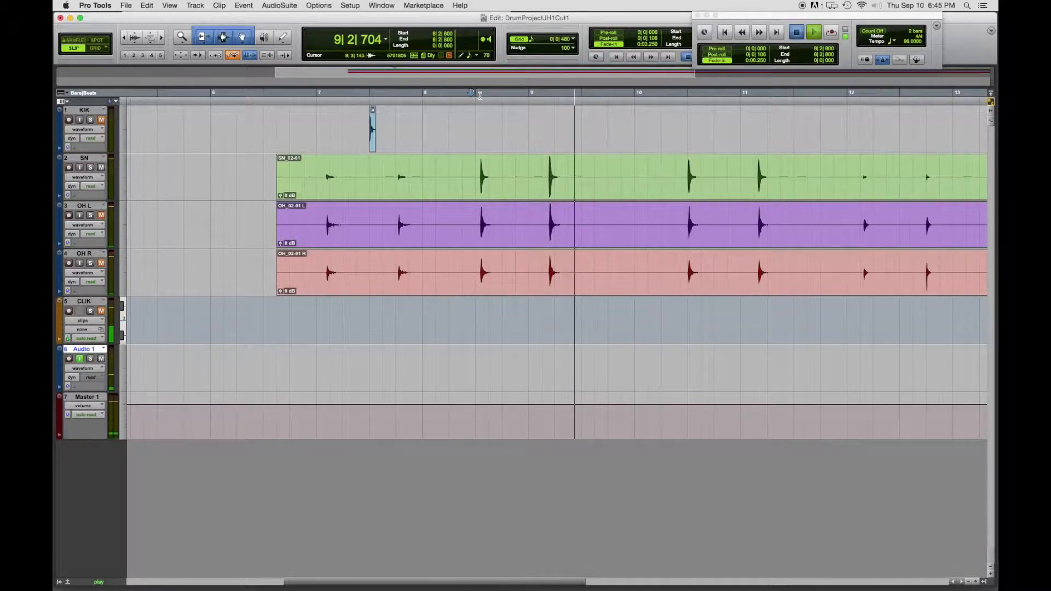
{"action": "key", "text": "space"}
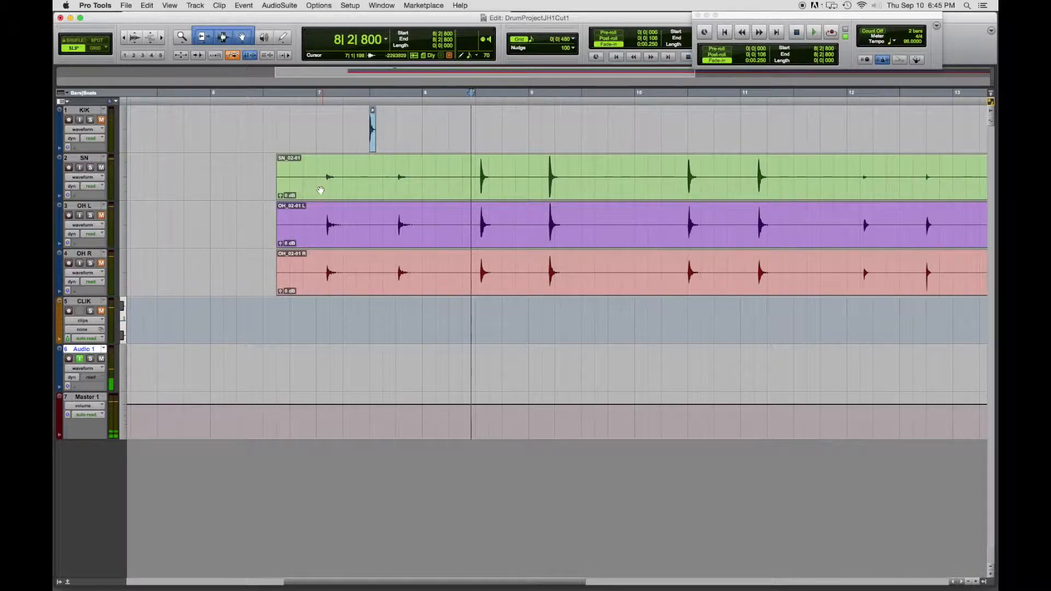
Step: Trim the SN clip around the second loud snare hit, with its start at 9|1|345 and end at 9|3|173
{"action": "left_click_drag", "start_coordinate": [285, 184], "coordinate": [528, 192]}
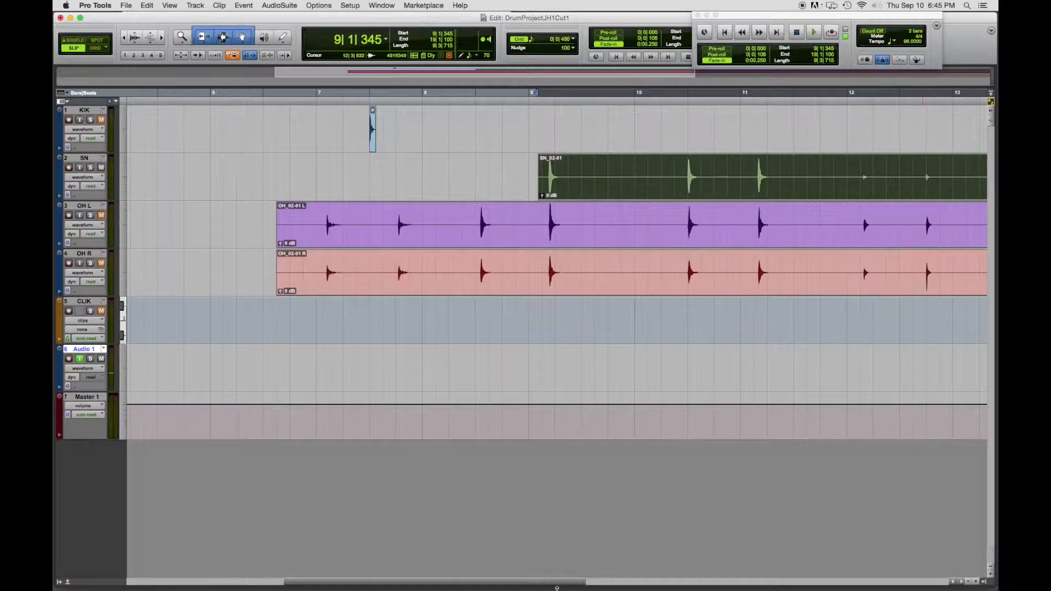
{"action": "left_click_drag", "start_coordinate": [557, 585], "coordinate": [739, 577]}
{"action": "key", "text": "r"}
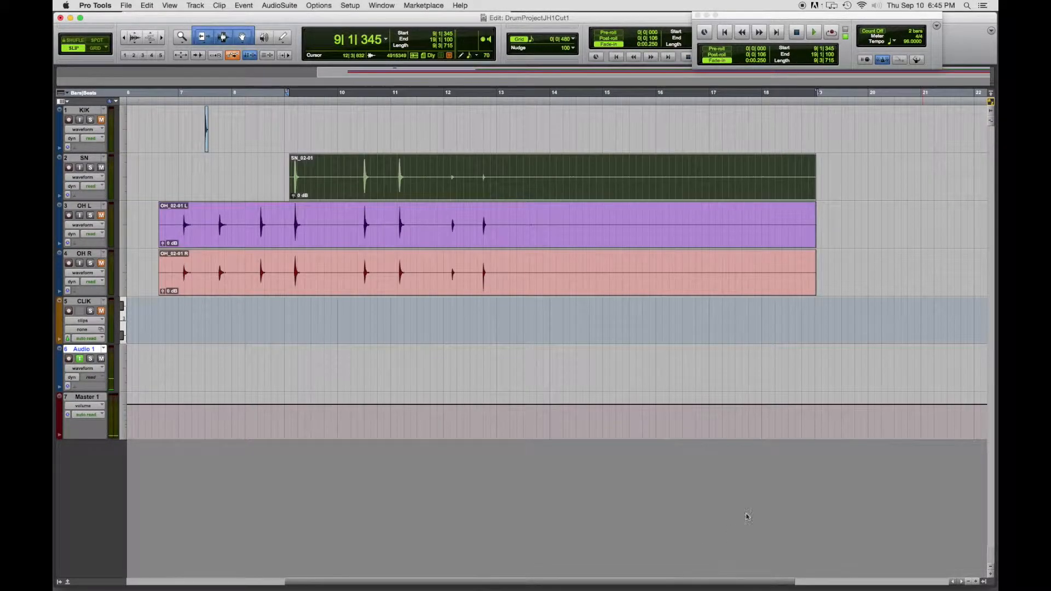
{"action": "key", "text": "r"}
{"action": "left_click_drag", "start_coordinate": [602, 179], "coordinate": [351, 188]}
Step: Trim the SN clip's start to 9|1|742, just before the snare hit
{"action": "key", "text": "t"}
{"action": "key", "text": "t"}
{"action": "key", "text": "t"}
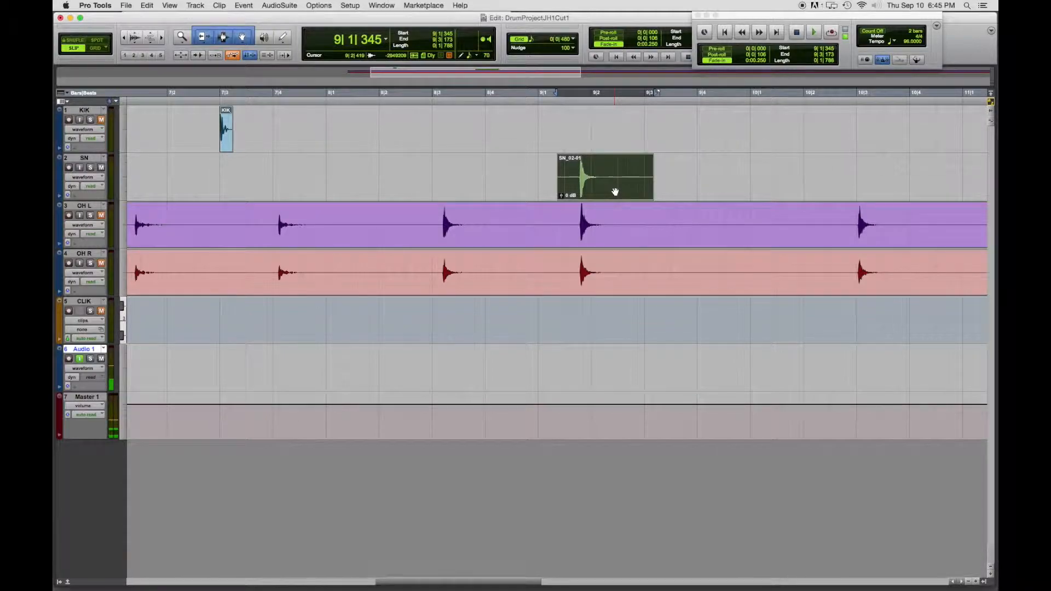
{"action": "key", "text": "t"}
{"action": "key", "text": "t"}
{"action": "key", "text": "r"}
{"action": "key", "text": "r"}
{"action": "key", "text": "t"}
{"action": "key", "text": "t"}
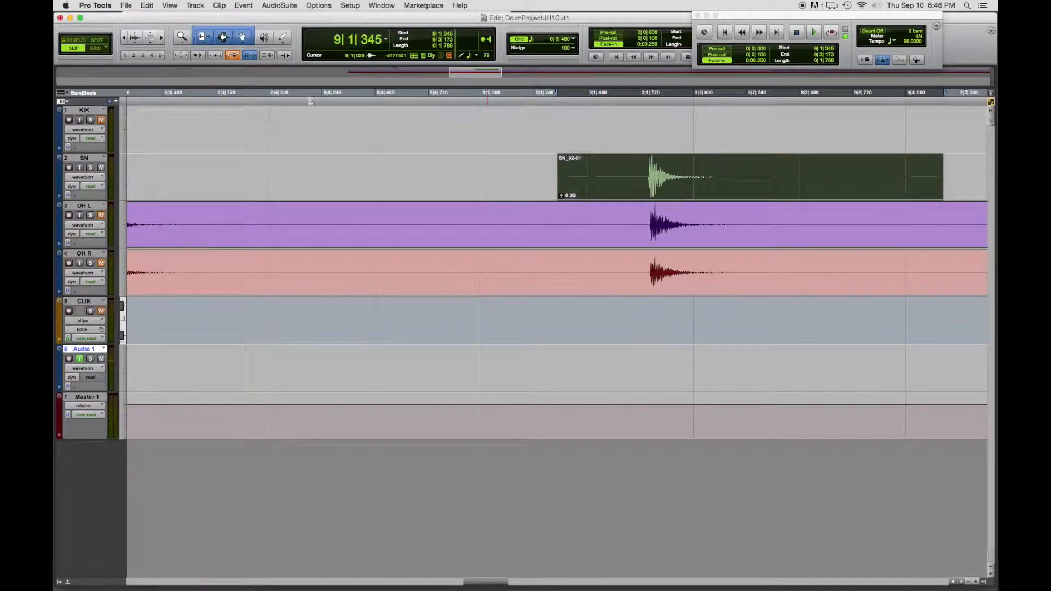
{"action": "left_click_drag", "start_coordinate": [606, 186], "coordinate": [645, 186]}
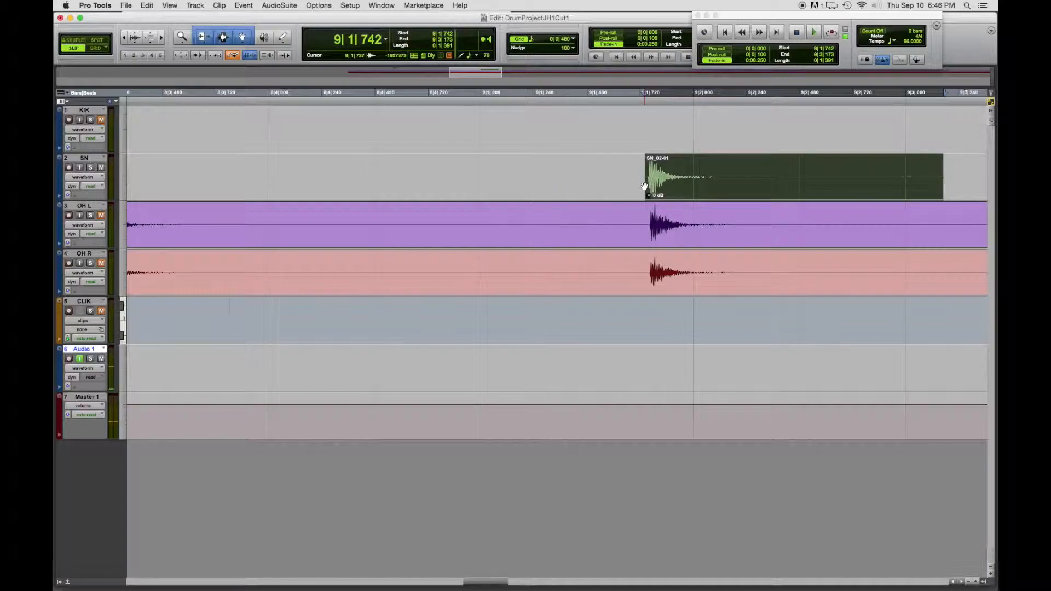
Step: Fine-trim the SN clip's start to 9|1|759, closer to the snare's attack
{"action": "key", "text": "t"}
{"action": "key", "text": "t"}
{"action": "key", "text": "t"}
{"action": "key", "text": "t"}
{"action": "left_click_drag", "start_coordinate": [561, 183], "coordinate": [620, 187]}
Step: Trim the SN clip's start to 9|1|760, removing more of the flat line before the snare waveform begins
{"action": "key", "text": "t"}
{"action": "key", "text": "t"}
{"action": "key", "text": "t"}
{"action": "key", "text": "t"}
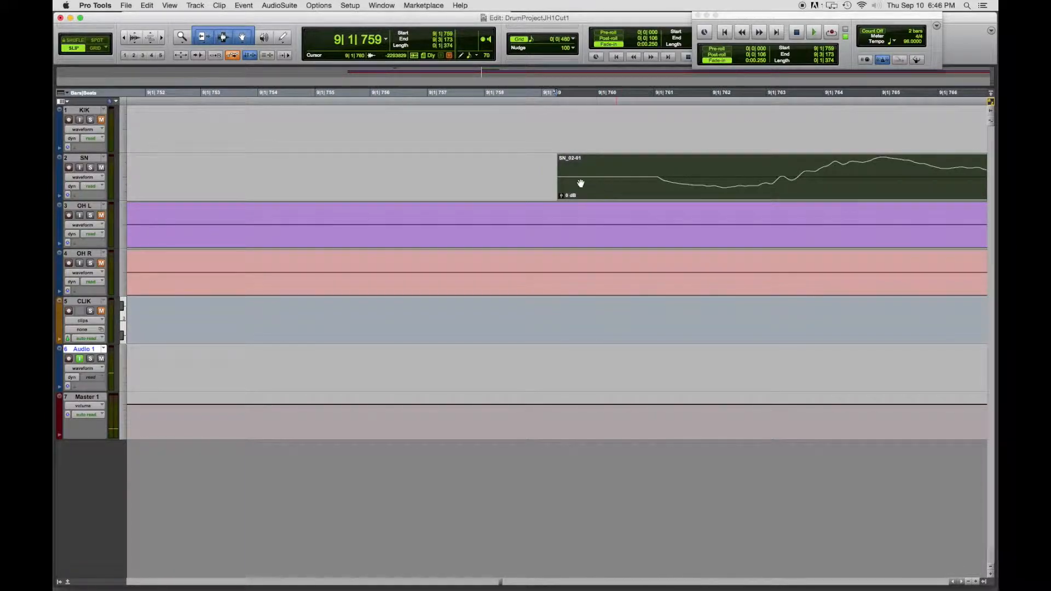
{"action": "left_click_drag", "start_coordinate": [559, 181], "coordinate": [626, 183]}
{"action": "key", "text": "t"}
{"action": "key", "text": "t"}
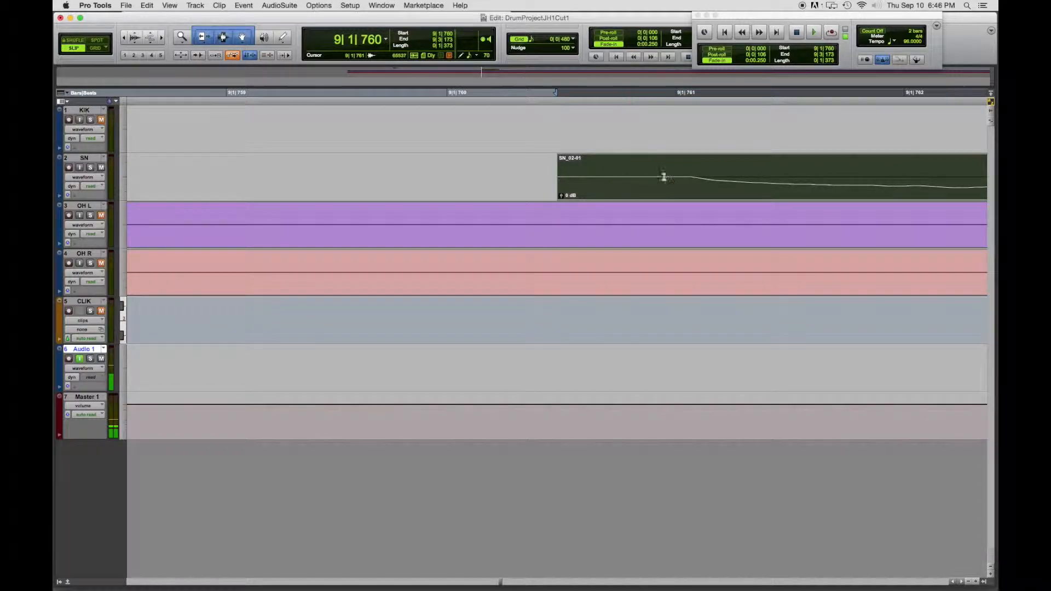
Step: Trim the SN clip's start to 9|1|761, right where the snare waveform begins
{"action": "key", "text": "r"}
{"action": "key", "text": "r"}
{"action": "left_click_drag", "start_coordinate": [561, 181], "coordinate": [579, 181]}
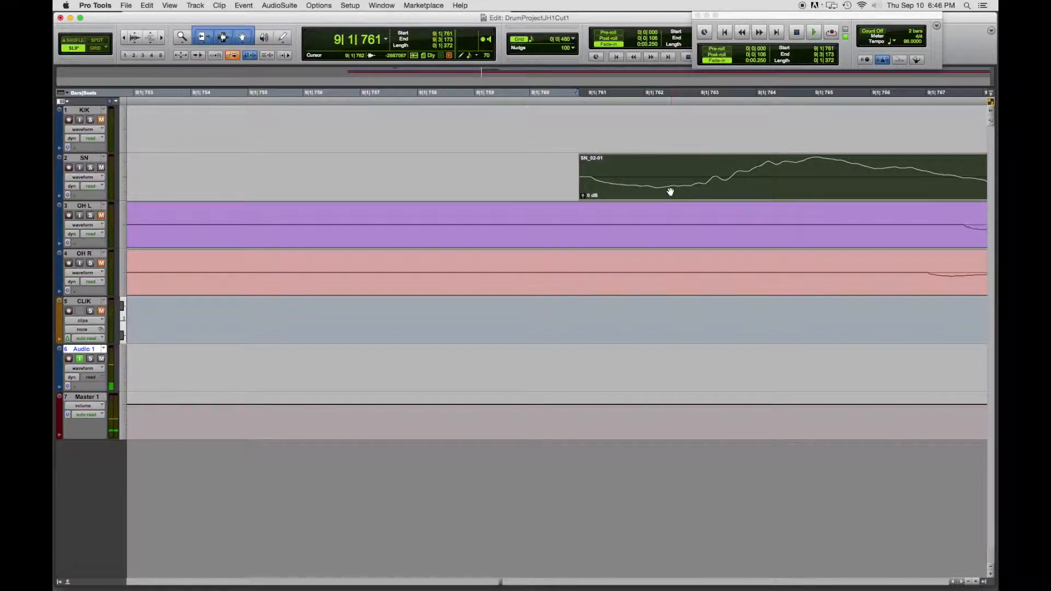
Step: Trim the silent tail off the end of the SN clip, leaving a clip length of 0|0|317
{"action": "key", "text": "r"}
{"action": "key", "text": "super+bracketleft"}
{"action": "key", "text": "super+bracketleft"}
{"action": "key", "text": "super+bracketleft"}
{"action": "key", "text": "super+bracketleft"}
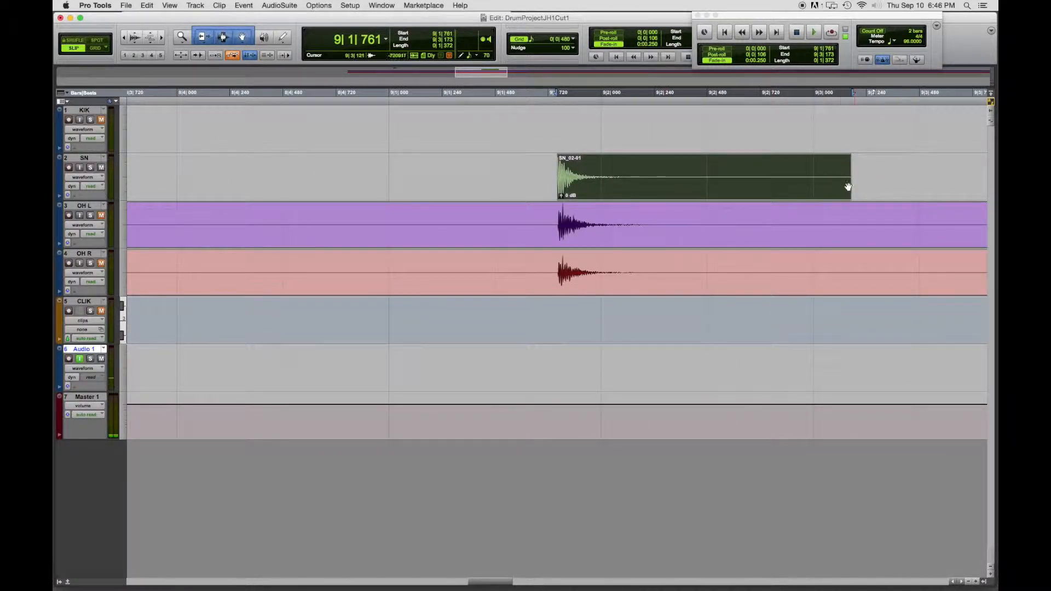
{"action": "left_click_drag", "start_coordinate": [820, 185], "coordinate": [678, 181]}
{"action": "key", "text": "super+t"}
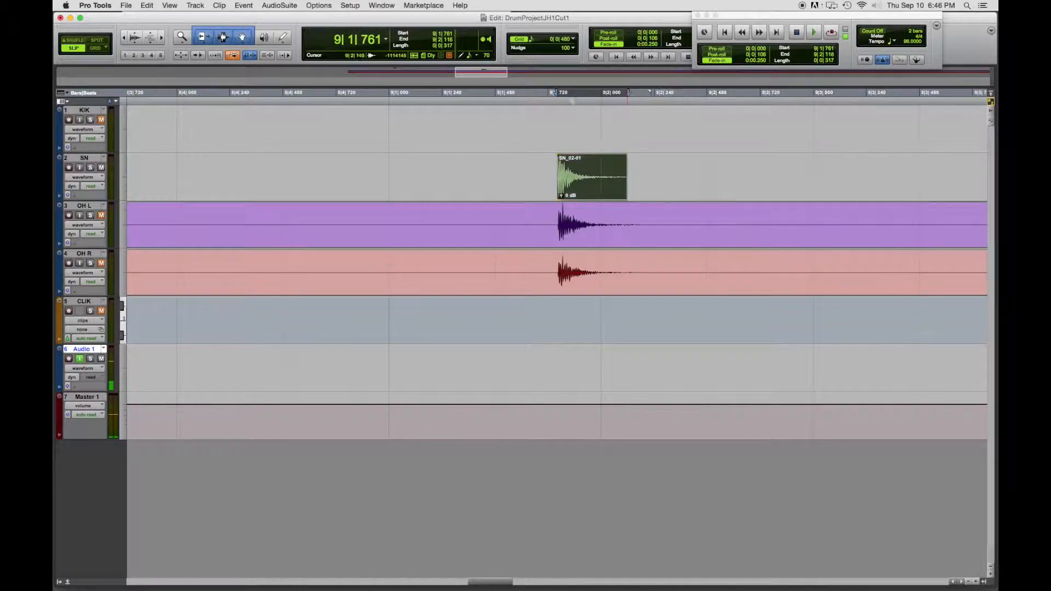
Step: Play back the trimmed snare hit from just before the clip, at 9|1|719
{"action": "left_click", "coordinate": [549, 94]}
{"action": "key", "text": "space"}
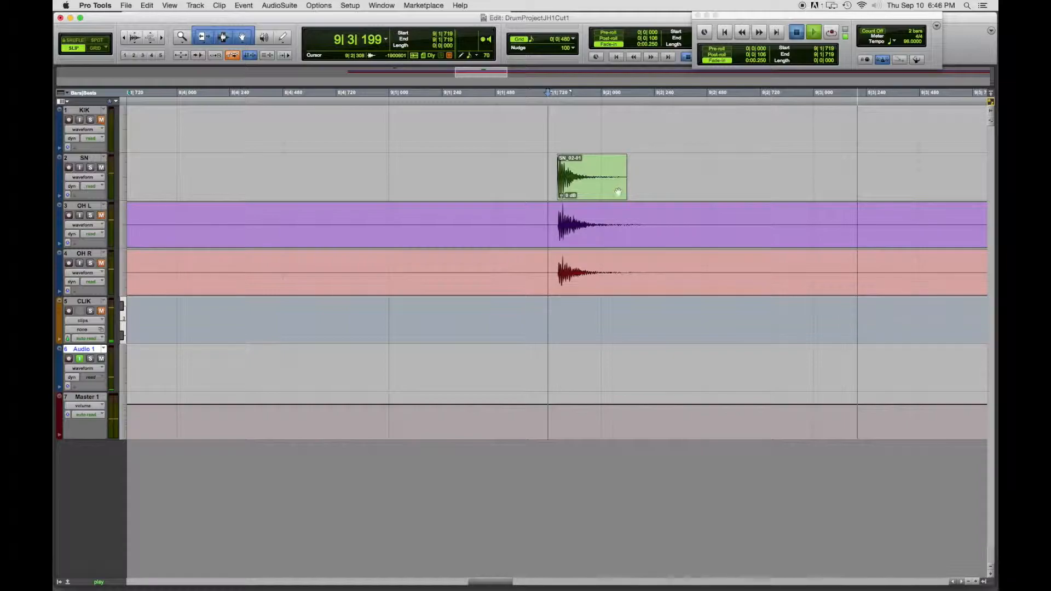
{"action": "key", "text": "space"}
Step: Move the trimmed SN clip back beneath the KIK clip, starting at 7|2|936
{"action": "mouse_move", "coordinate": [626, 186]}
{"action": "left_mouse_down"}
{"action": "mouse_move", "coordinate": [650, 187]}
{"action": "mouse_move", "coordinate": [627, 187]}
{"action": "left_mouse_up"}
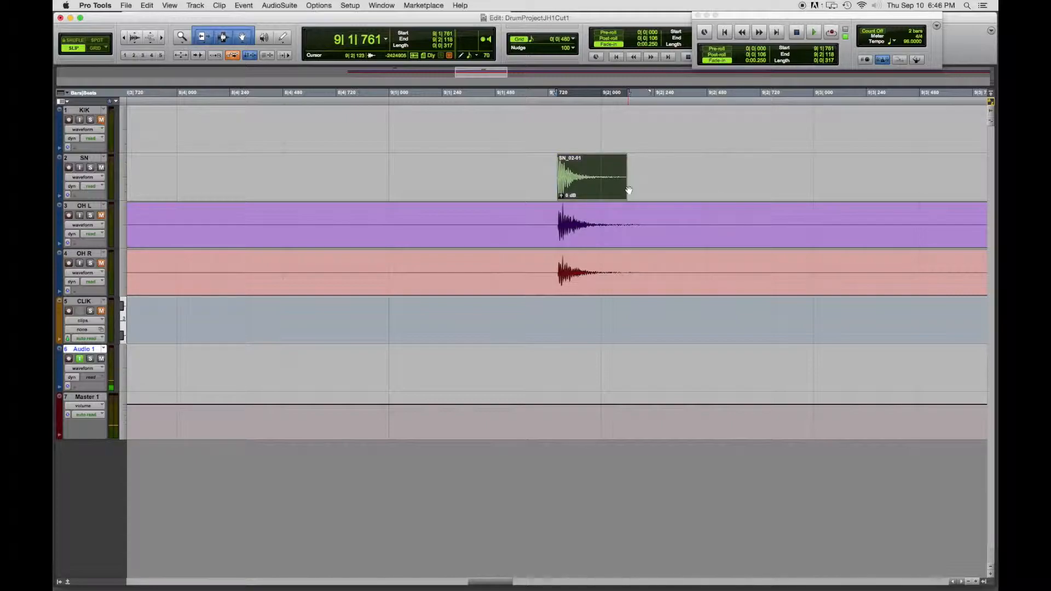
{"action": "key", "text": "super+bracketleft"}
{"action": "key", "text": "super+bracketleft"}
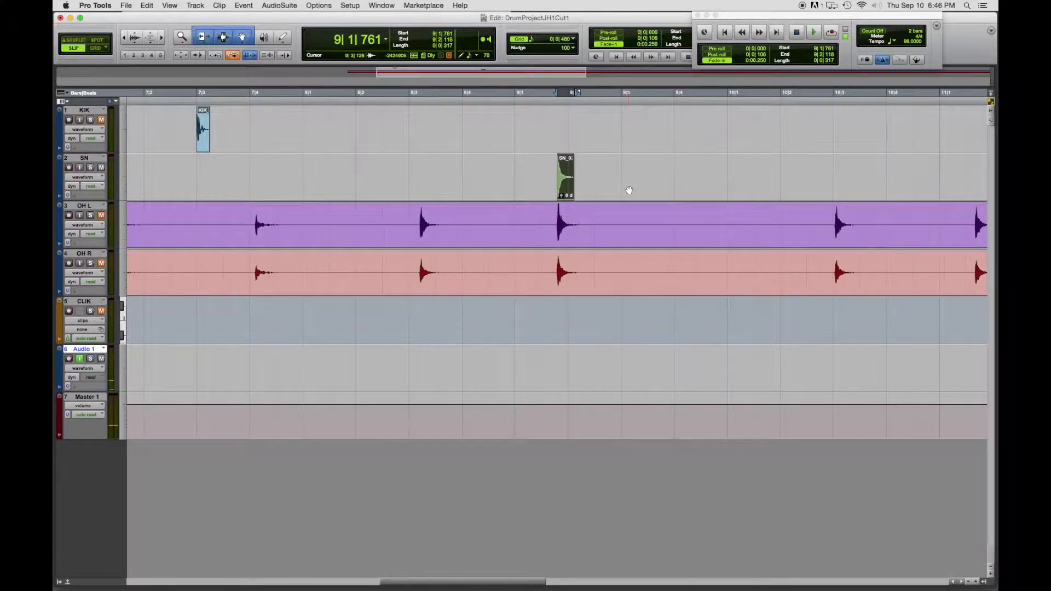
{"action": "left_click_drag", "start_coordinate": [570, 192], "coordinate": [207, 178]}
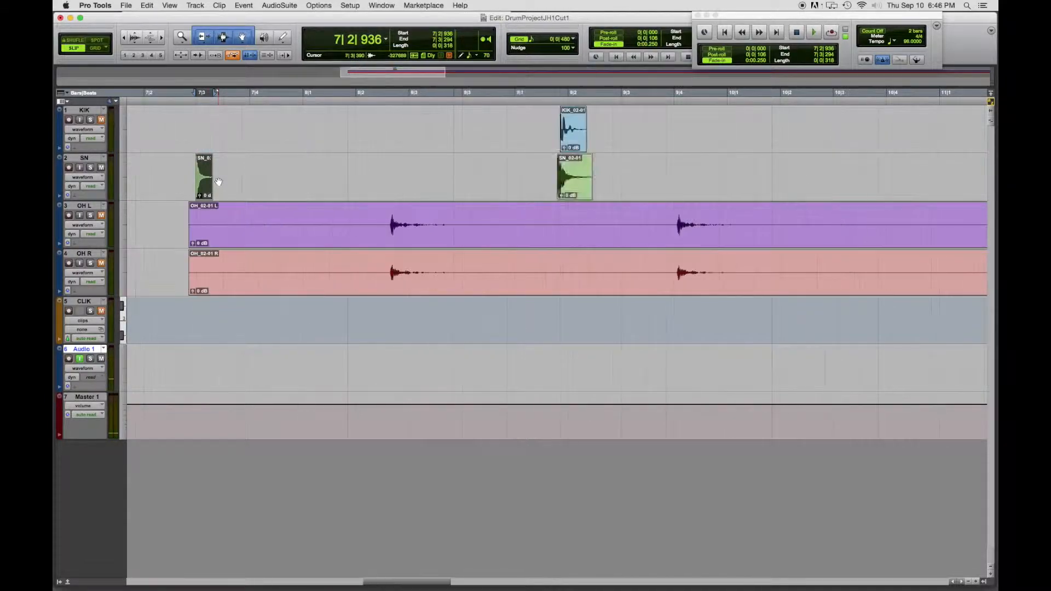
Step: Shift the SN clip to the grid line at 7|3|000, roughly in line with the start of the KIK clip
{"action": "key", "text": "super+bracketright"}
{"action": "key", "text": "super+bracketright"}
{"action": "key", "text": "super+bracketright"}
{"action": "key", "text": "super+bracketright"}
{"action": "key", "text": "super+bracketright"}
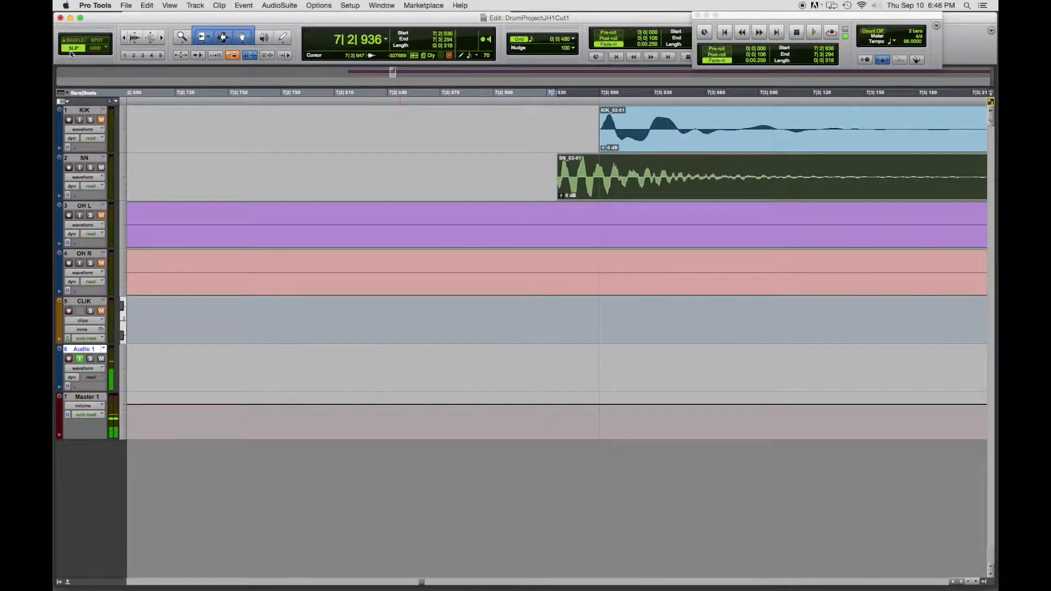
{"action": "left_click", "coordinate": [651, 187]}
{"action": "left_click", "coordinate": [673, 188]}
{"action": "left_click_drag", "start_coordinate": [674, 191], "coordinate": [696, 201]}
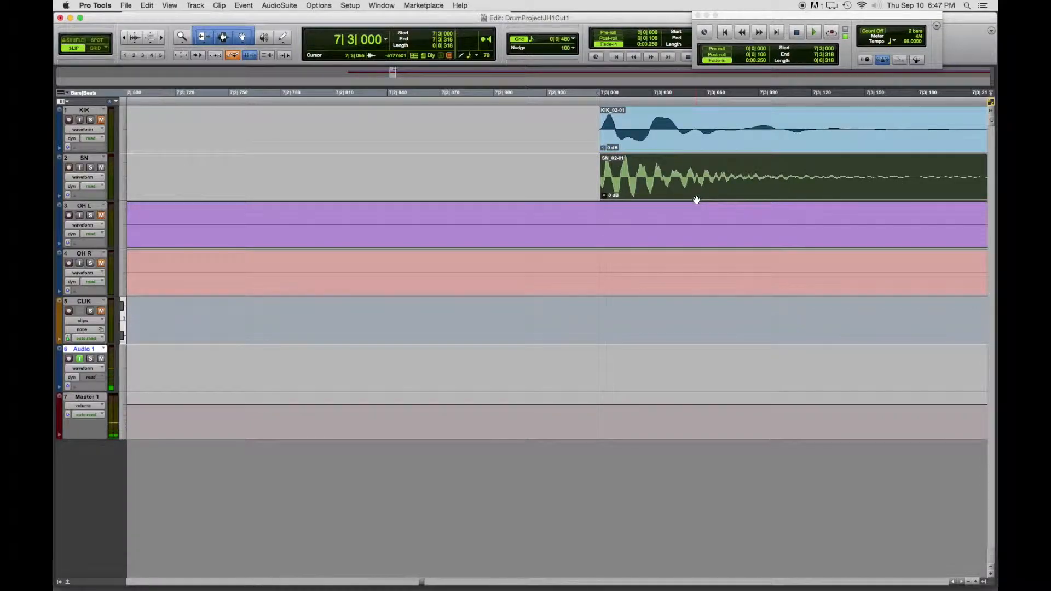
Step: Fine-align the SN clip's start exactly with the KIK clip's start at 7|3|000
{"action": "key", "text": "super+bracketright"}
{"action": "key", "text": "super+bracketright"}
{"action": "key", "text": "super+bracketright"}
{"action": "key", "text": "super+bracketright"}
{"action": "key", "text": "super+bracketright"}
{"action": "key", "text": "super+bracketright"}
{"action": "key", "text": "super+bracketright"}
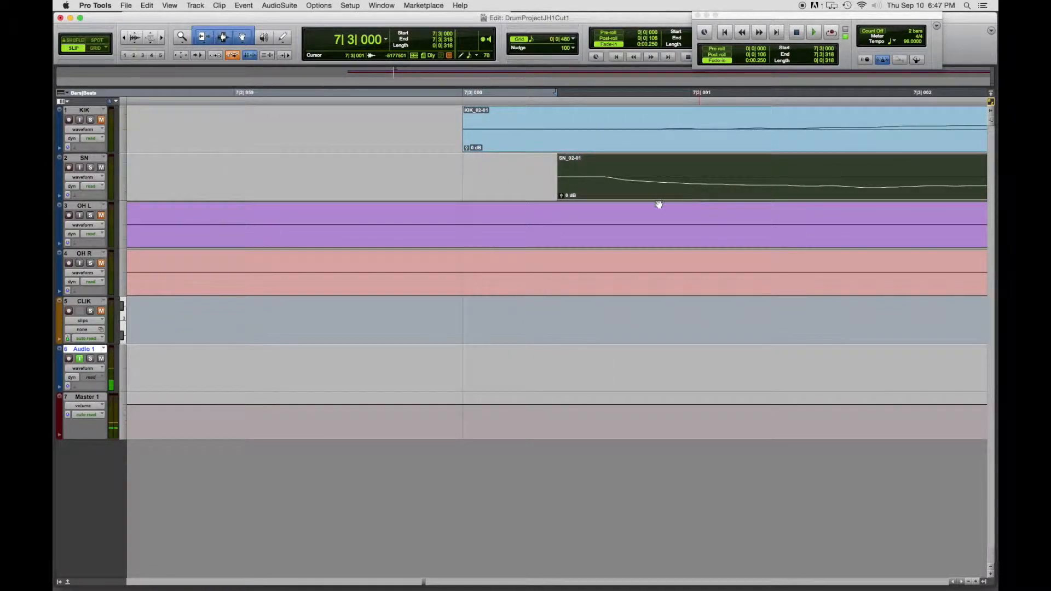
{"action": "left_click_drag", "start_coordinate": [612, 185], "coordinate": [517, 189]}
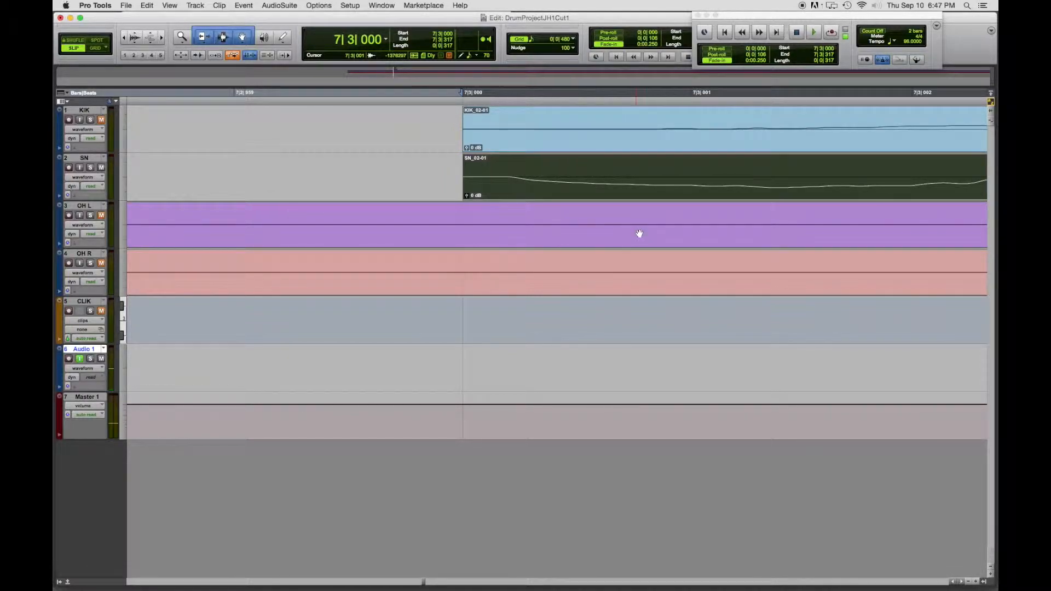
Step: Delete the OH L clip and unmute the OH R track
{"action": "scroll", "coordinate": [639, 233], "scroll_direction": "left", "scroll_amount": 3}
{"action": "key", "text": "super+bracketleft"}
{"action": "key", "text": "super+bracketleft"}
{"action": "key", "text": "super+bracketleft"}
{"action": "key", "text": "super+bracketleft"}
{"action": "key", "text": "super+bracketleft"}
{"action": "key", "text": "super+bracketleft"}
{"action": "key", "text": "super+bracketleft"}
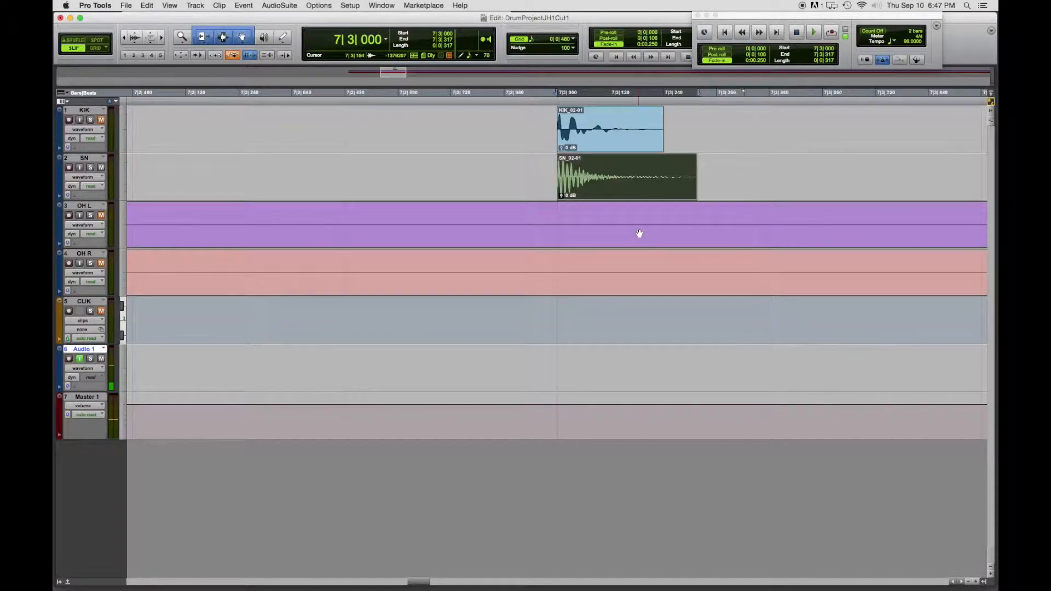
{"action": "key", "text": "super+bracketleft"}
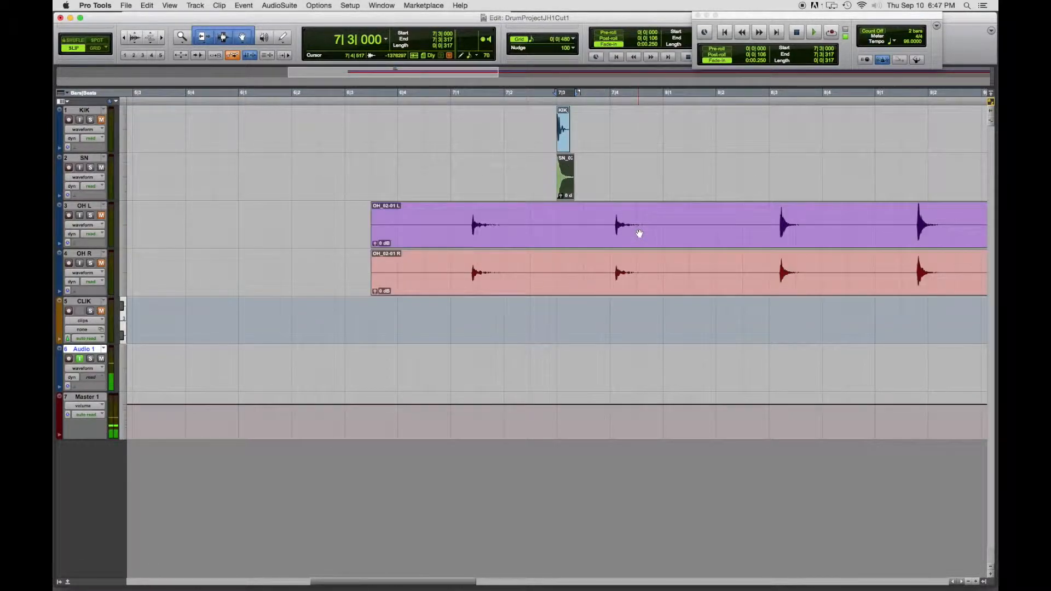
{"action": "key", "text": "super+bracketleft"}
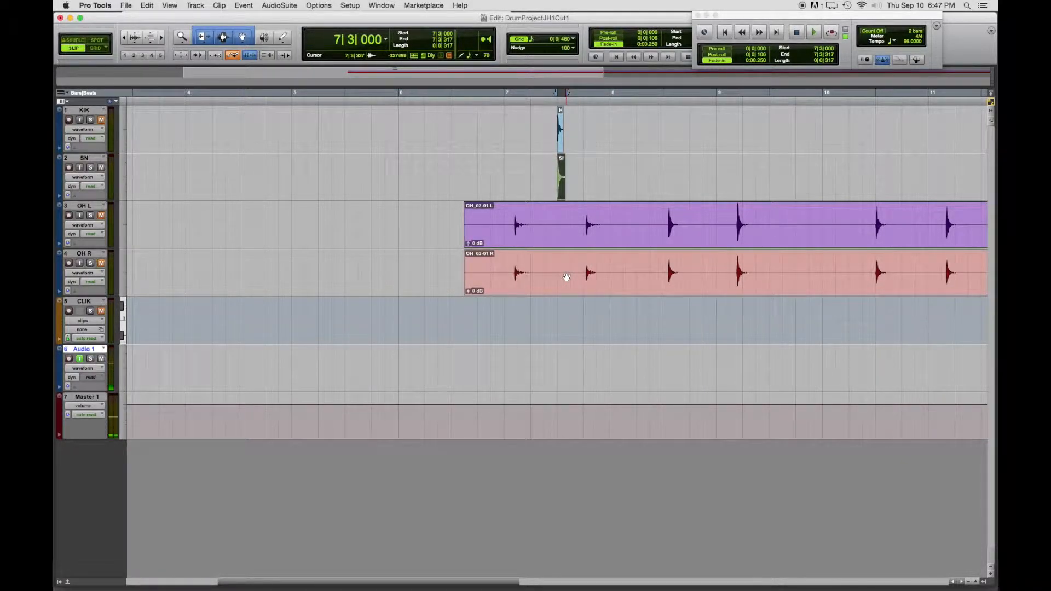
{"action": "left_click", "coordinate": [504, 244]}
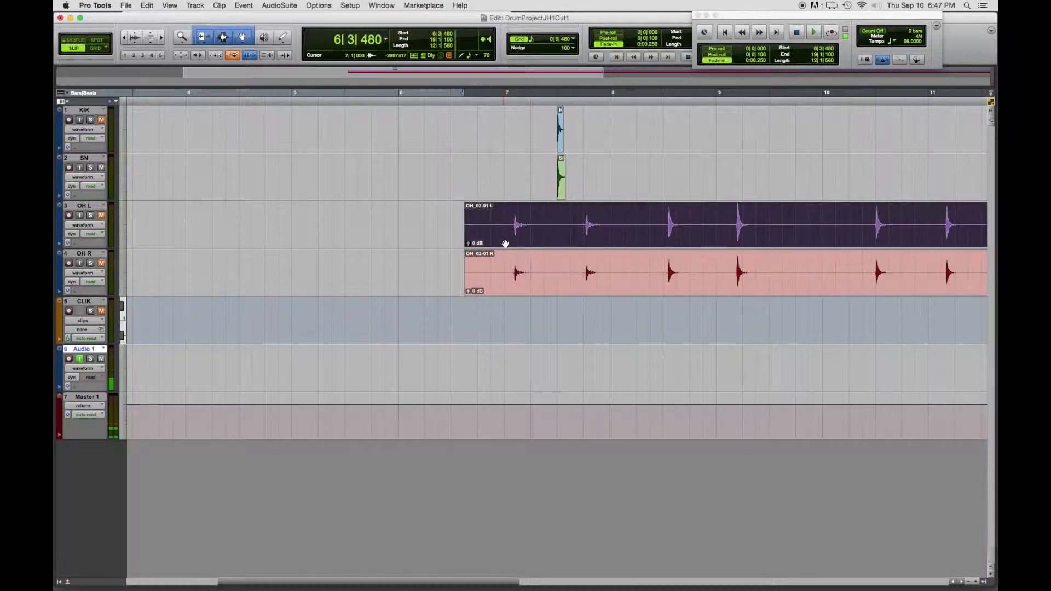
{"action": "key", "text": "Delete"}
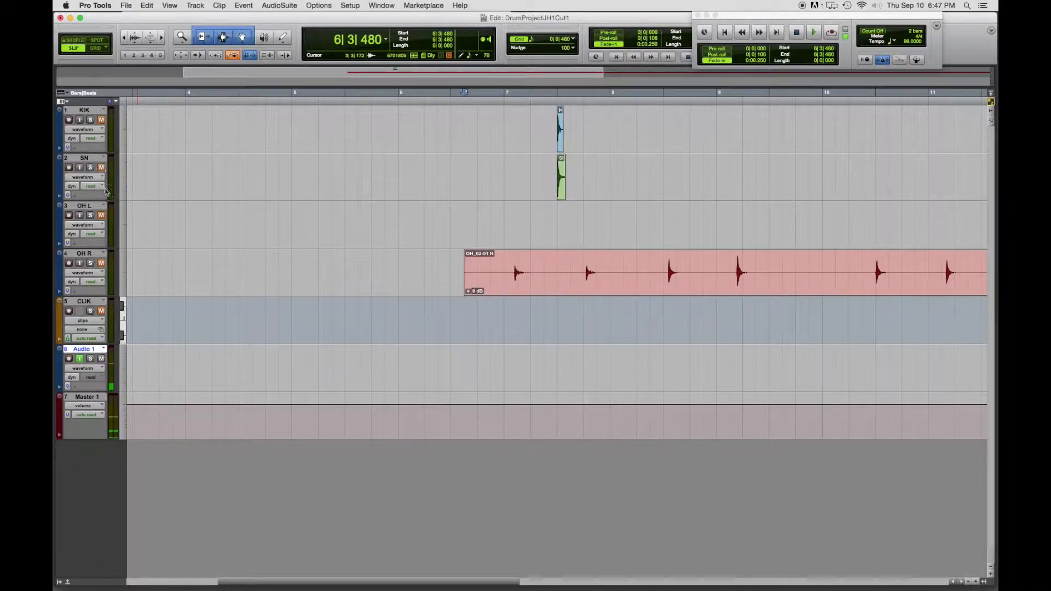
{"action": "left_click", "coordinate": [101, 263]}
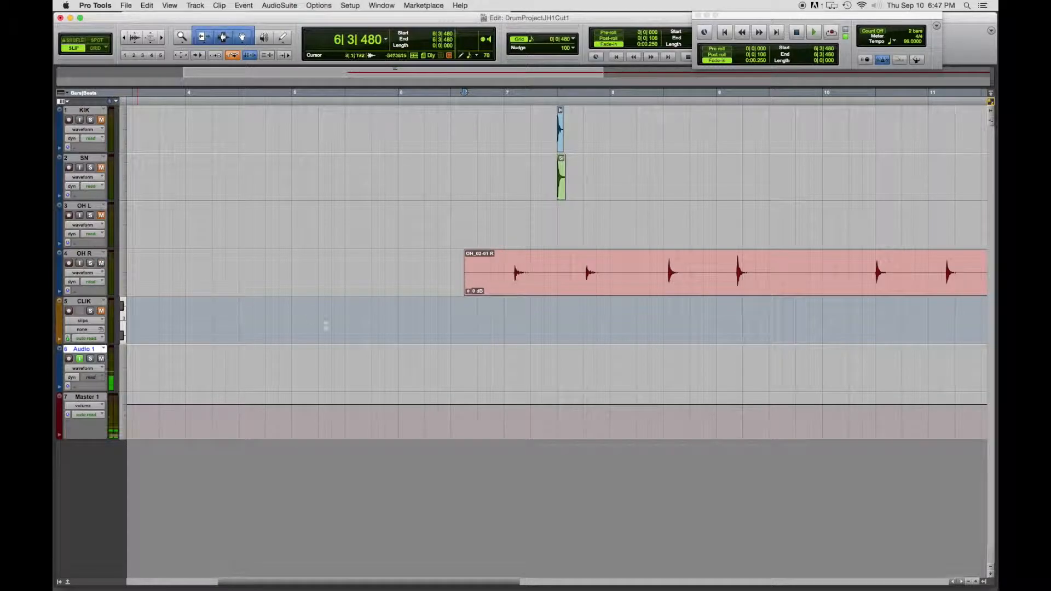
Step: Play back the later OH R hits, first from 10|2|396 and again from 12|1|363
{"action": "left_click_drag", "start_coordinate": [477, 583], "coordinate": [642, 585]}
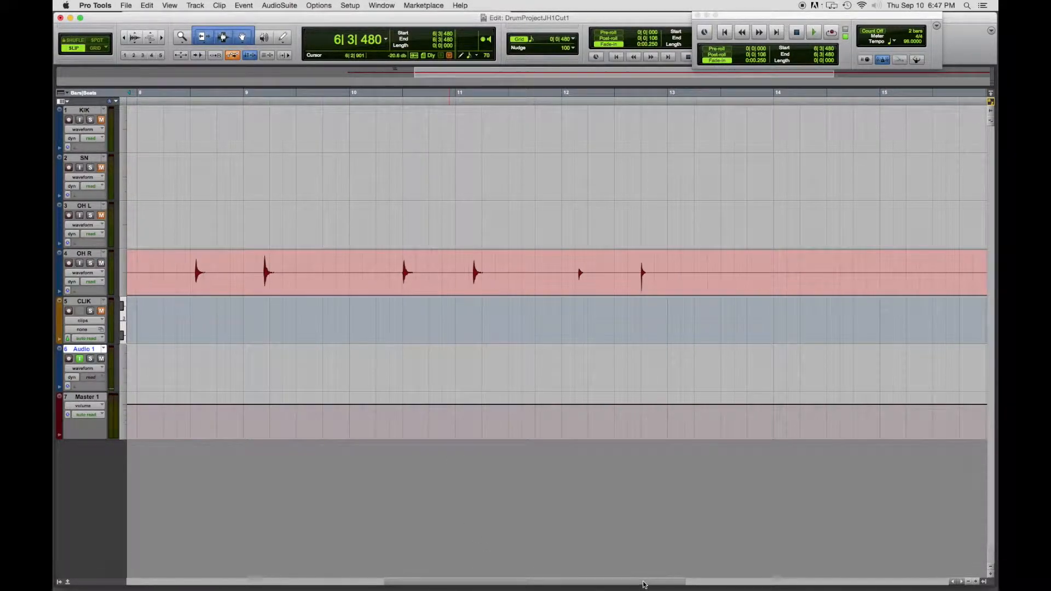
{"action": "left_click", "coordinate": [387, 94]}
{"action": "key", "text": "space"}
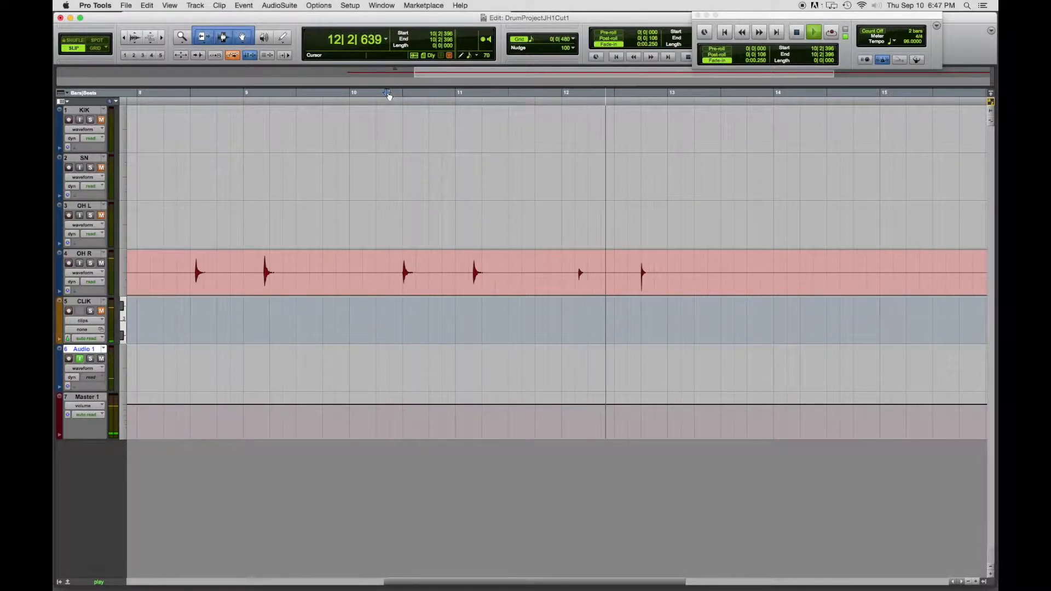
{"action": "key", "text": "space"}
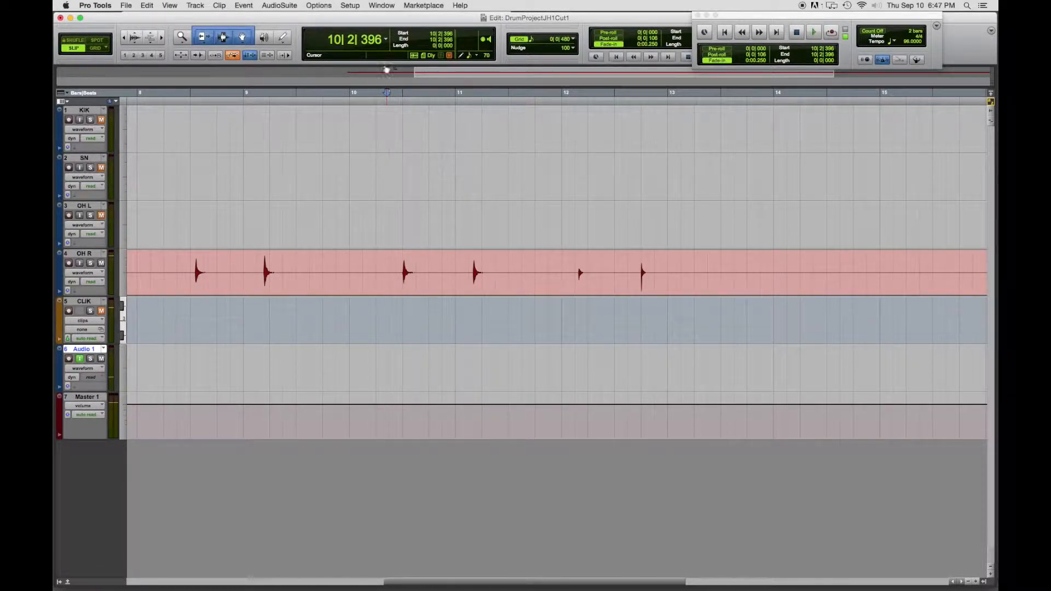
{"action": "left_click", "coordinate": [571, 94]}
{"action": "key", "text": "space"}
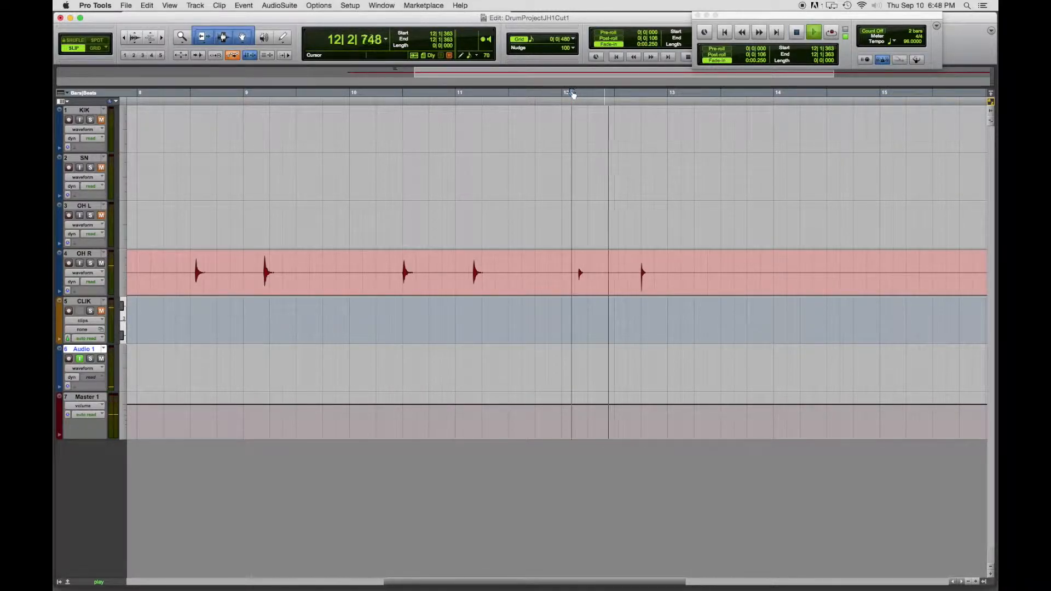
{"action": "key", "text": "space"}
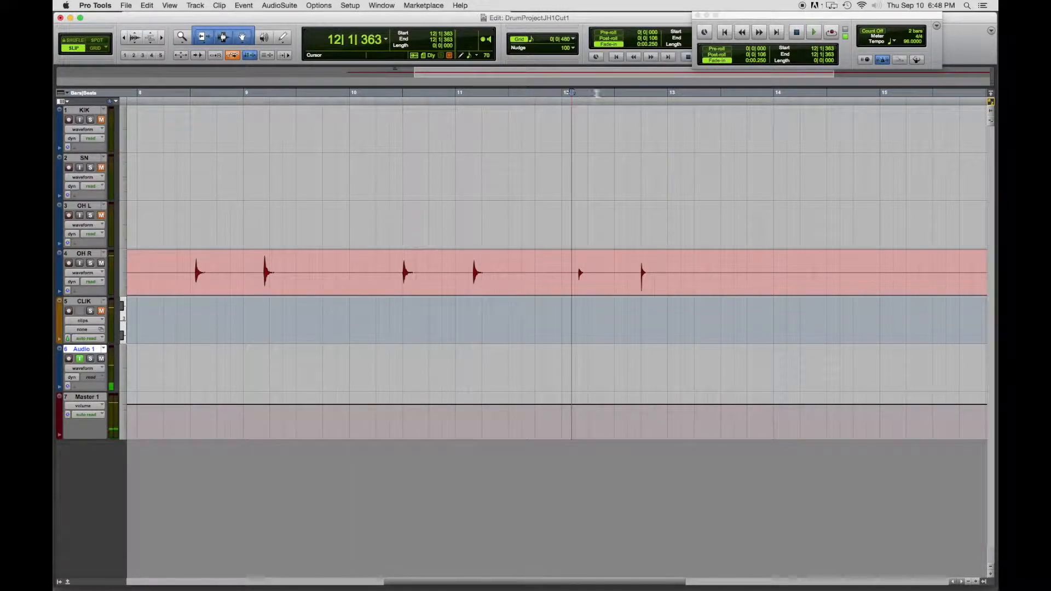
Step: Trim the OH R clip around its last hit, with its start at 12|2|847 and end at 12|4|639
{"action": "left_click_drag", "start_coordinate": [612, 583], "coordinate": [590, 585]}
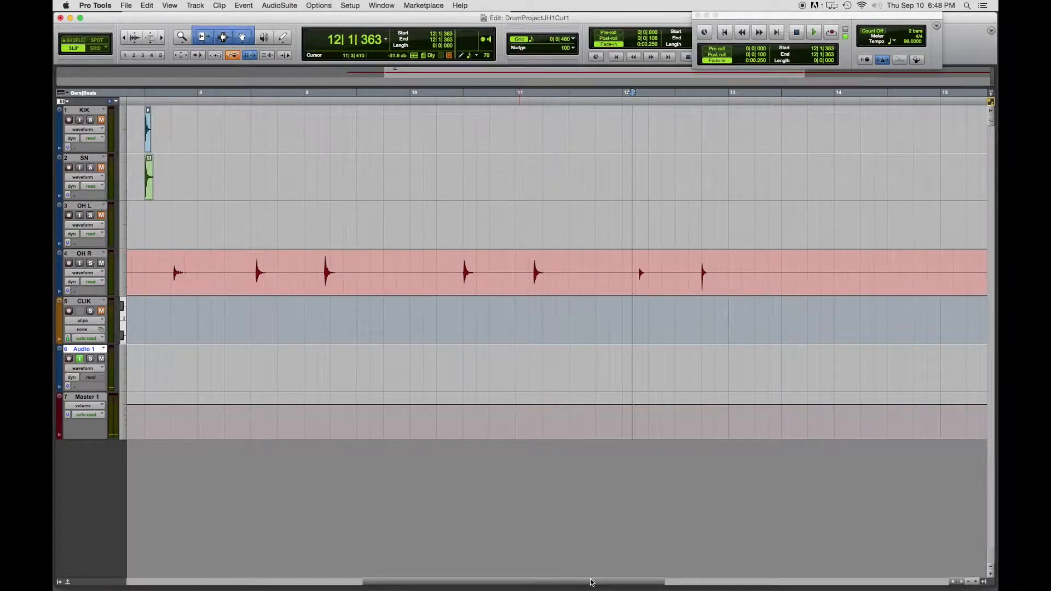
{"action": "key", "text": "super+bracketleft"}
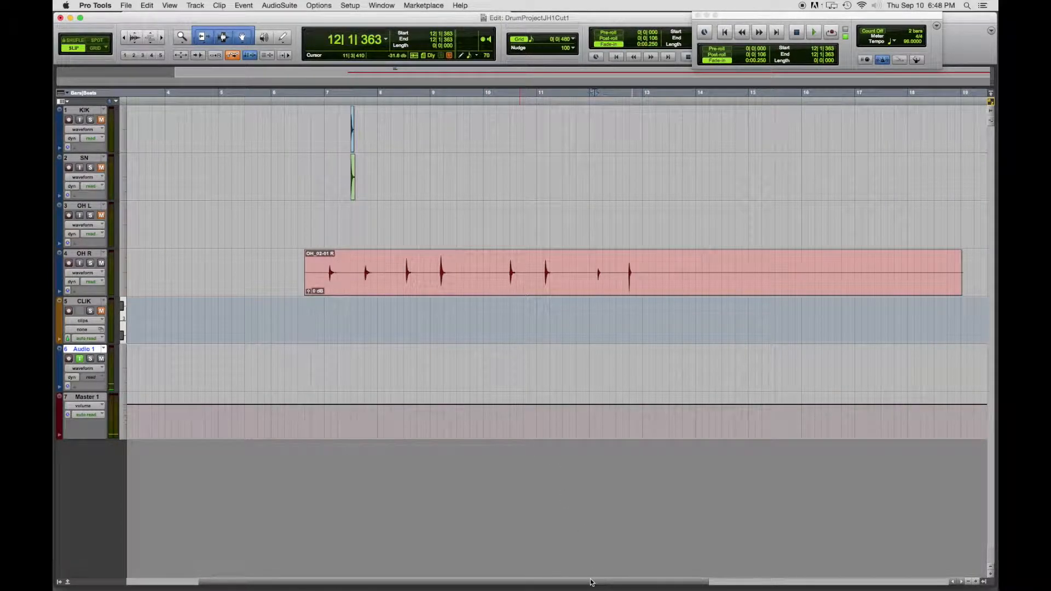
{"action": "left_click", "coordinate": [325, 280]}
{"action": "left_click", "coordinate": [604, 276], "text": "shift"}
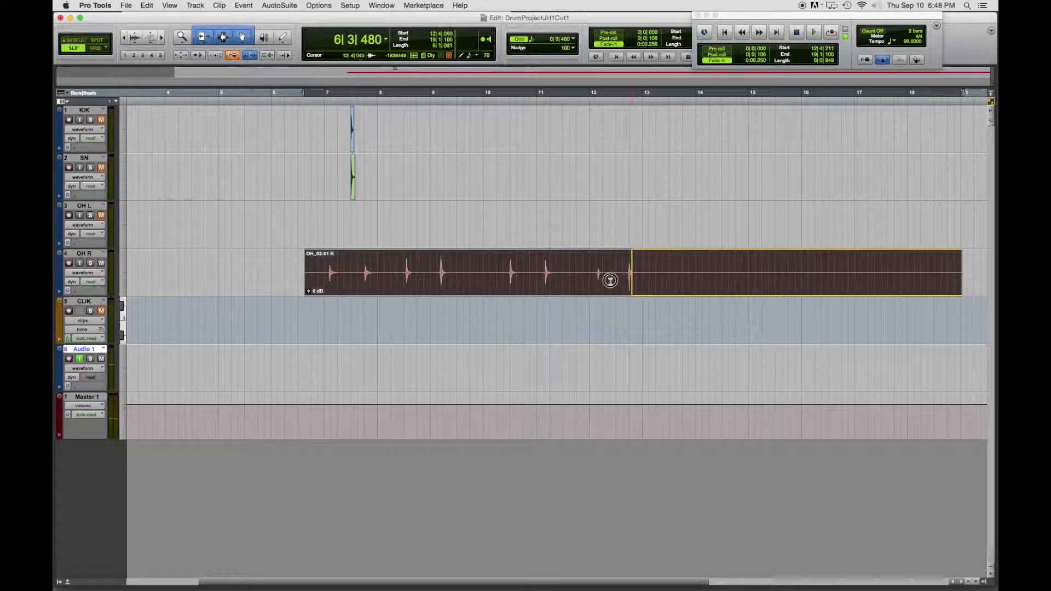
{"action": "left_click_drag", "start_coordinate": [608, 280], "coordinate": [615, 278]}
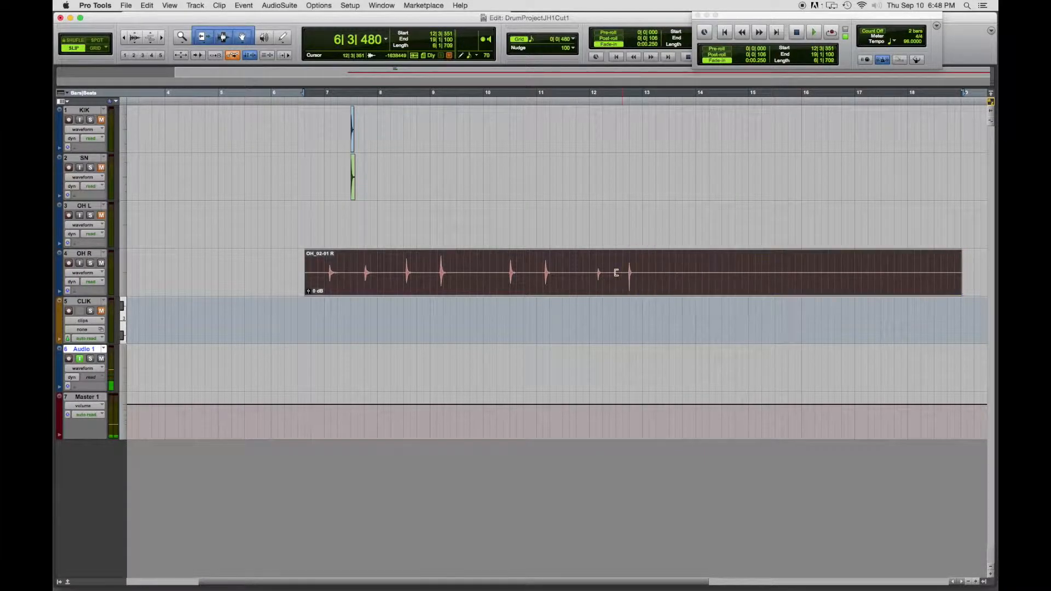
{"action": "left_click_drag", "start_coordinate": [894, 289], "coordinate": [638, 262]}
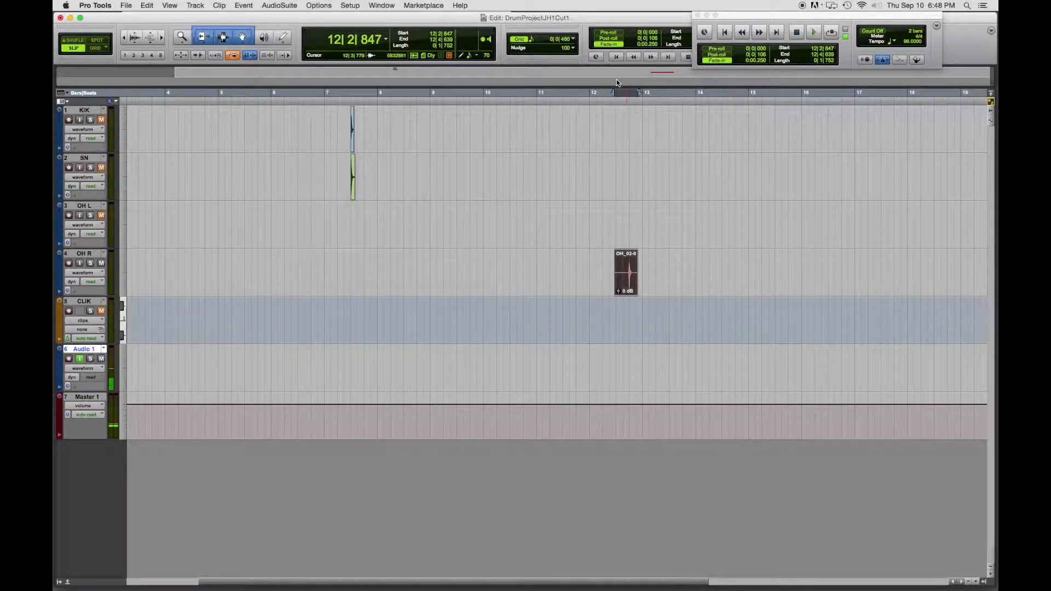
Step: Trim the OH R clip's start to 12|3|671 to remove silence before the hit
{"action": "key", "text": "super+bracketright"}
{"action": "key", "text": "super+bracketright"}
{"action": "key", "text": "super+bracketright"}
{"action": "key", "text": "super+bracketright"}
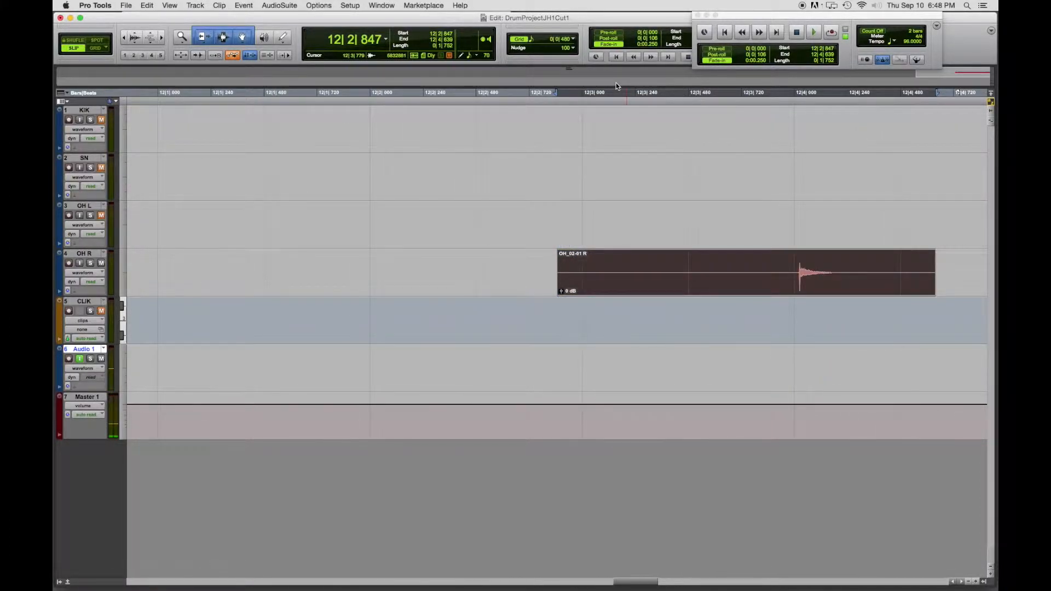
{"action": "key", "text": "super+bracketright"}
{"action": "left_click_drag", "start_coordinate": [647, 580], "coordinate": [654, 579]}
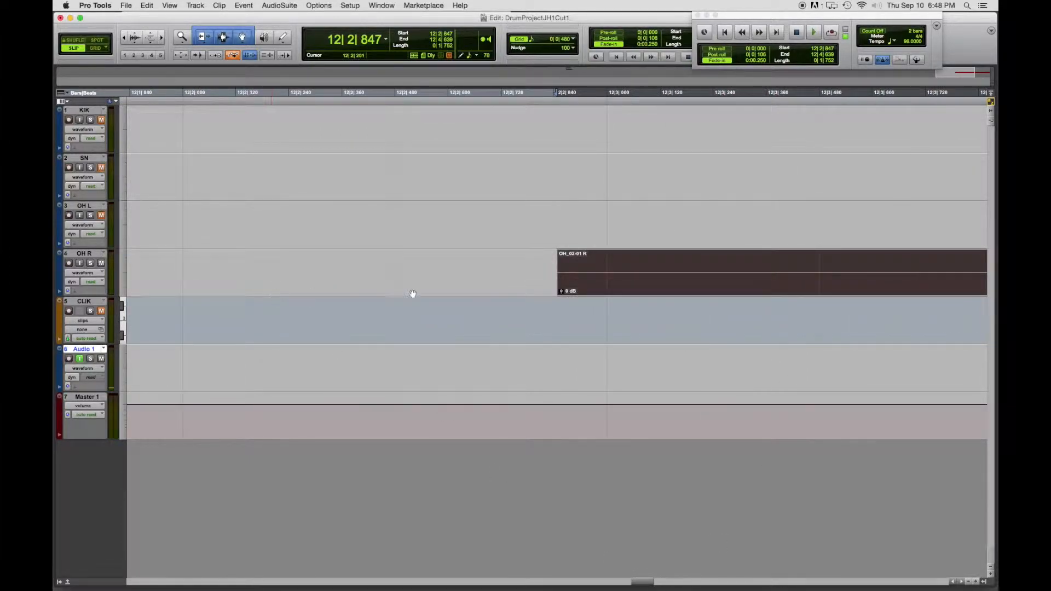
{"action": "left_click_drag", "start_coordinate": [587, 283], "coordinate": [904, 275]}
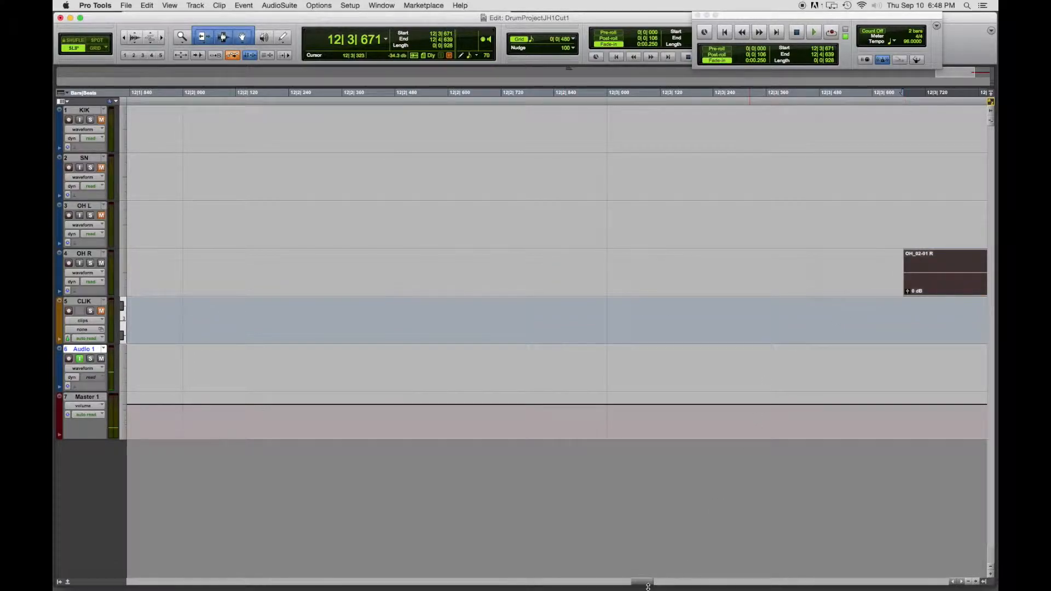
Step: Tighten the OH R clip around the hit, with its start at 12|4|012 and end at 12|4|274
{"action": "left_click_drag", "start_coordinate": [647, 583], "coordinate": [666, 577]}
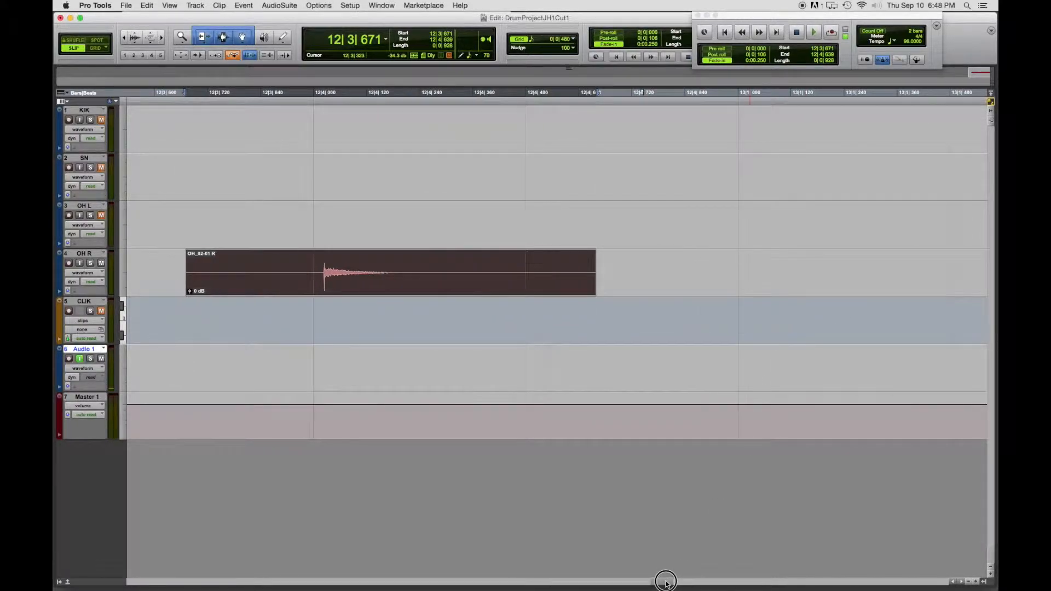
{"action": "left_click_drag", "start_coordinate": [188, 282], "coordinate": [319, 286]}
{"action": "left_click_drag", "start_coordinate": [592, 285], "coordinate": [434, 282]}
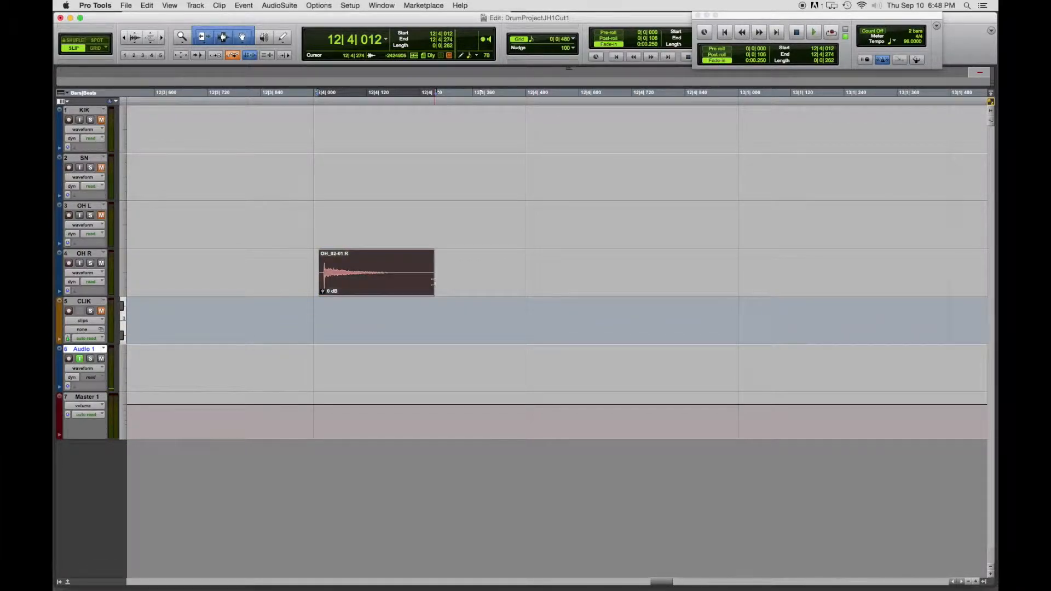
Step: Fine-trim the OH R clip's start to 12|4|024, just before the hit's attack
{"action": "key", "text": "t"}
{"action": "key", "text": "t"}
{"action": "key", "text": "t"}
{"action": "key", "text": "t"}
{"action": "key", "text": "t"}
{"action": "key", "text": "t"}
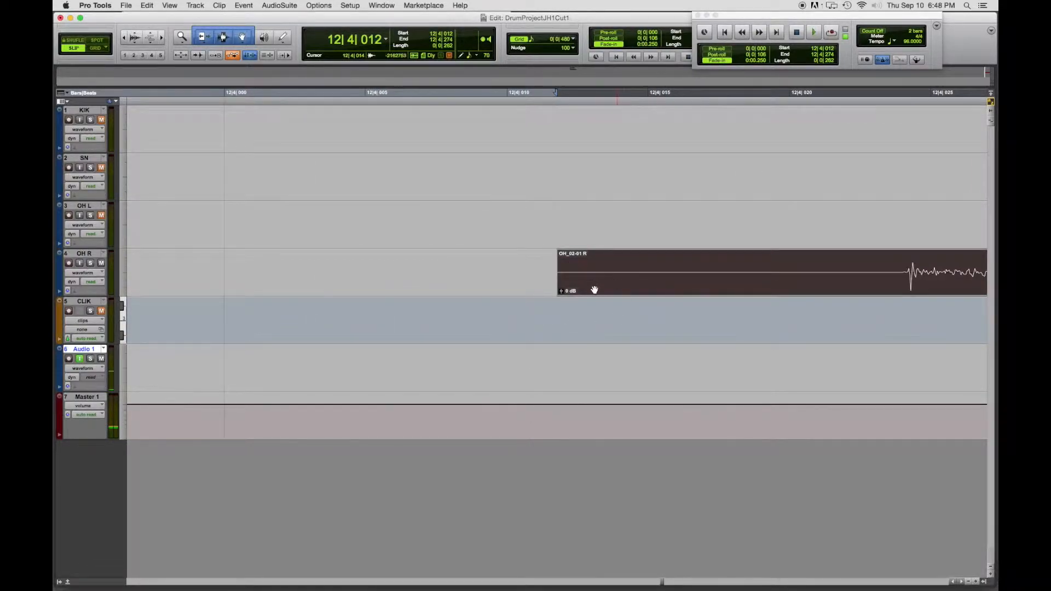
{"action": "left_click_drag", "start_coordinate": [561, 283], "coordinate": [900, 288]}
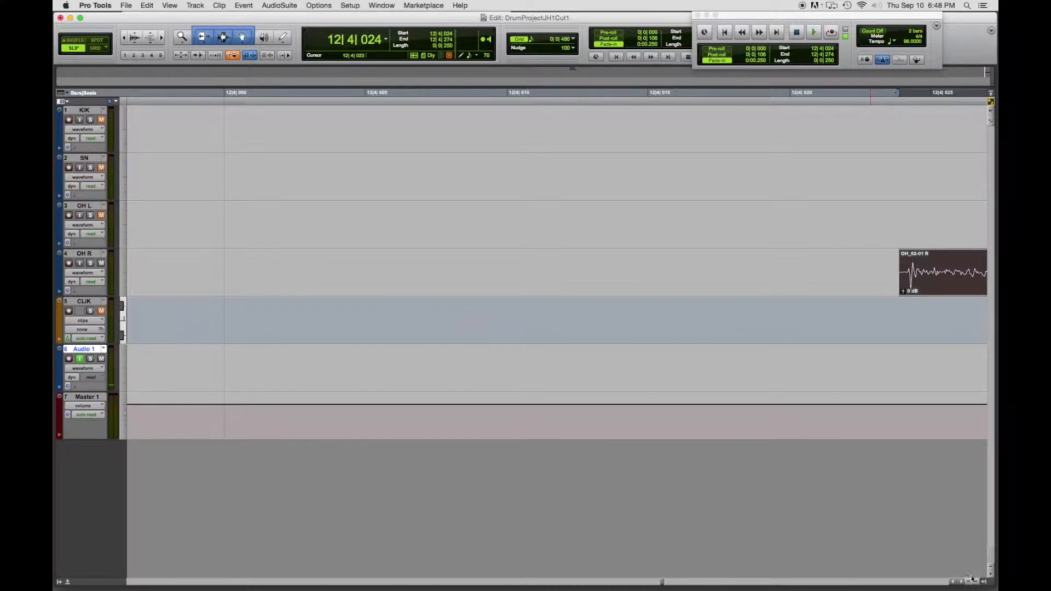
{"action": "scroll", "coordinate": [898, 581], "scroll_direction": "right", "scroll_amount": 5}
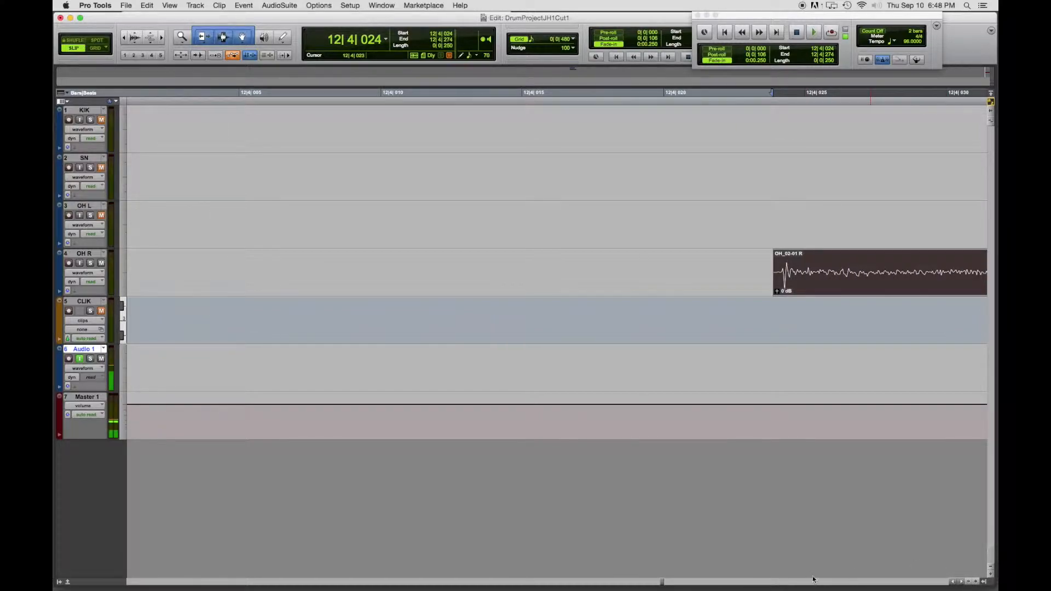
Step: Trim a sliver more silence off the OH R clip's start, a fraction of a tick closer to the hit's attack
{"action": "left_click", "coordinate": [963, 582]}
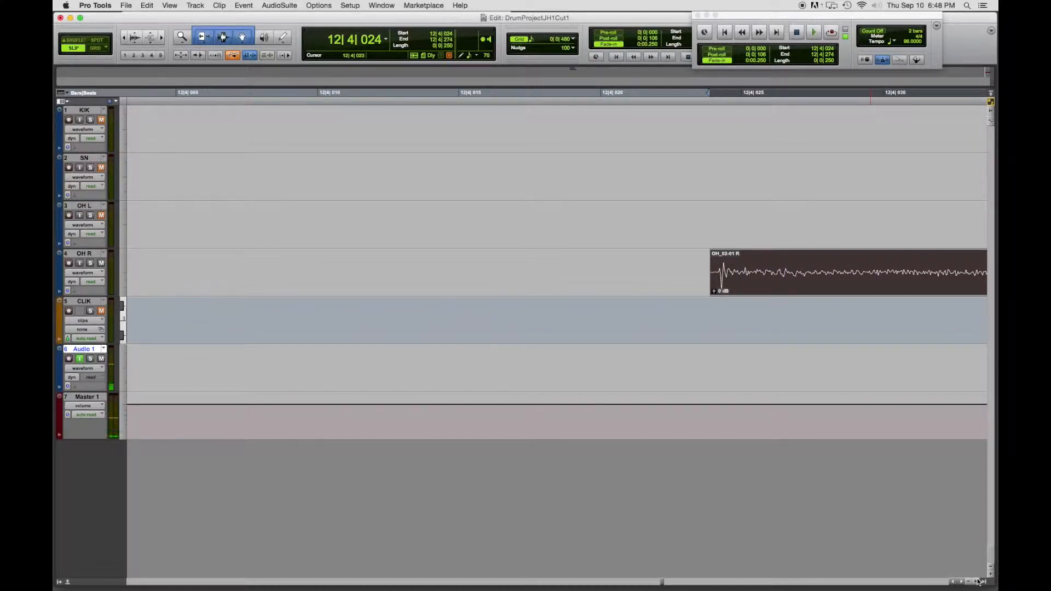
{"action": "left_click", "coordinate": [962, 582]}
{"action": "left_click", "coordinate": [963, 582]}
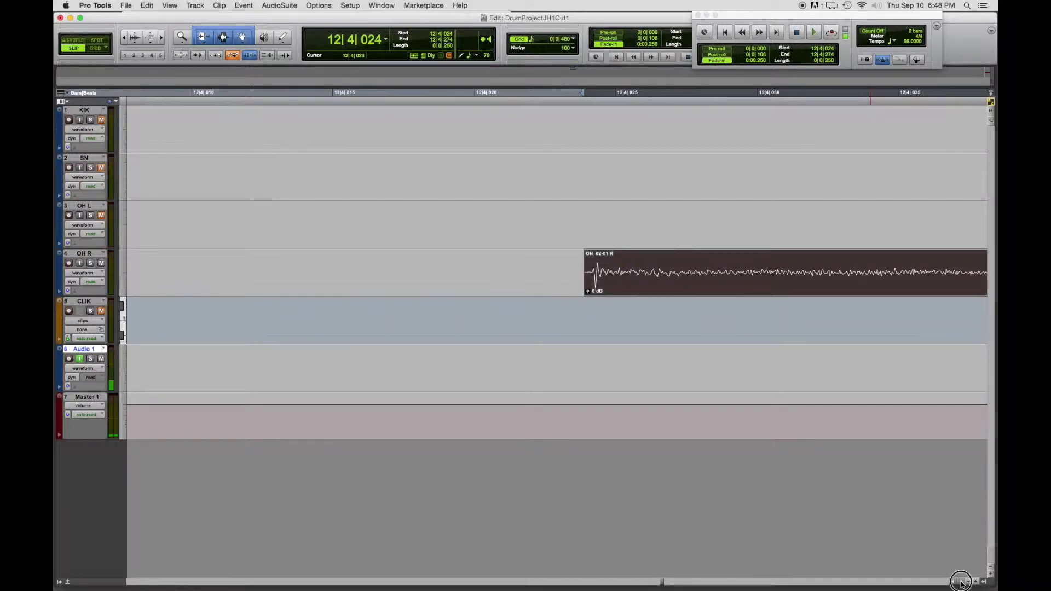
{"action": "left_click", "coordinate": [963, 582]}
{"action": "left_click", "coordinate": [962, 582]}
{"action": "left_click", "coordinate": [961, 582]}
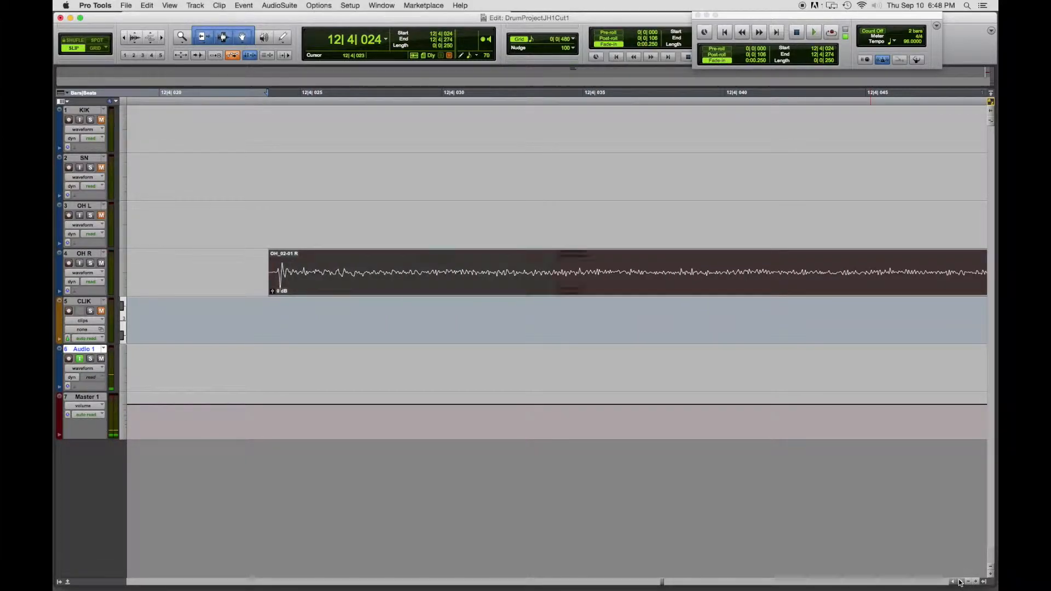
{"action": "key", "text": "t"}
{"action": "key", "text": "t"}
{"action": "key", "text": "t"}
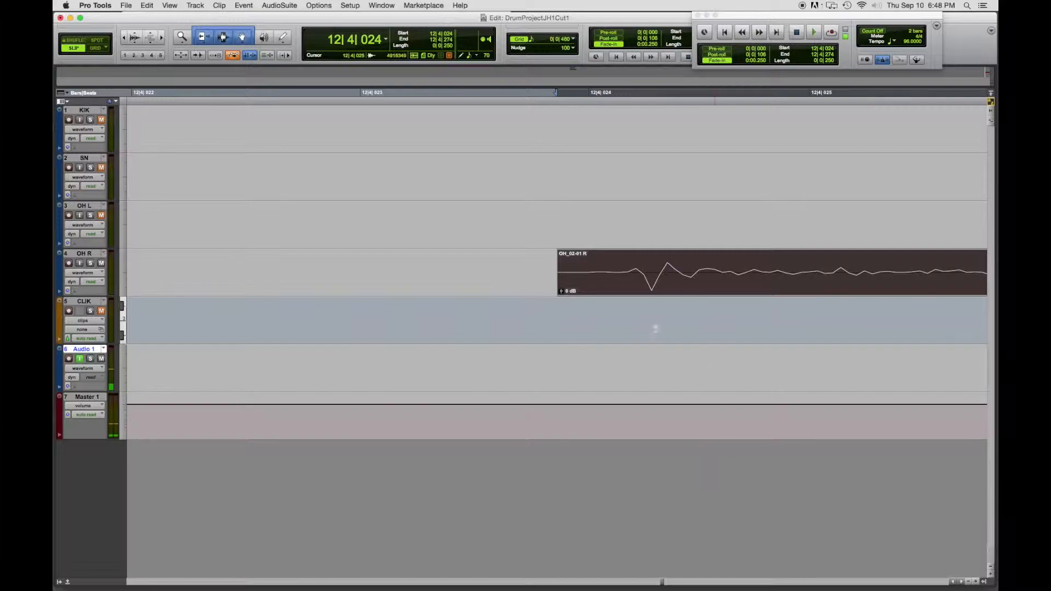
{"action": "left_click", "coordinate": [560, 284]}
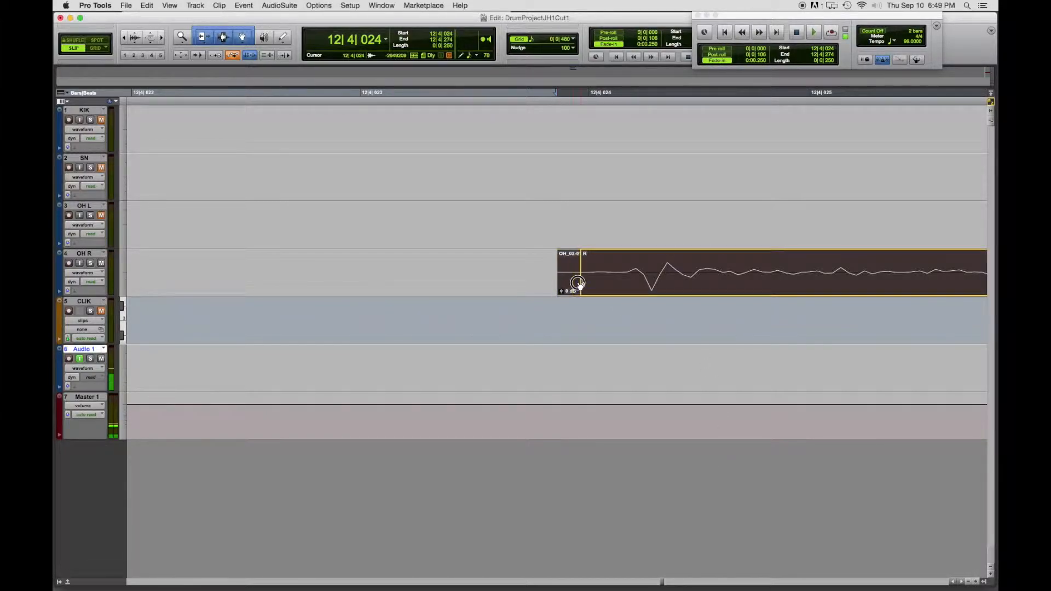
{"action": "left_click_drag", "start_coordinate": [576, 283], "coordinate": [576, 283]}
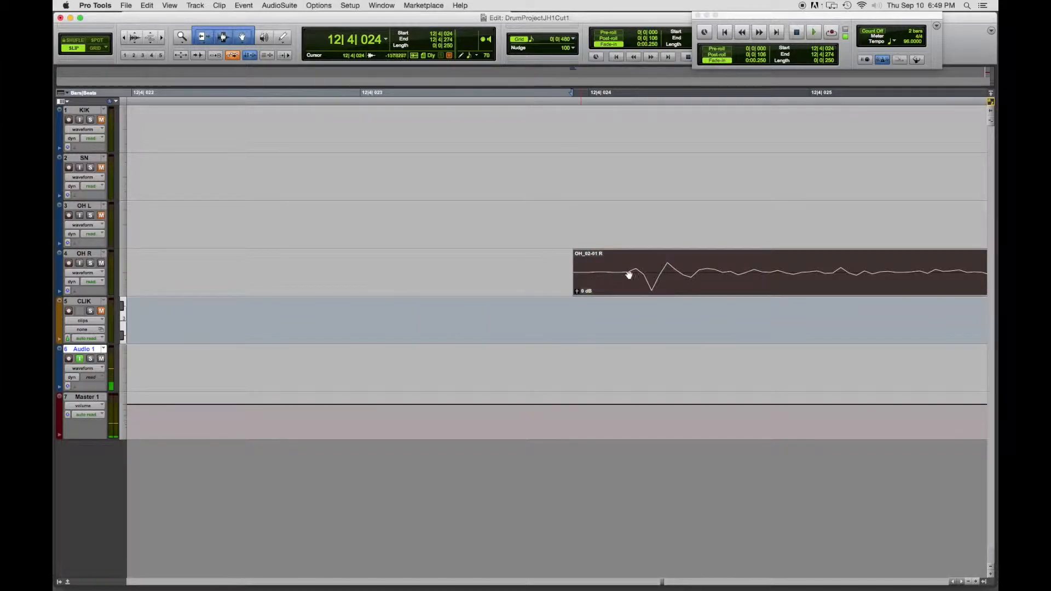
Step: Audition the OH R hit and shorten the clip's tail so it ends at 12|4|198
{"action": "key", "text": "space"}
{"action": "key", "text": "space"}
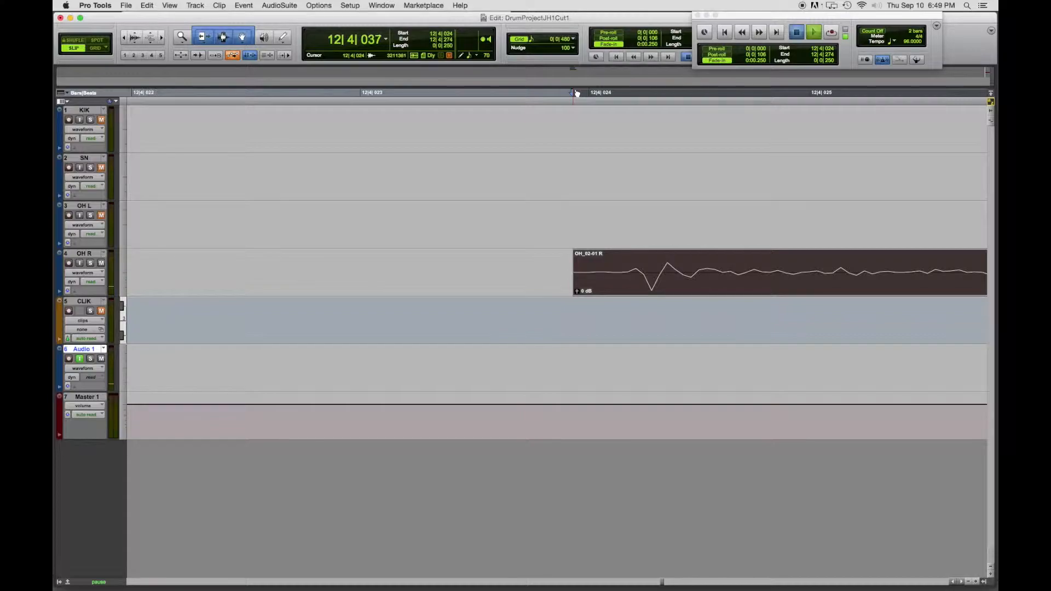
{"action": "key", "text": "space"}
{"action": "key", "text": "space"}
{"action": "key", "text": "r"}
{"action": "key", "text": "r"}
{"action": "key", "text": "r"}
{"action": "key", "text": "r"}
{"action": "key", "text": "r"}
{"action": "key", "text": "r"}
{"action": "key", "text": "r"}
{"action": "key", "text": "r"}
{"action": "key", "text": "r"}
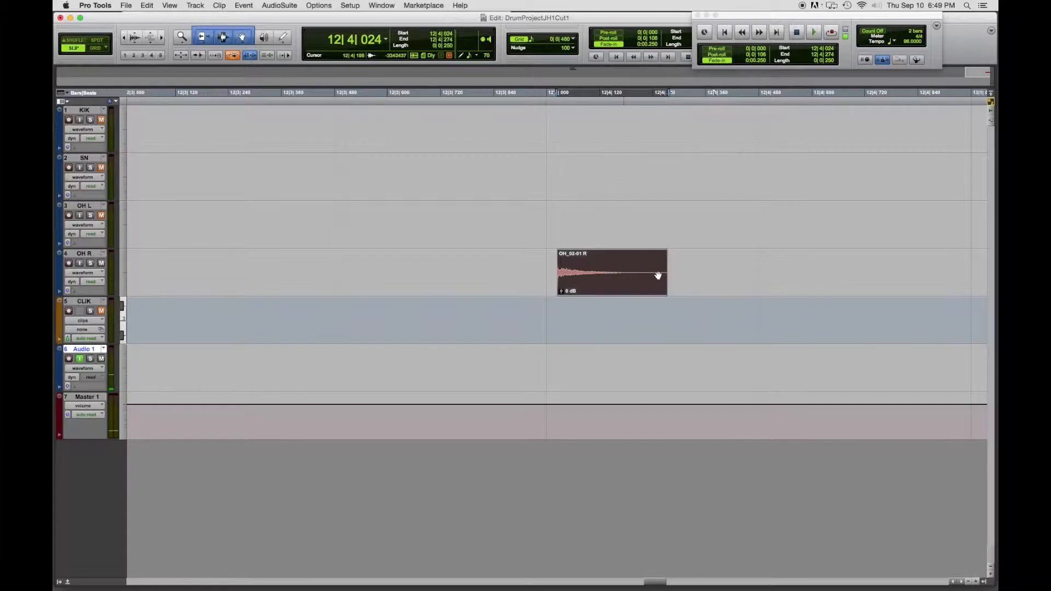
{"action": "left_click_drag", "start_coordinate": [664, 281], "coordinate": [633, 284]}
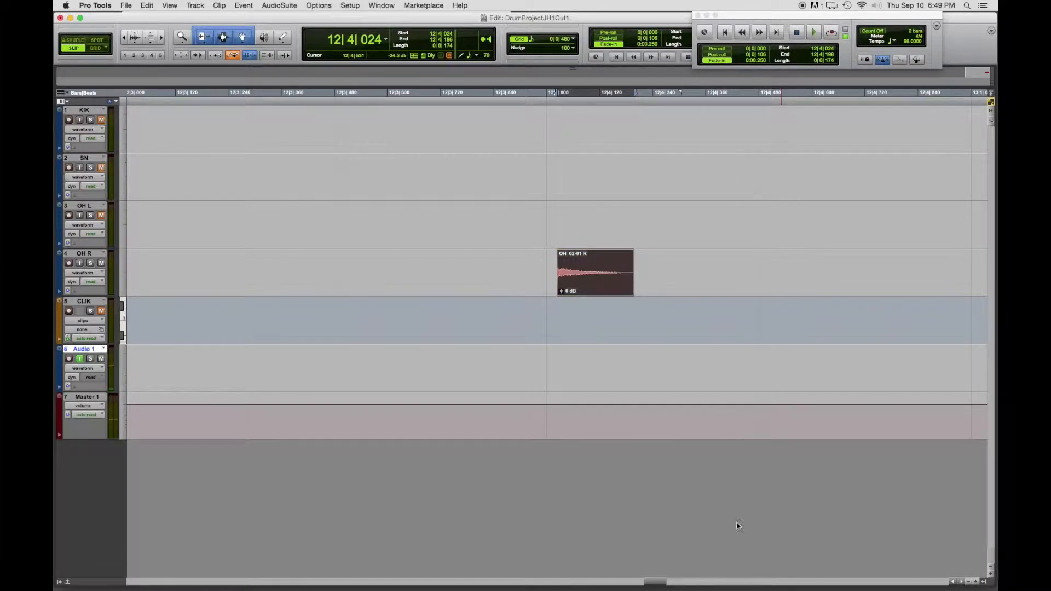
Step: Move the OH R clip earlier in the timeline to 7|3|024, beneath the kick and snare clips
{"action": "key", "text": "r"}
{"action": "key", "text": "r"}
{"action": "key", "text": "r"}
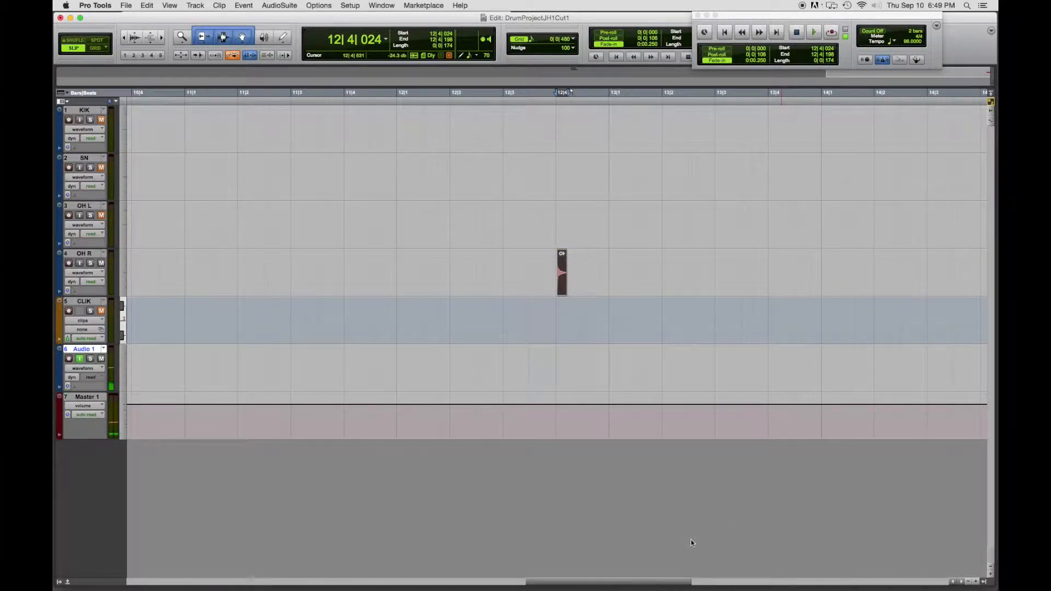
{"action": "left_click_drag", "start_coordinate": [597, 582], "coordinate": [556, 581]}
{"action": "scroll", "coordinate": [780, 312], "scroll_direction": "right", "scroll_amount": 5}
{"action": "left_click_drag", "start_coordinate": [562, 284], "coordinate": [131, 268]}
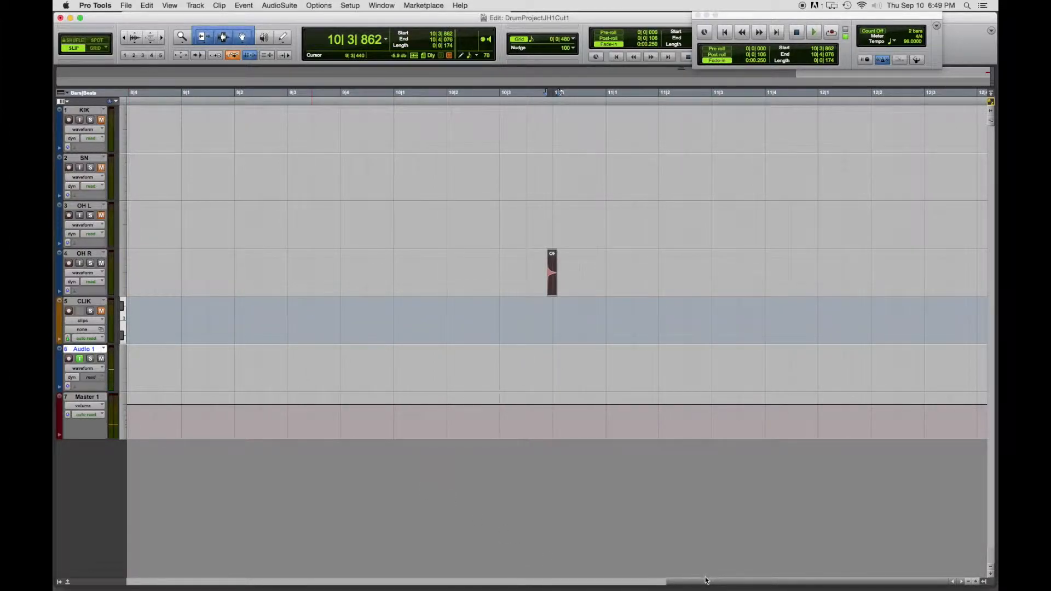
{"action": "left_click_drag", "start_coordinate": [706, 583], "coordinate": [613, 578]}
{"action": "left_click_drag", "start_coordinate": [831, 284], "coordinate": [149, 272]}
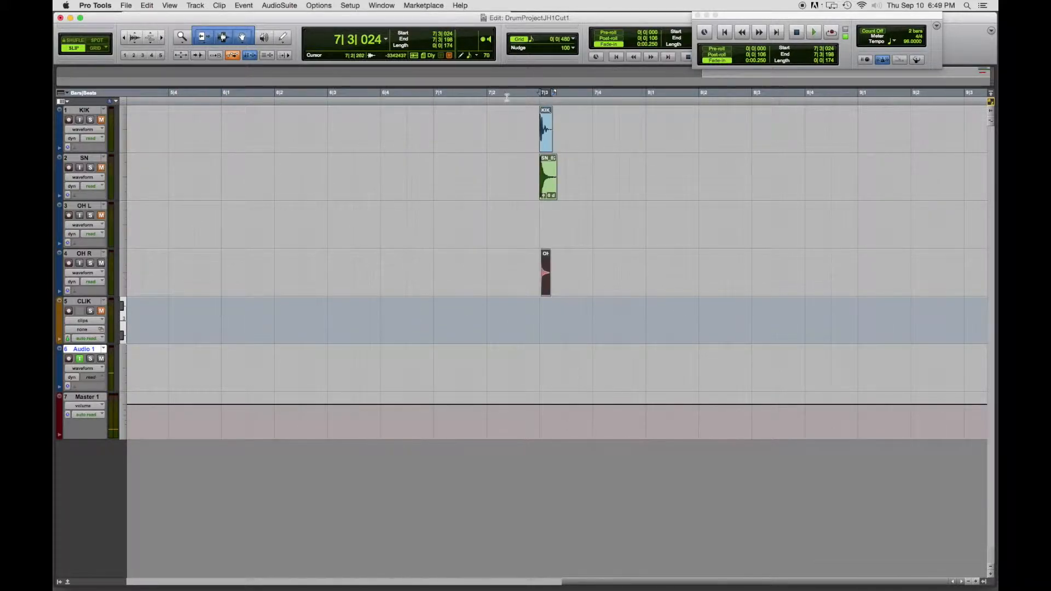
Step: Align the OH R clip's start exactly with the starts of the kick and snare clips at 7|3|000
{"action": "key", "text": "t"}
{"action": "key", "text": "t"}
{"action": "key", "text": "t"}
{"action": "key", "text": "t"}
{"action": "key", "text": "t"}
{"action": "key", "text": "t"}
{"action": "key", "text": "t"}
{"action": "key", "text": "t"}
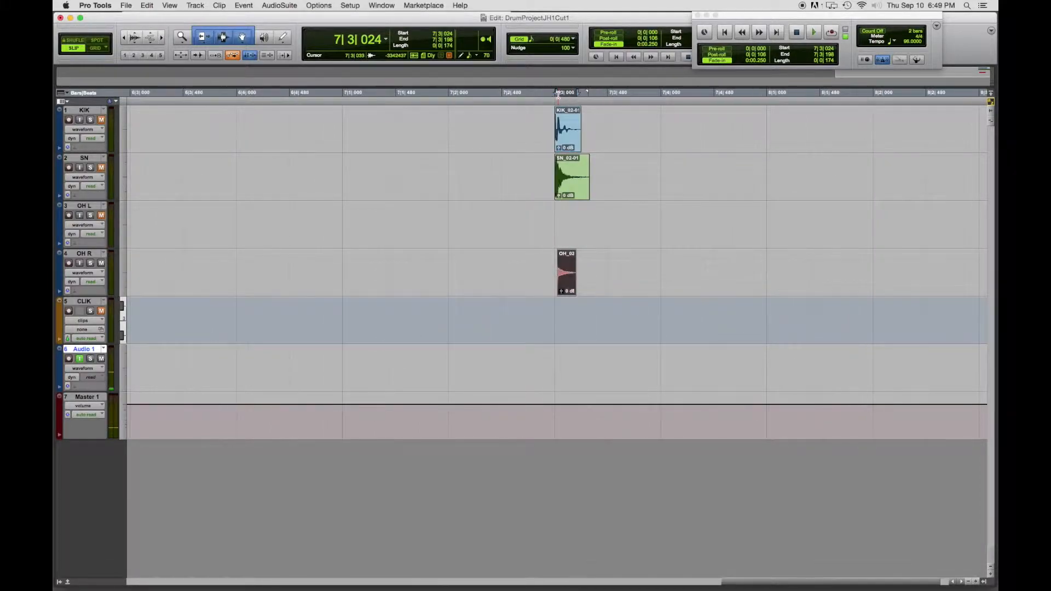
{"action": "left_click_drag", "start_coordinate": [568, 285], "coordinate": [283, 277]}
{"action": "key", "text": "t"}
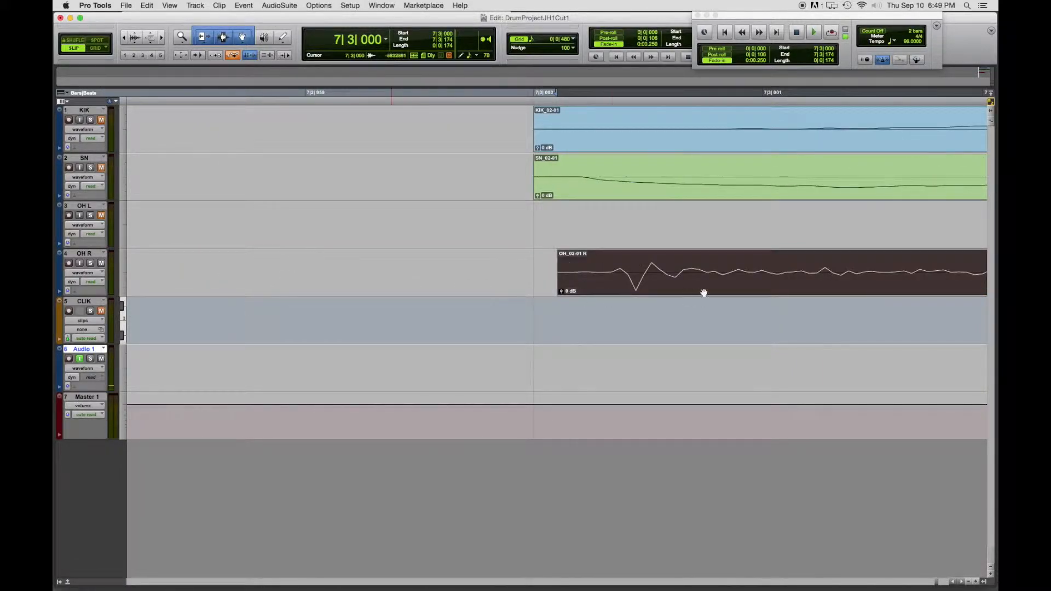
{"action": "left_click", "coordinate": [773, 289]}
{"action": "left_click_drag", "start_coordinate": [755, 287], "coordinate": [755, 288]}
{"action": "scroll", "coordinate": [763, 303], "scroll_direction": "left", "scroll_amount": 2}
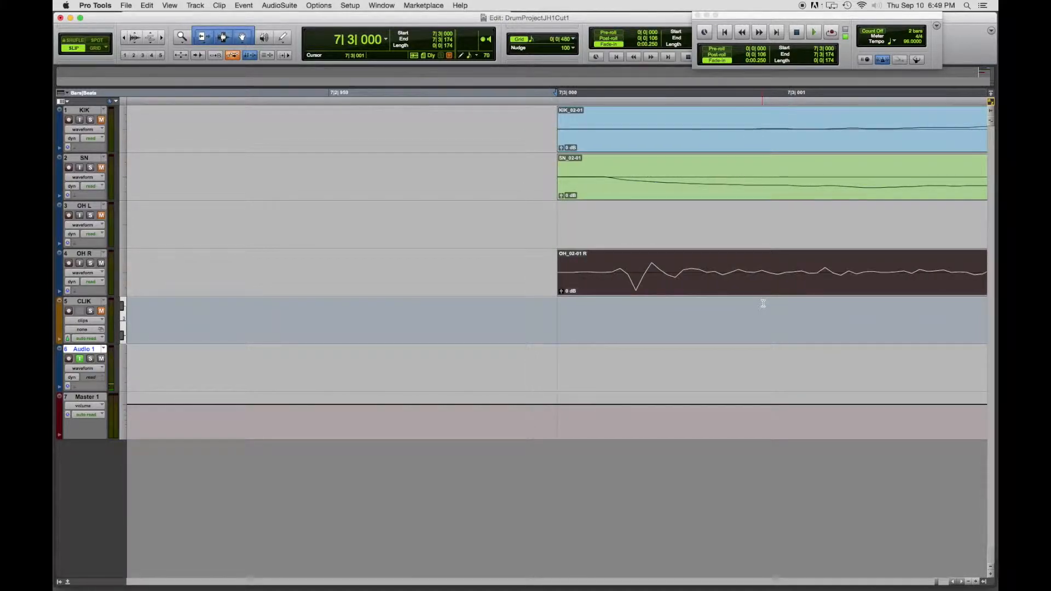
Step: Select the kick, snare and OH R clips together and move them to the session start at 1|1|000
{"action": "key", "text": "r"}
{"action": "key", "text": "r"}
{"action": "key", "text": "r"}
{"action": "key", "text": "r"}
{"action": "key", "text": "r"}
{"action": "key", "text": "r"}
{"action": "key", "text": "r"}
{"action": "key", "text": "r"}
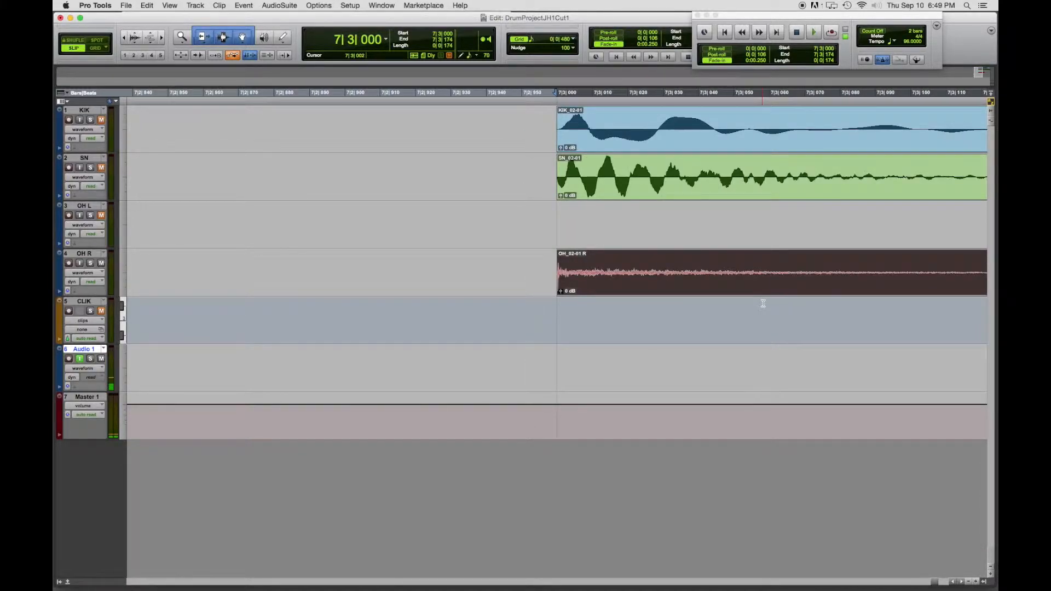
{"action": "key", "text": "r"}
{"action": "key", "text": "r"}
{"action": "key", "text": "r"}
{"action": "key", "text": "r"}
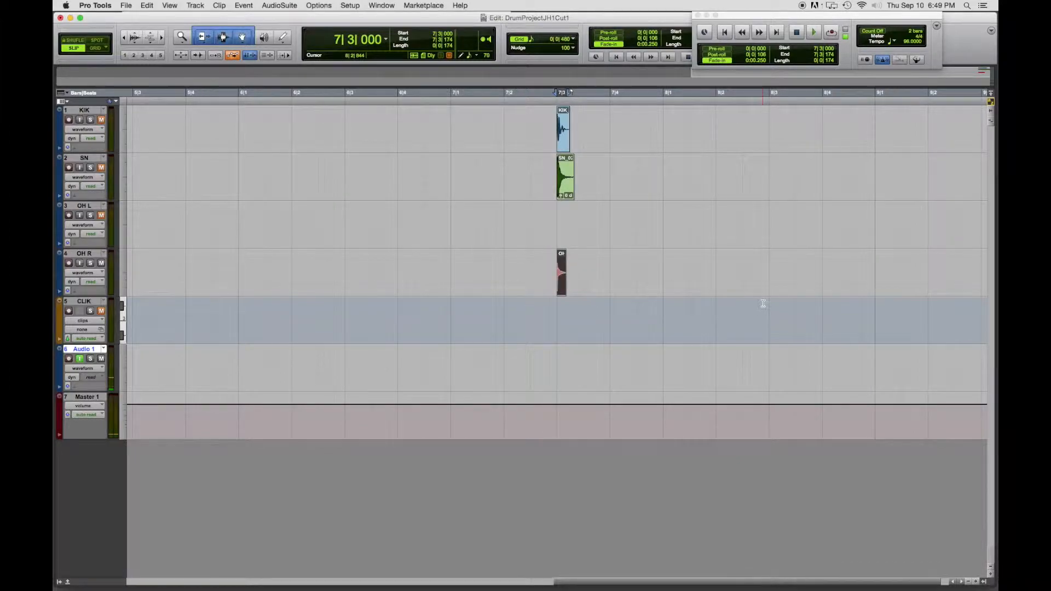
{"action": "key", "text": "r"}
{"action": "left_click_drag", "start_coordinate": [544, 584], "coordinate": [224, 581]}
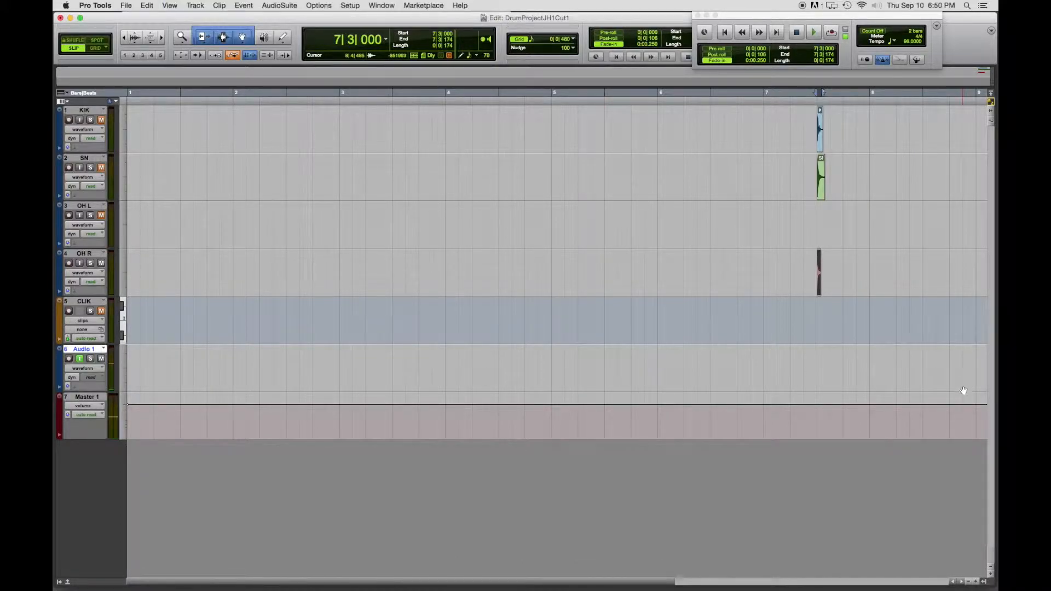
{"action": "left_click", "coordinate": [823, 184], "text": "shift"}
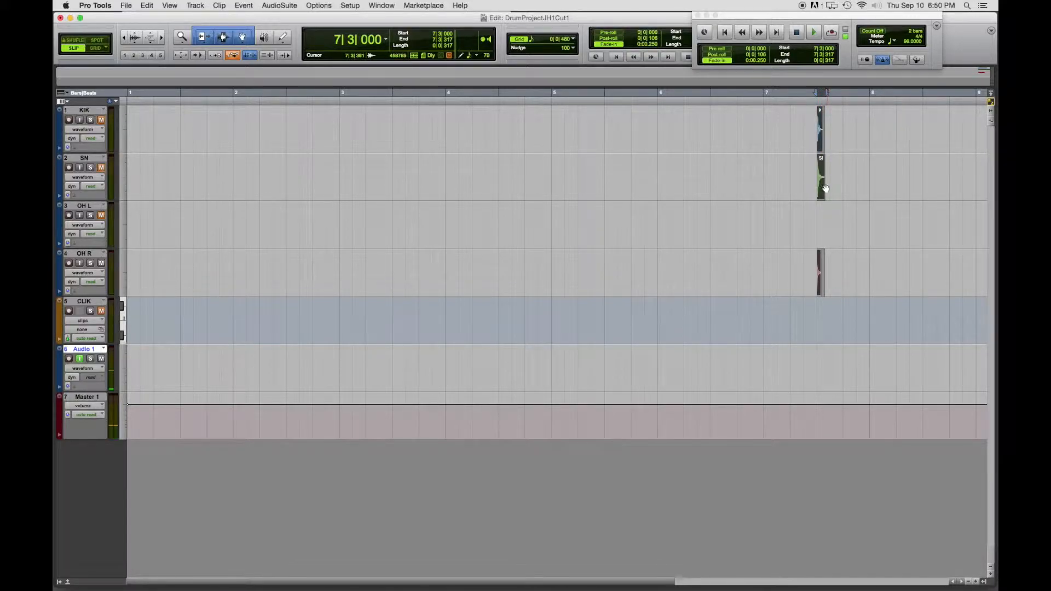
{"action": "left_click_drag", "start_coordinate": [825, 186], "coordinate": [113, 176]}
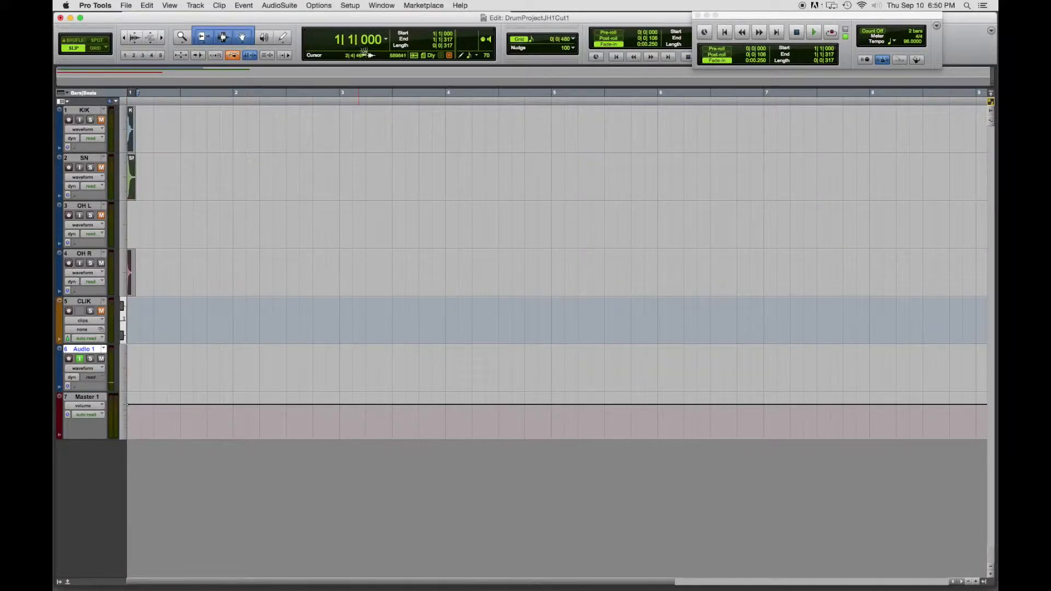
Step: Switch the edit mode to Grid and review the grid value options, keeping 1/8 note
{"action": "key", "text": "super+bracketright"}
{"action": "key", "text": "super+bracketright"}
{"action": "key", "text": "super+bracketright"}
{"action": "key", "text": "super+bracketright"}
{"action": "key", "text": "super+bracketright"}
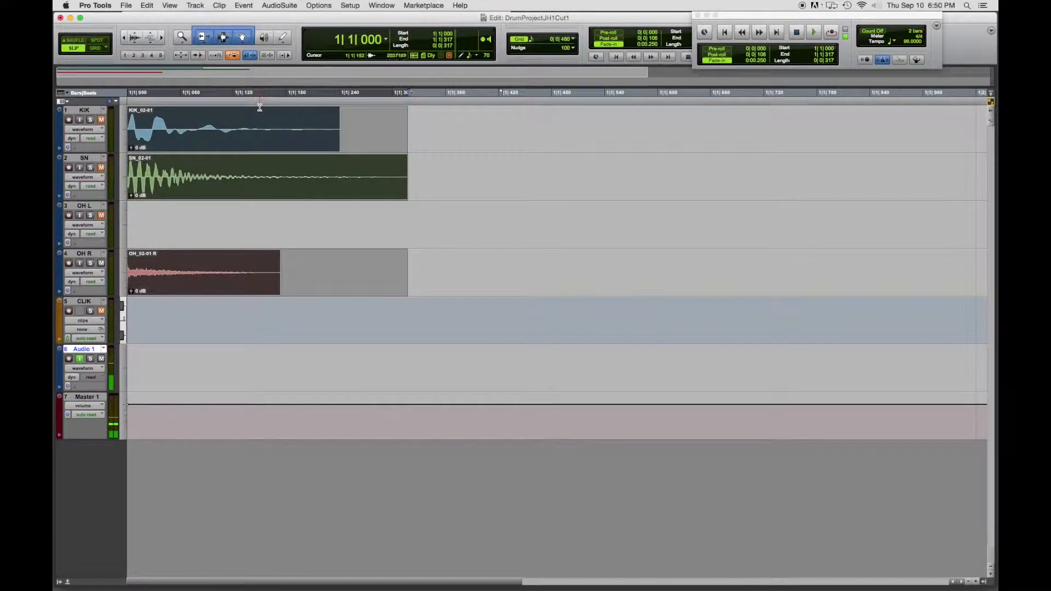
{"action": "key", "text": "F4"}
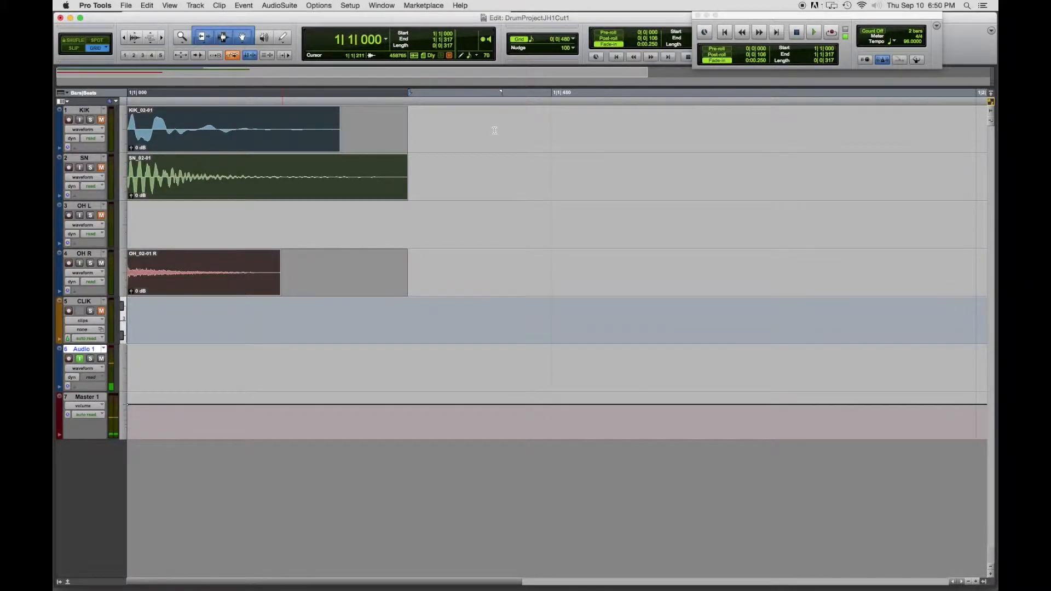
{"action": "left_click", "coordinate": [532, 42]}
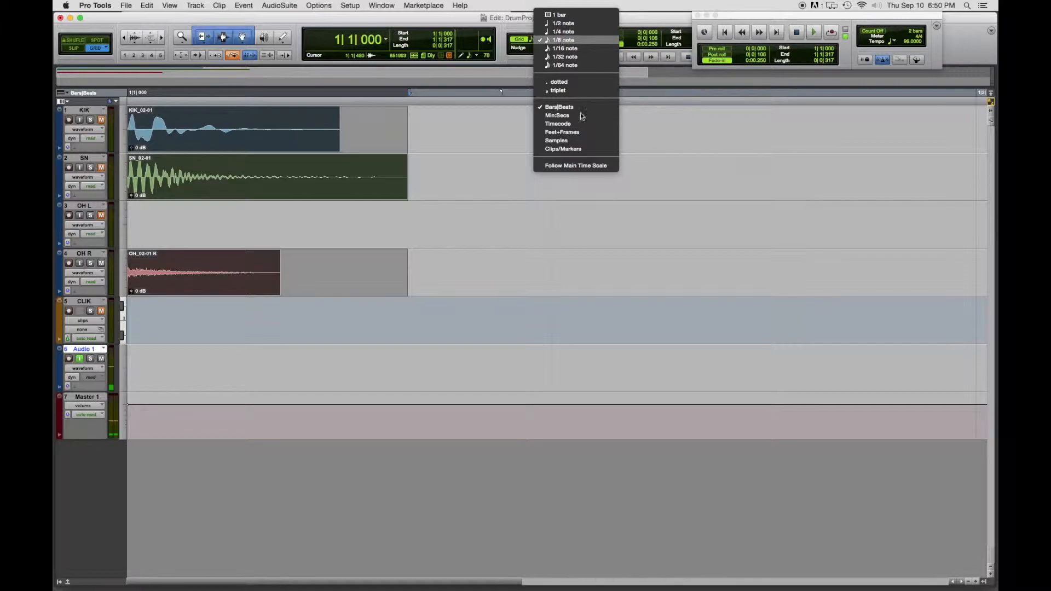
{"action": "left_click", "coordinate": [484, 373]}
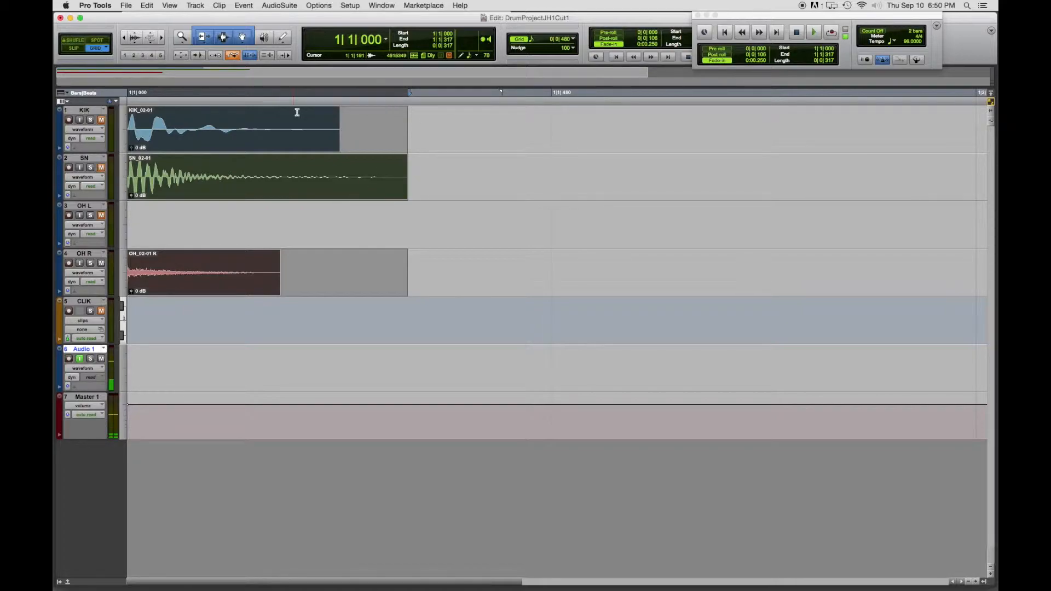
Step: Clear the group selection and copy the kick clip from 1|1|000 to 1|3|000
{"action": "key", "text": "super+bracketleft"}
{"action": "key", "text": "super+bracketleft"}
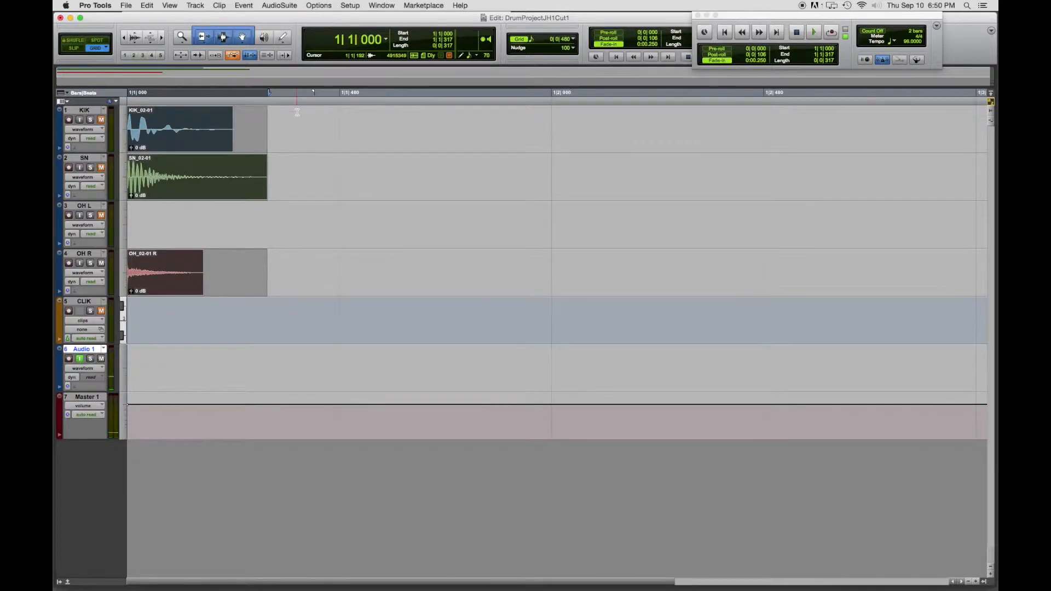
{"action": "key", "text": "super+bracketleft"}
{"action": "key", "text": "super+bracketleft"}
{"action": "key", "text": "super+bracketleft"}
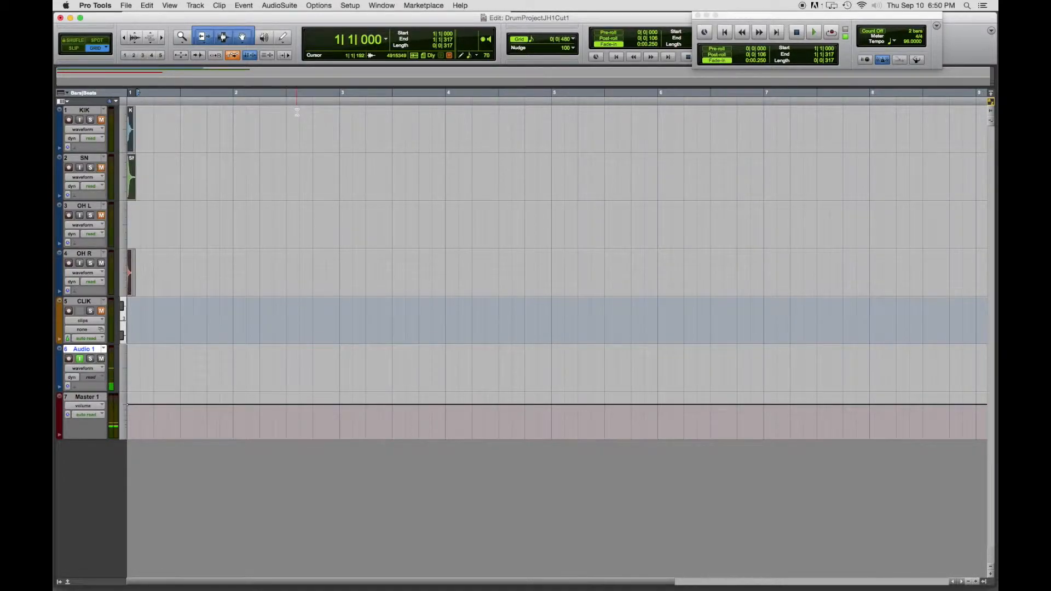
{"action": "key", "text": "super+bracketright"}
{"action": "key", "text": "super+bracketright"}
{"action": "key", "text": "super+bracketright"}
{"action": "key", "text": "super+bracketright"}
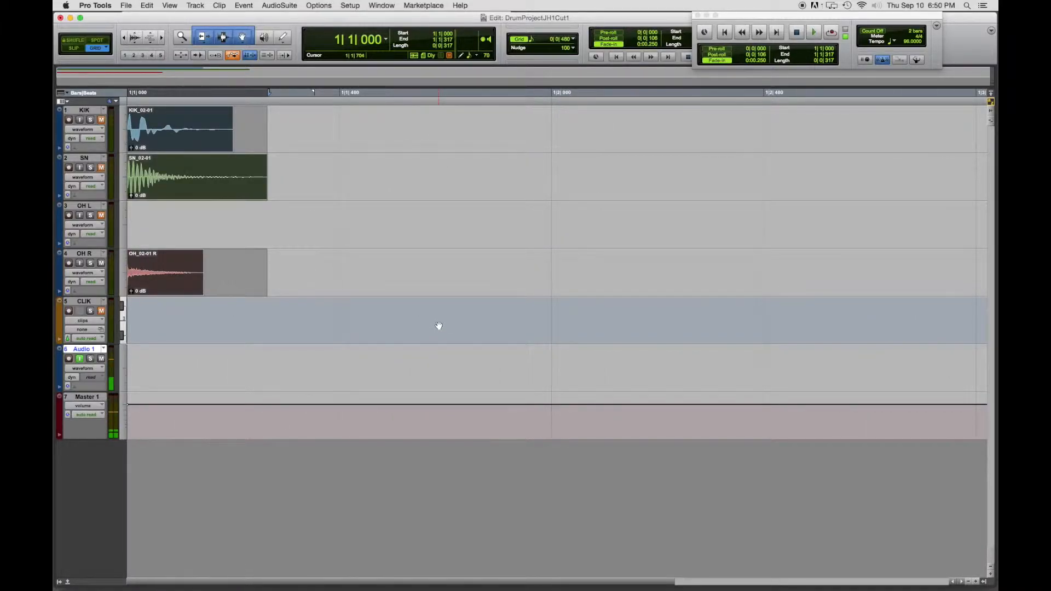
{"action": "key", "text": "super+bracketleft"}
{"action": "key", "text": "super+bracketleft"}
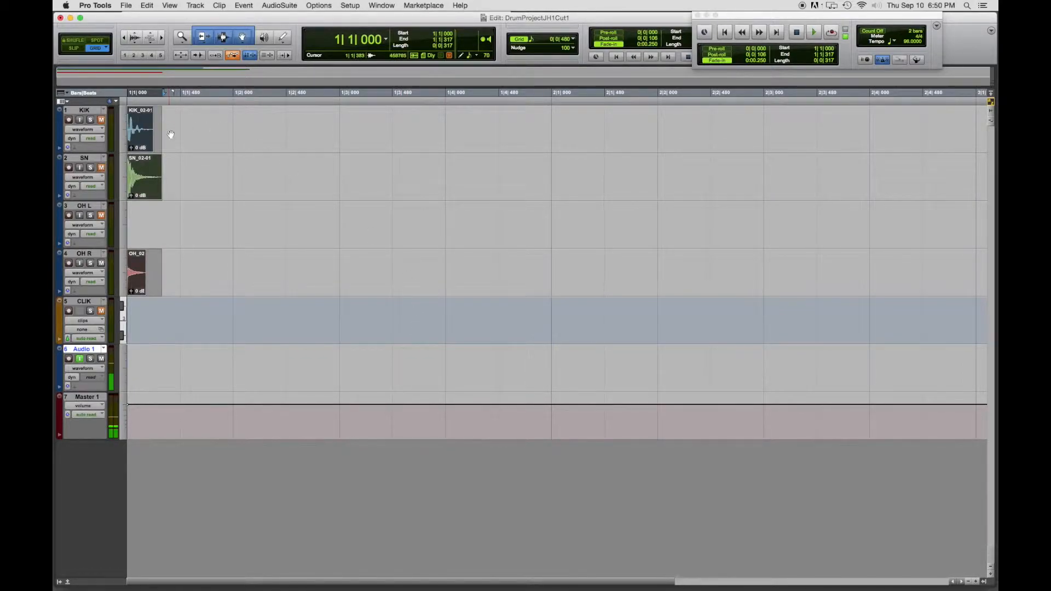
{"action": "key", "text": "super+a"}
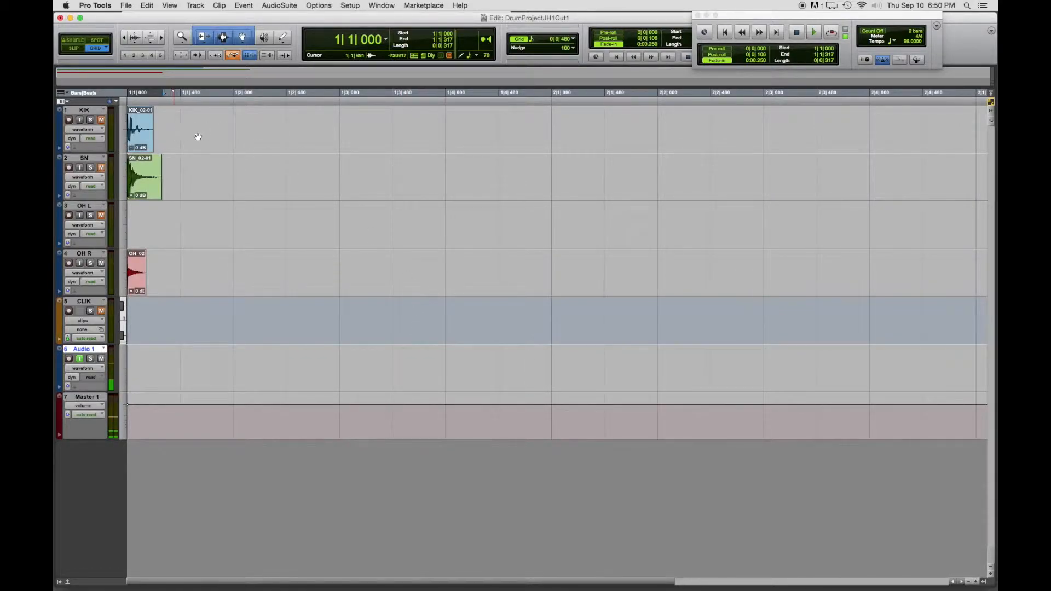
{"action": "left_click", "coordinate": [145, 141]}
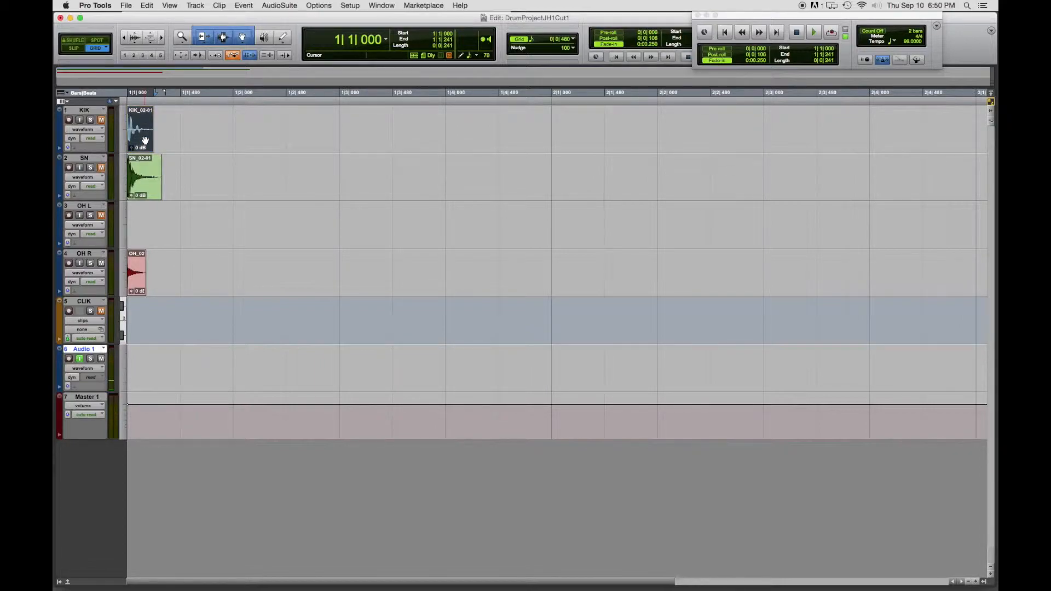
{"action": "left_click_drag", "start_coordinate": [146, 141], "coordinate": [357, 140]}
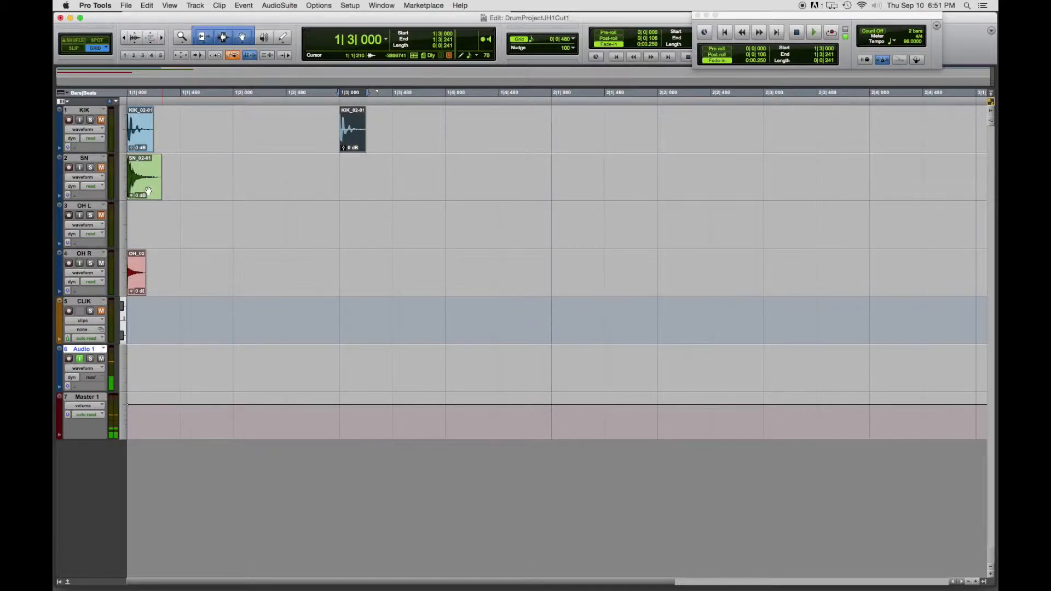
Step: Copy the snare clip to 1|3|000, then move both snare clips to start at 1|2|480 and 1|4|480
{"action": "left_click_drag", "start_coordinate": [149, 183], "coordinate": [373, 181]}
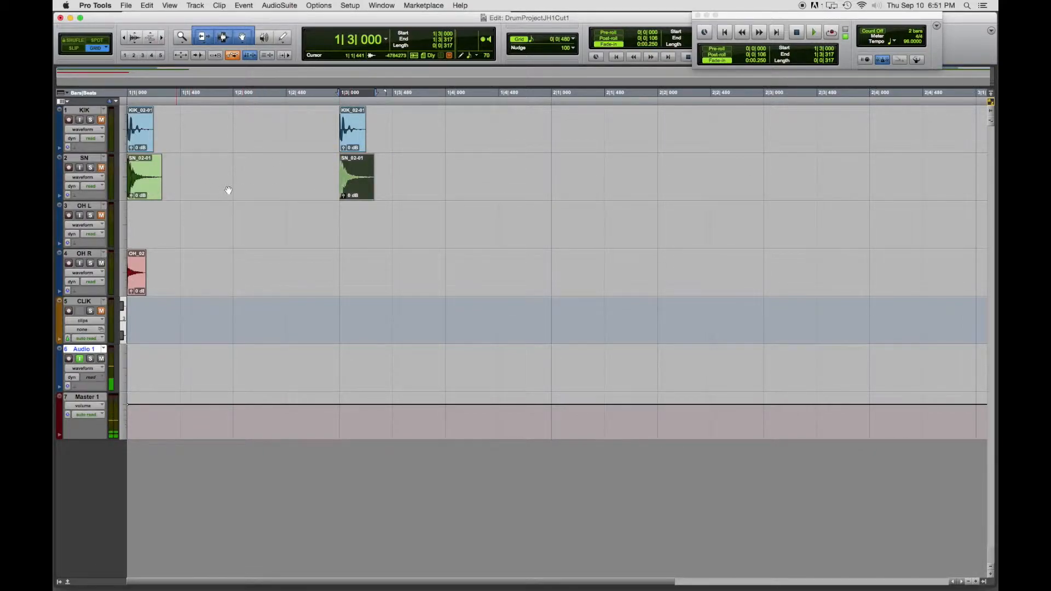
{"action": "left_click", "coordinate": [139, 194], "text": "shift"}
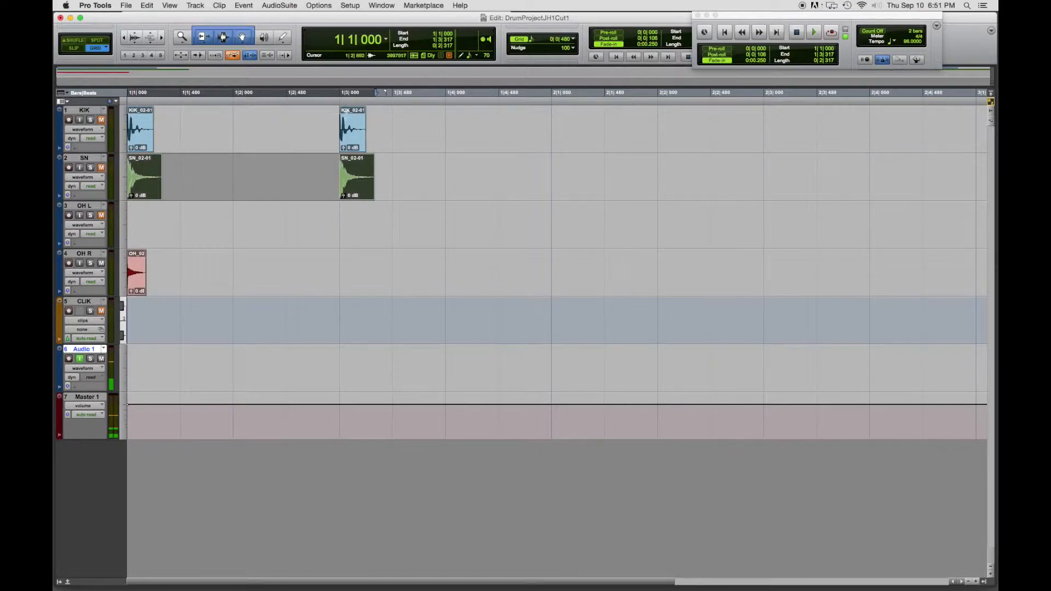
{"action": "left_click", "coordinate": [154, 189]}
{"action": "left_click_drag", "start_coordinate": [154, 189], "coordinate": [301, 180]}
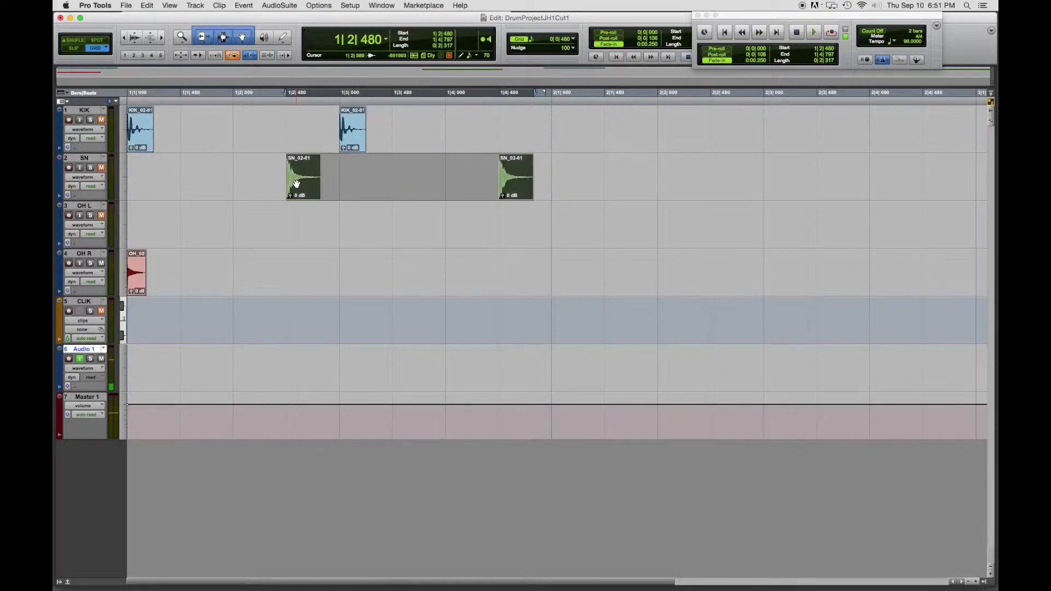
Step: Select both snare clips and move them together to start at 1|2|000 and 1|4|000
{"action": "left_click", "coordinate": [316, 189]}
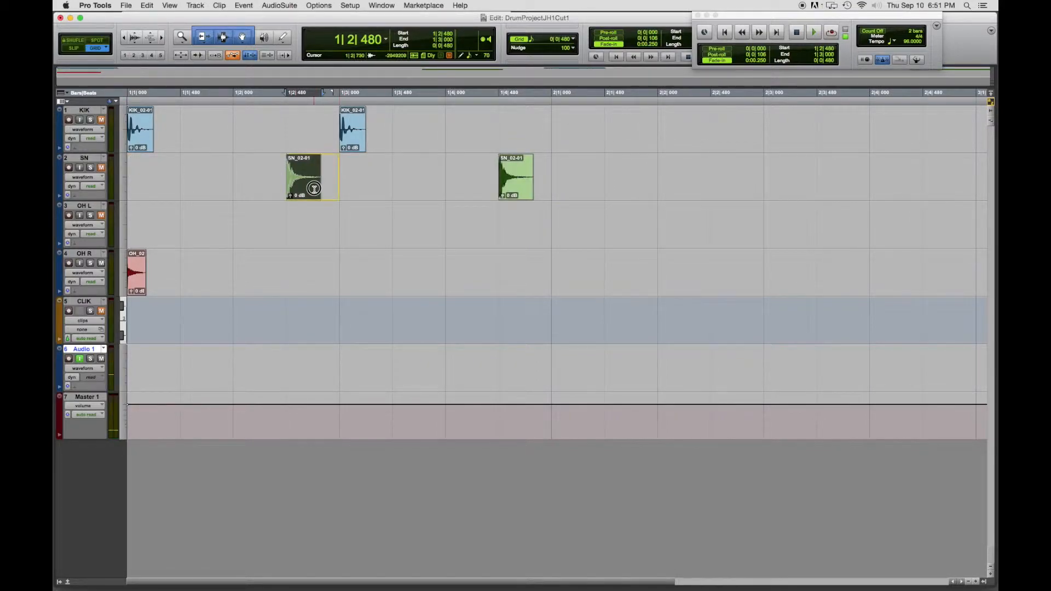
{"action": "left_click", "coordinate": [520, 189], "text": "shift"}
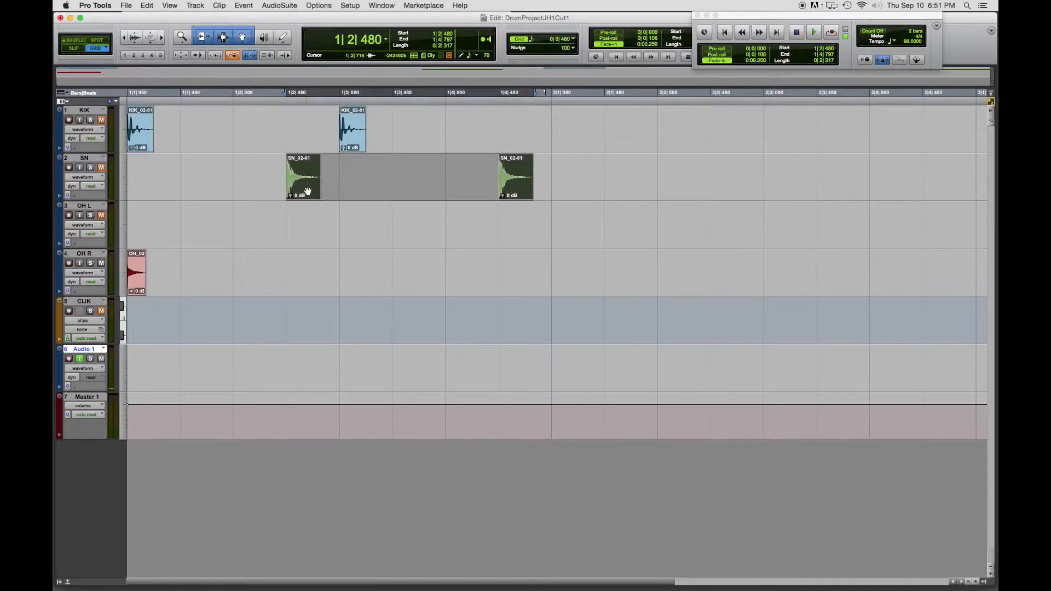
{"action": "left_click_drag", "start_coordinate": [309, 191], "coordinate": [262, 192]}
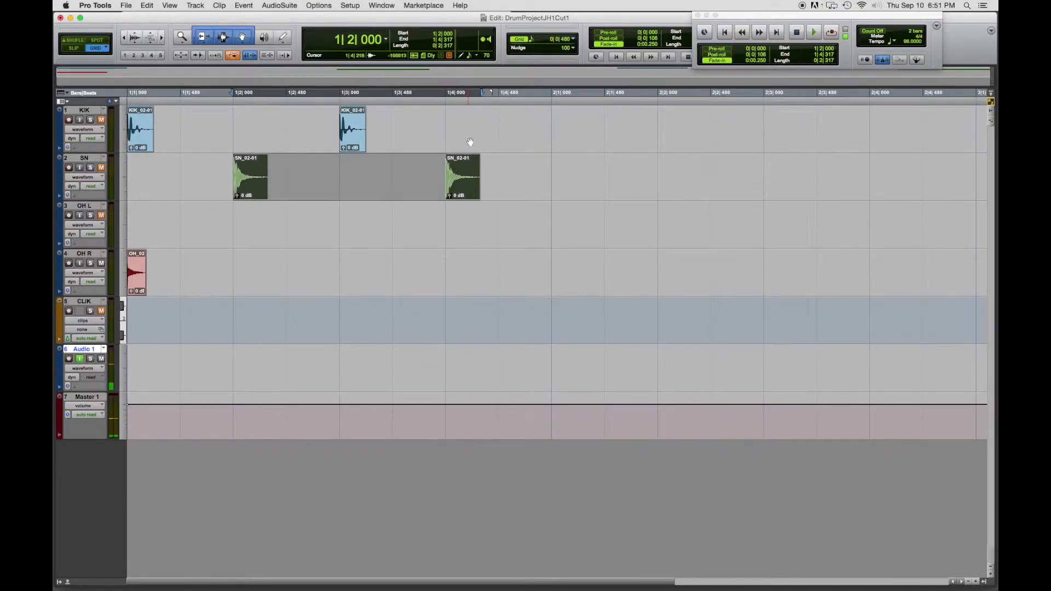
{"action": "key", "text": "super+bracketright"}
{"action": "key", "text": "super+bracketright"}
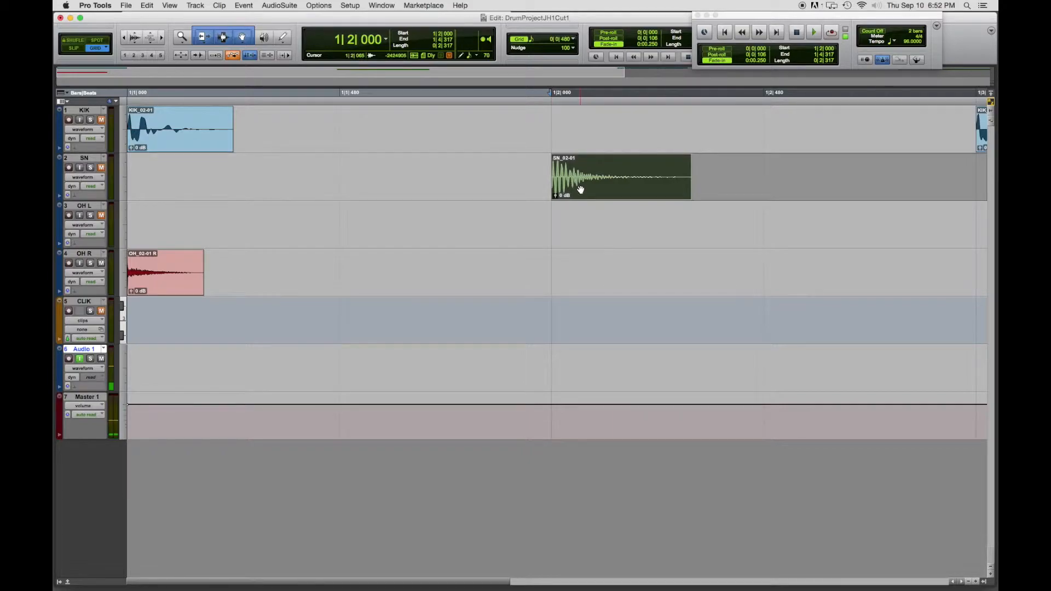
Step: Copy the OH R clip from 1|1|000 to the next eighth note at 1|1|480
{"action": "key", "text": "super+bracketleft"}
{"action": "key", "text": "super+bracketleft"}
{"action": "key", "text": "super+bracketleft"}
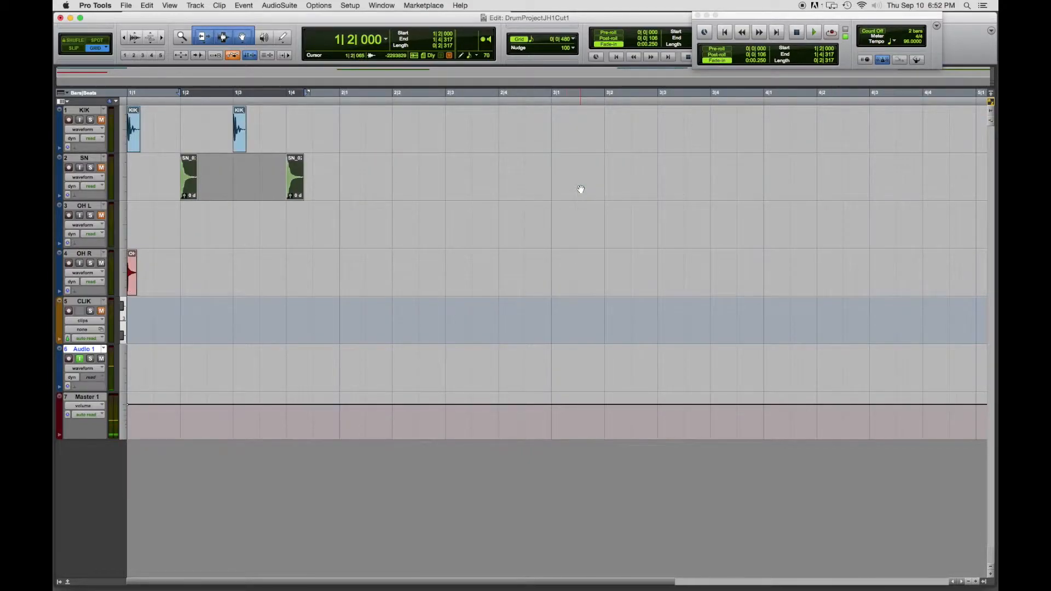
{"action": "left_click", "coordinate": [133, 291]}
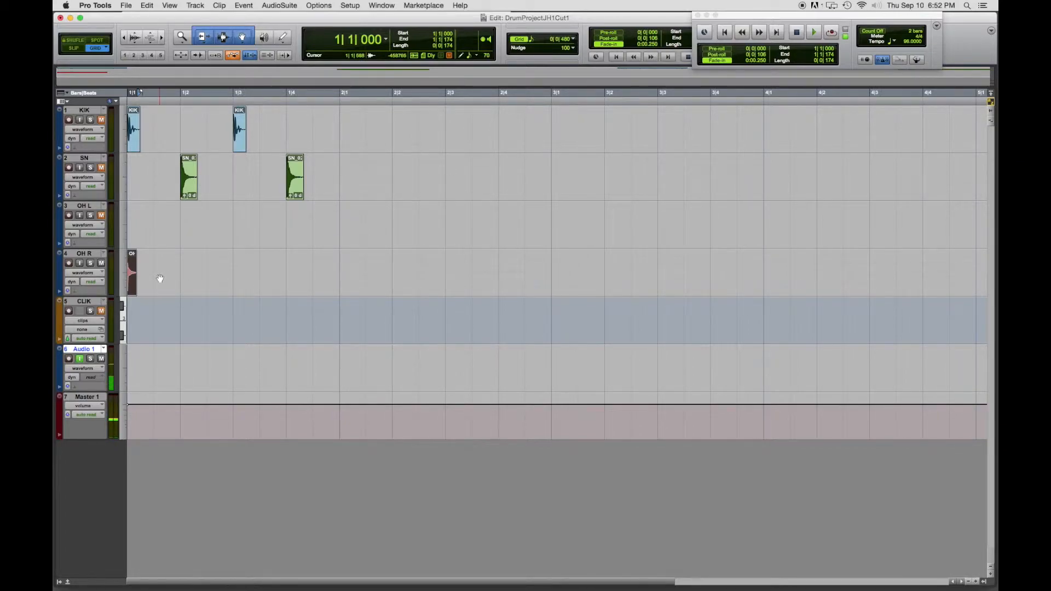
{"action": "left_click_drag", "start_coordinate": [133, 288], "coordinate": [160, 282]}
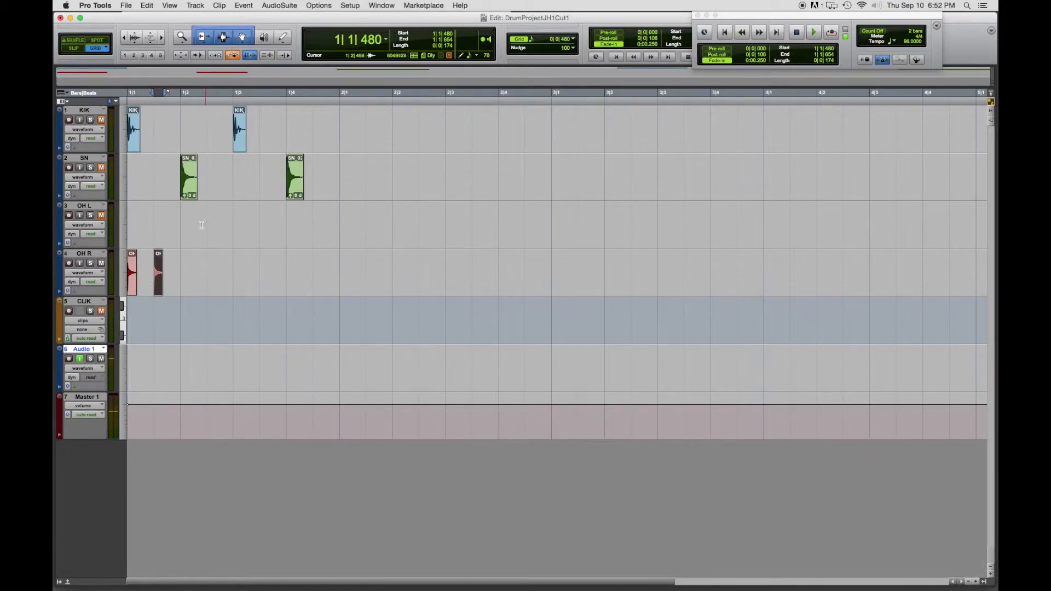
Step: Copy the two OH R clips to 1|2|000, then copy all four to 1|3|000 to fill bar 1 with eighth notes
{"action": "left_click", "coordinate": [134, 289], "text": "shift"}
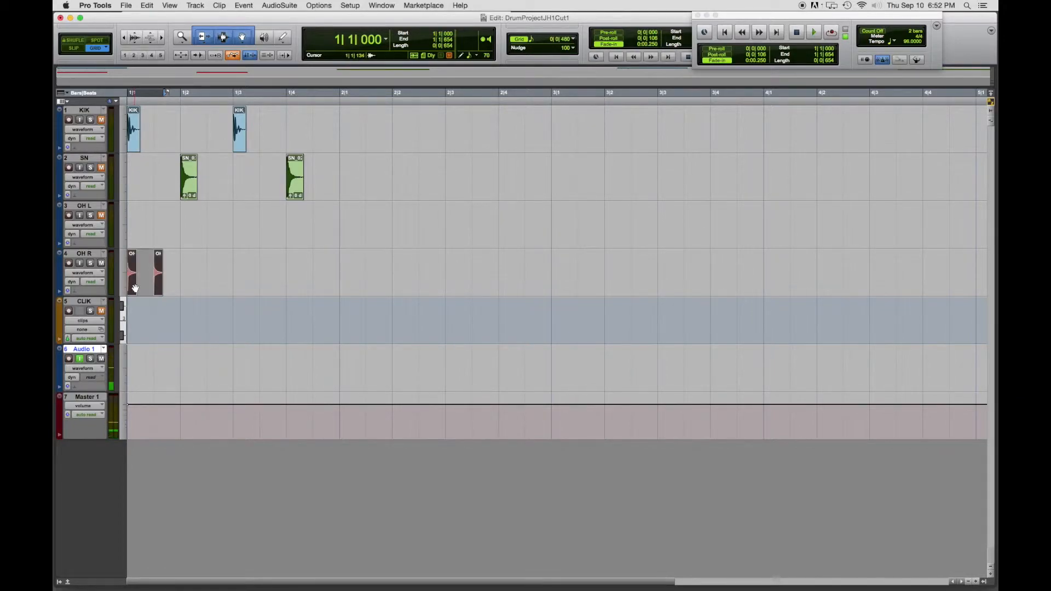
{"action": "left_click_drag", "start_coordinate": [158, 280], "coordinate": [219, 283]}
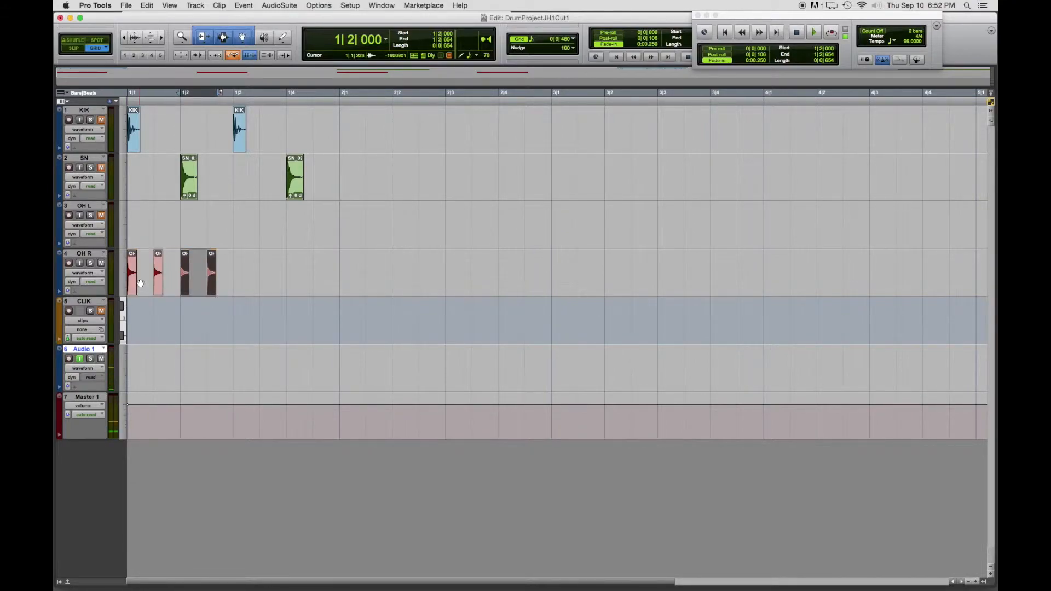
{"action": "left_click", "coordinate": [157, 284], "text": "shift"}
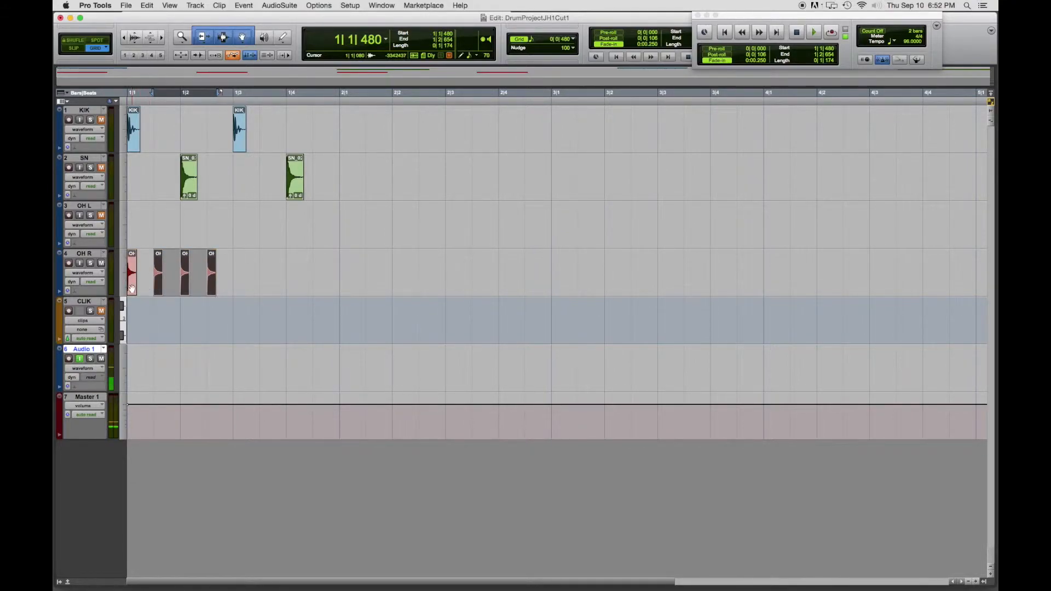
{"action": "left_click", "coordinate": [131, 288], "text": "shift"}
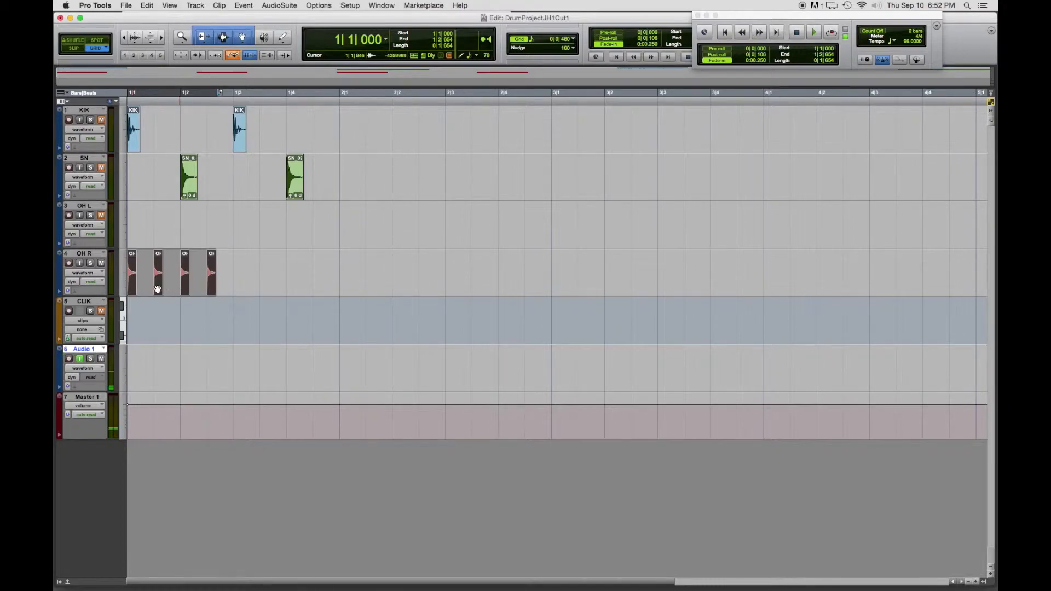
{"action": "left_click_drag", "start_coordinate": [131, 288], "coordinate": [237, 277]}
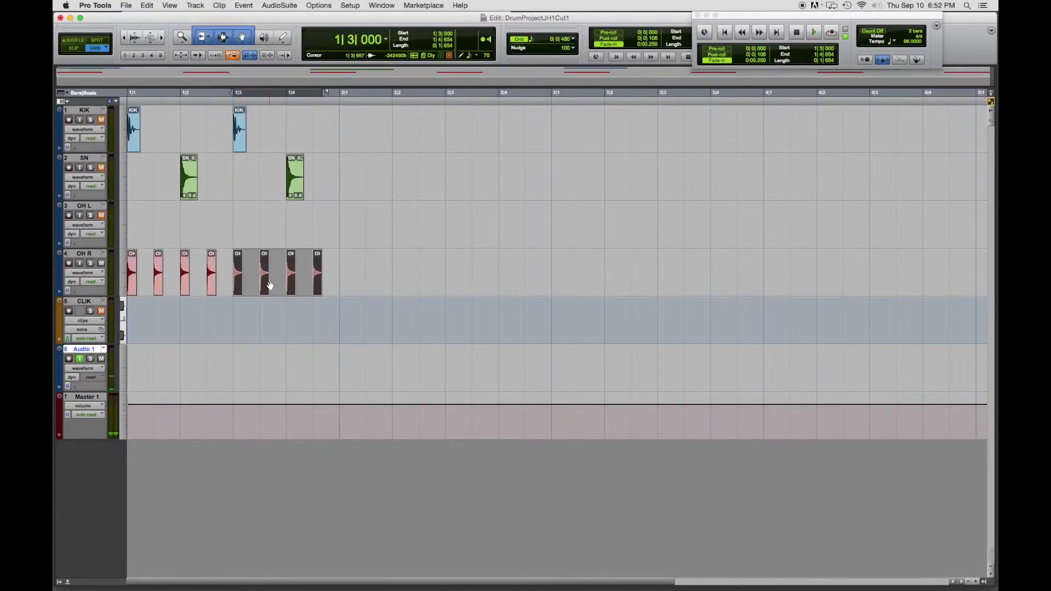
Step: Unmute the KIK and SN tracks and play the one-bar beat from the session start
{"action": "left_click", "coordinate": [725, 33]}
{"action": "key", "text": "space"}
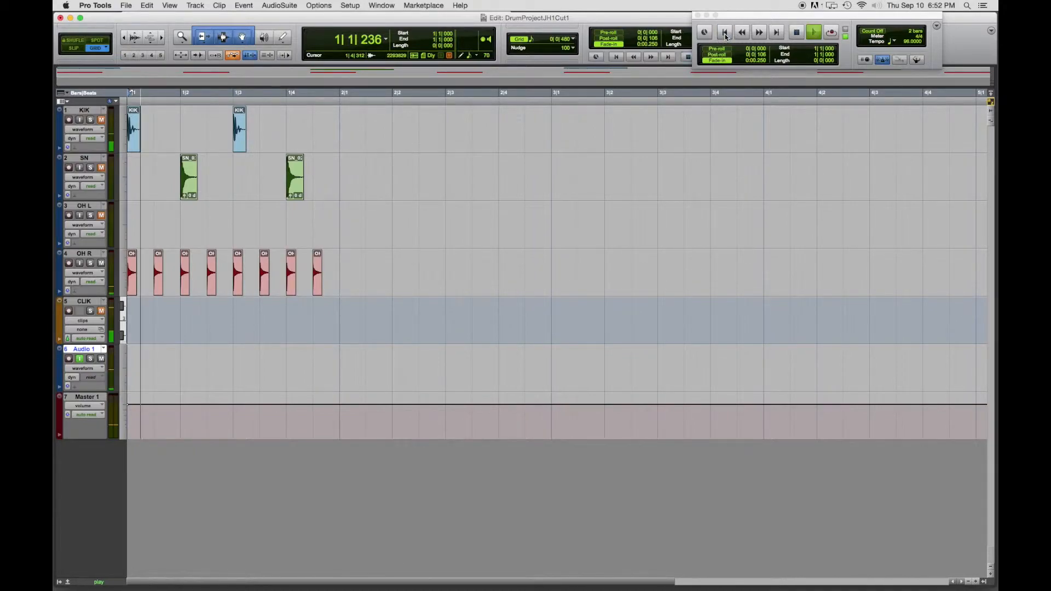
{"action": "key", "text": "space"}
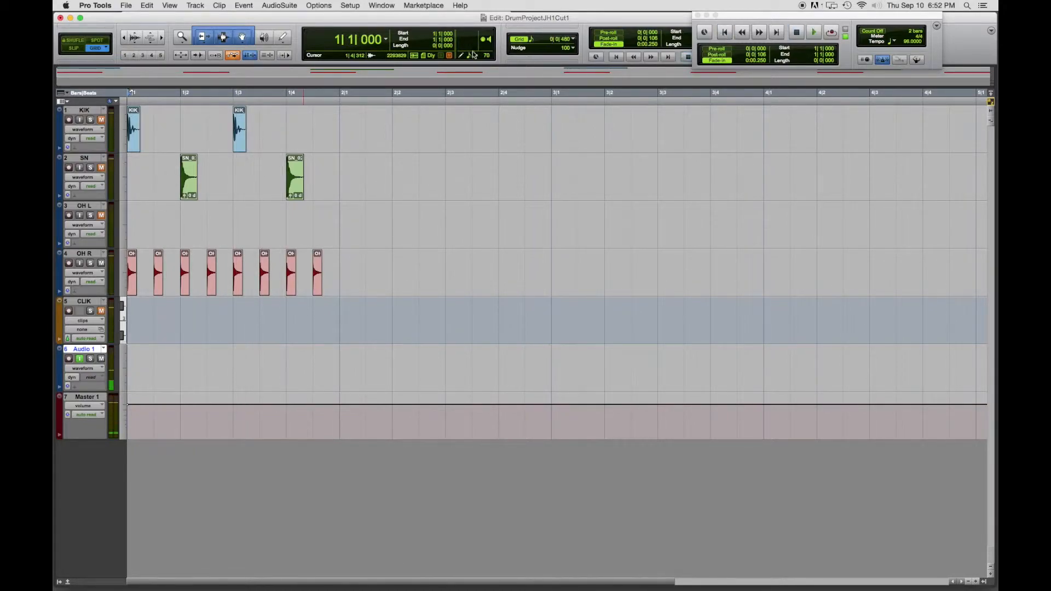
{"action": "left_click", "coordinate": [100, 120]}
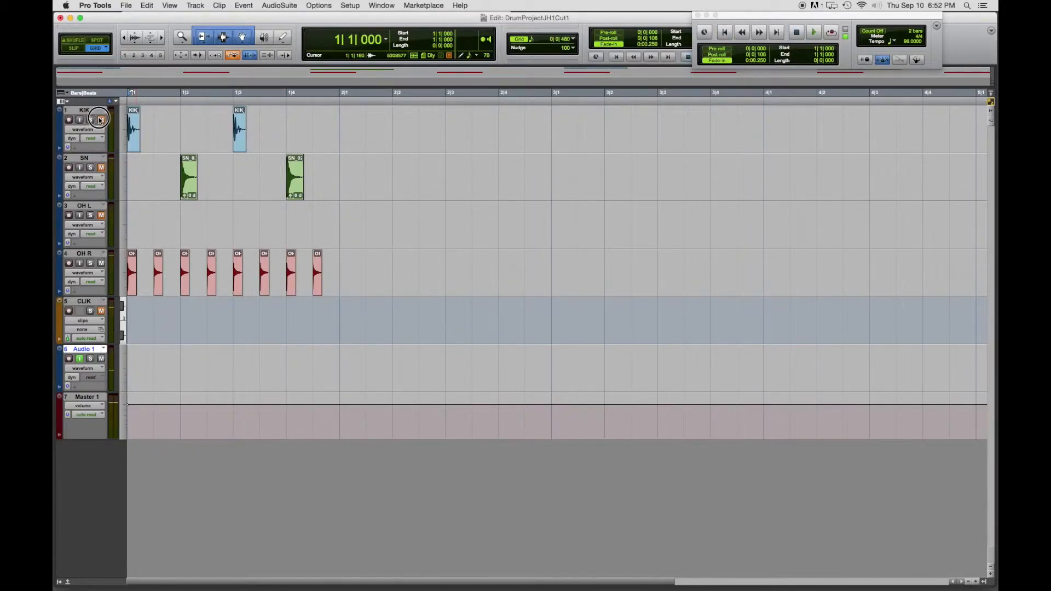
{"action": "left_click", "coordinate": [101, 168]}
{"action": "key", "text": "space"}
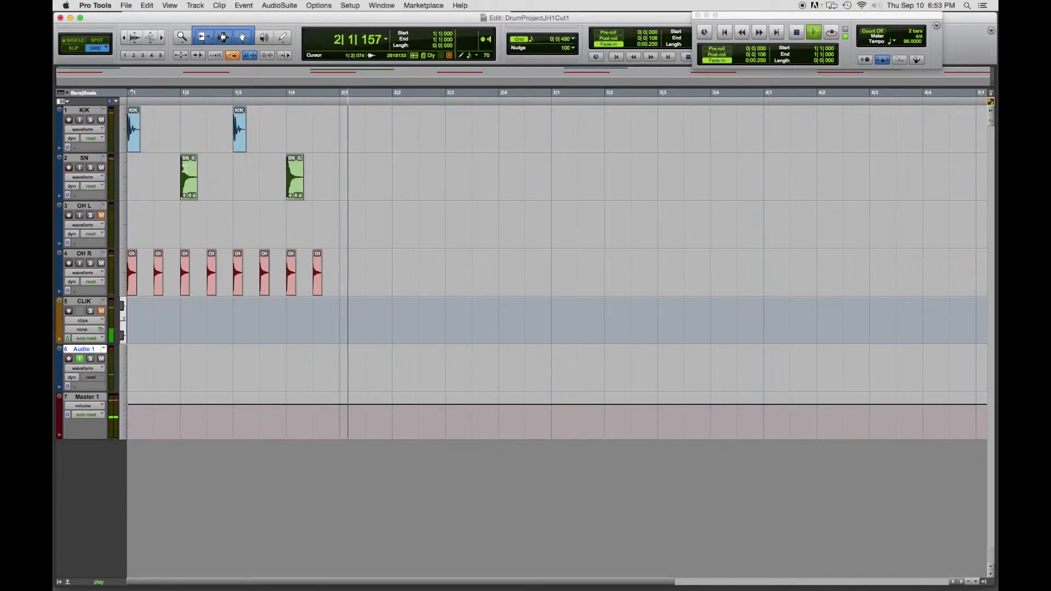
{"action": "key", "text": "space"}
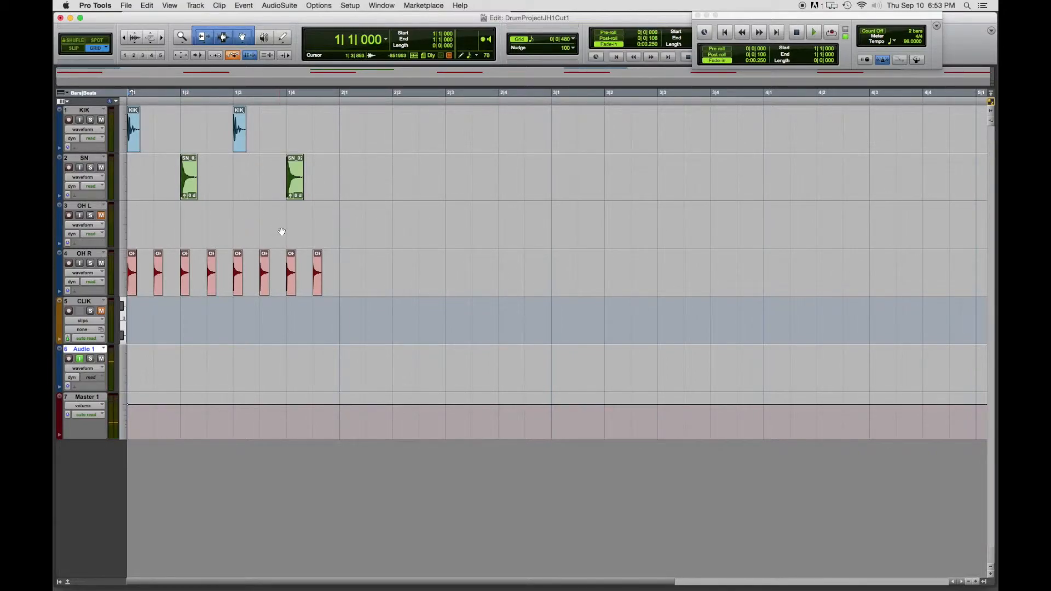
Step: Set the grid value to 1 bar and select exactly bar 1 across the KIK through OH R tracks
{"action": "left_click", "coordinate": [532, 41]}
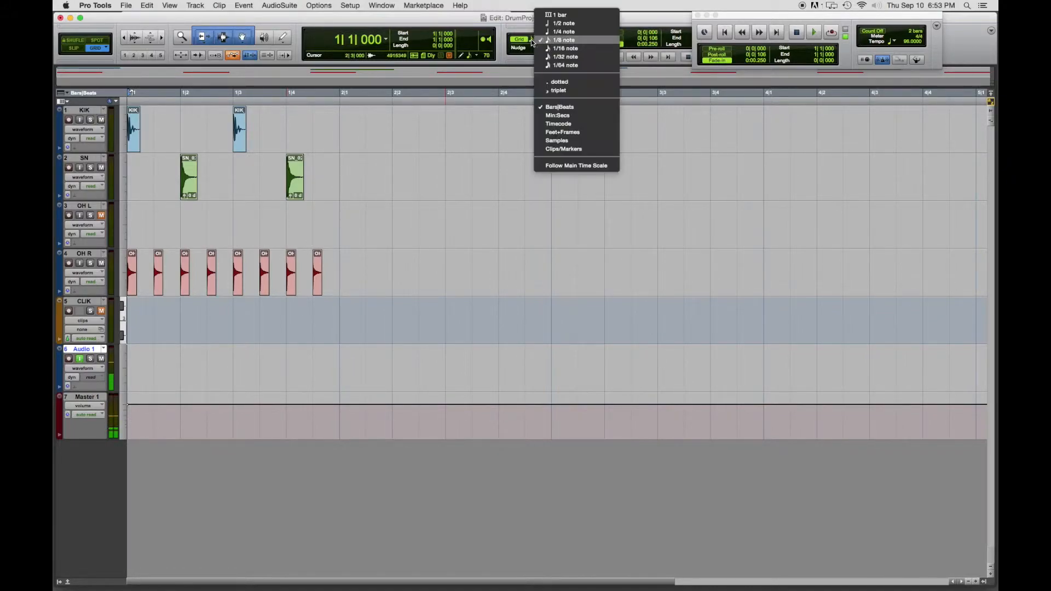
{"action": "left_click", "coordinate": [558, 15]}
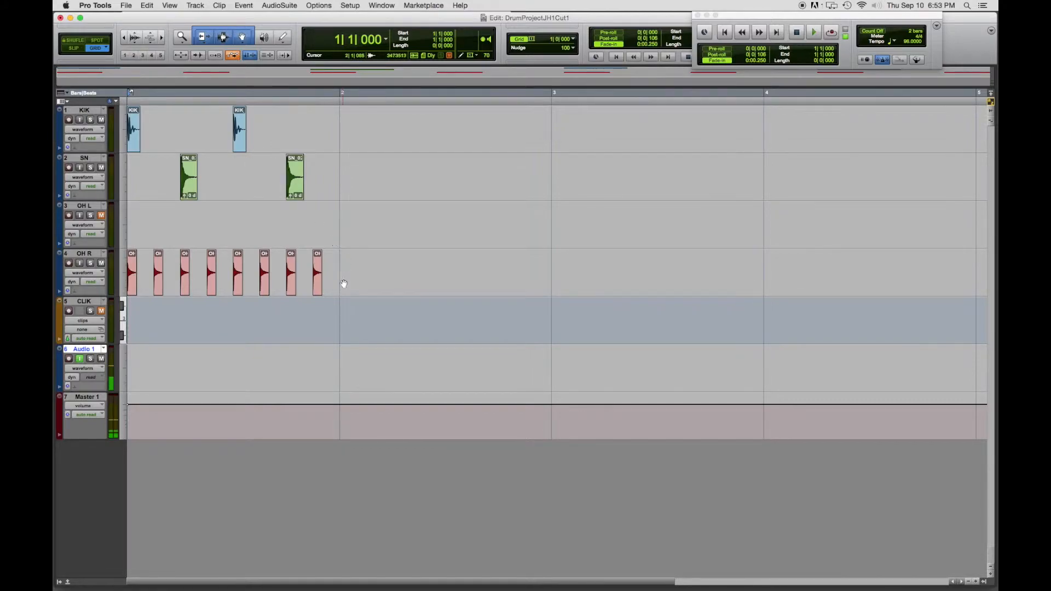
{"action": "left_click_drag", "start_coordinate": [334, 261], "coordinate": [137, 98]}
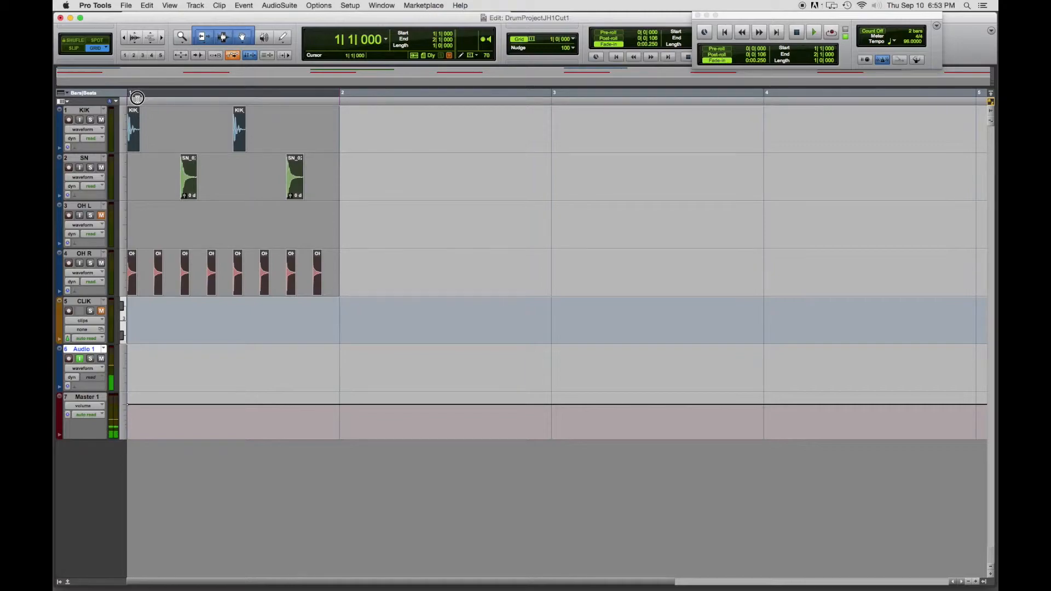
{"action": "left_click", "coordinate": [368, 270]}
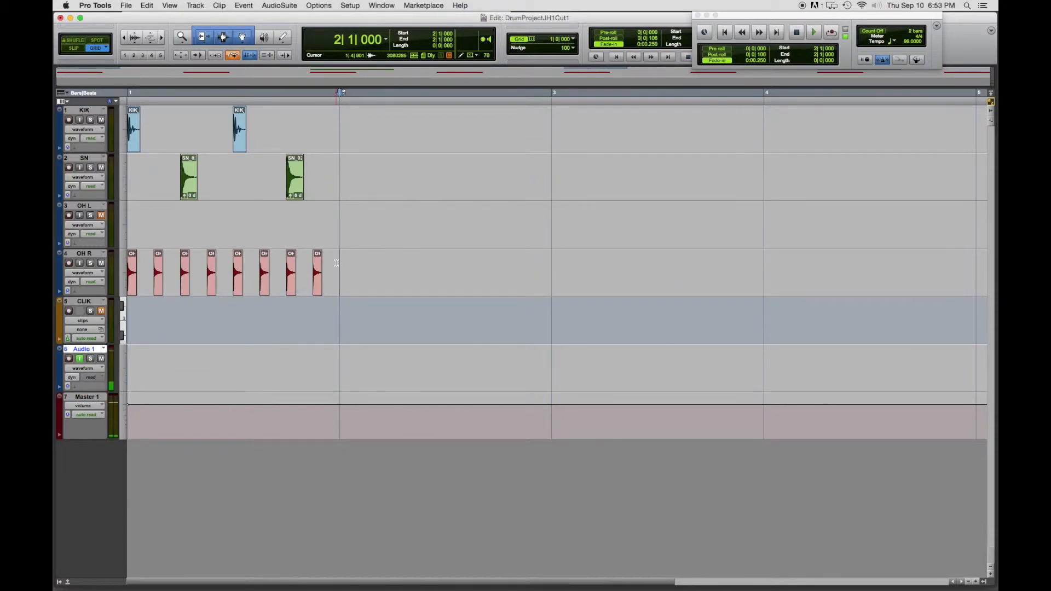
{"action": "left_click", "coordinate": [144, 107], "text": "shift"}
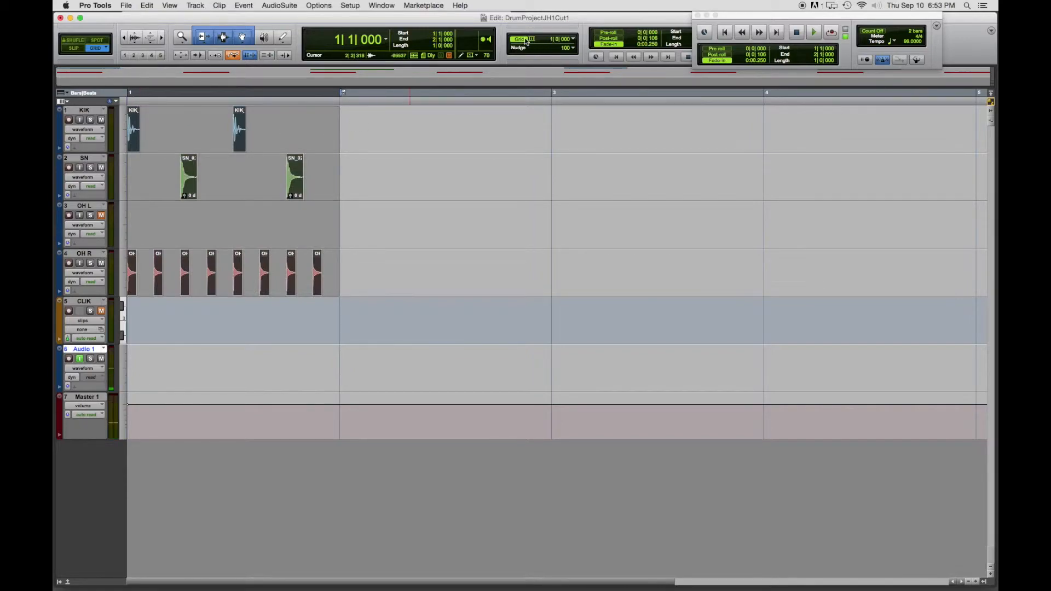
Step: Reselect bar 1 across the four drum tracks and repeat it 3 times
{"action": "left_click", "coordinate": [334, 255]}
{"action": "left_click", "coordinate": [230, 123], "text": "shift"}
{"action": "left_click", "coordinate": [257, 124]}
{"action": "left_click", "coordinate": [158, 108], "text": "shift"}
{"action": "key", "text": "alt+r"}
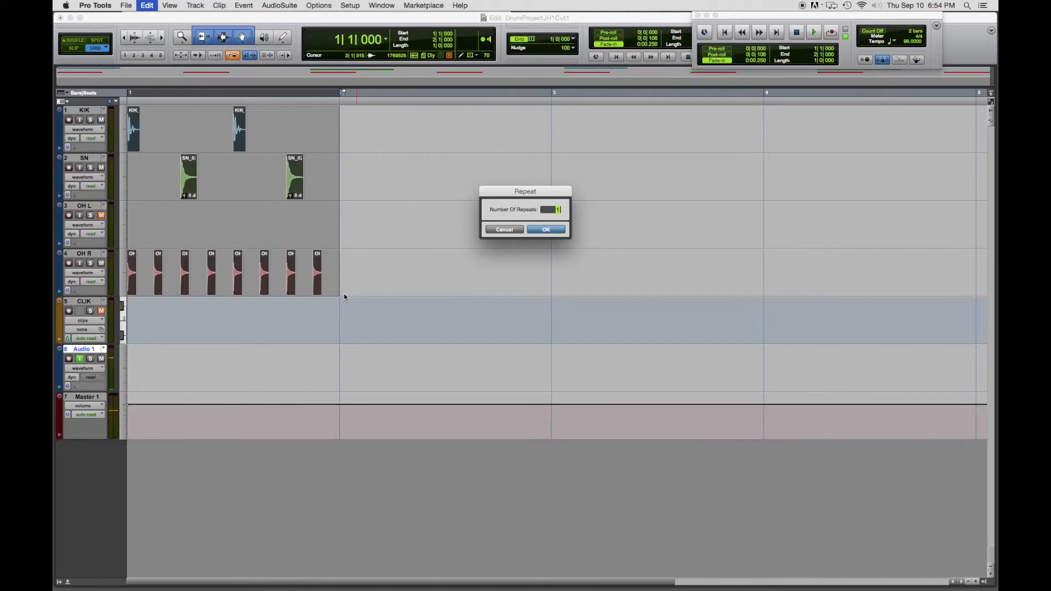
{"action": "type", "text": "3"}
{"action": "key", "text": "Return"}
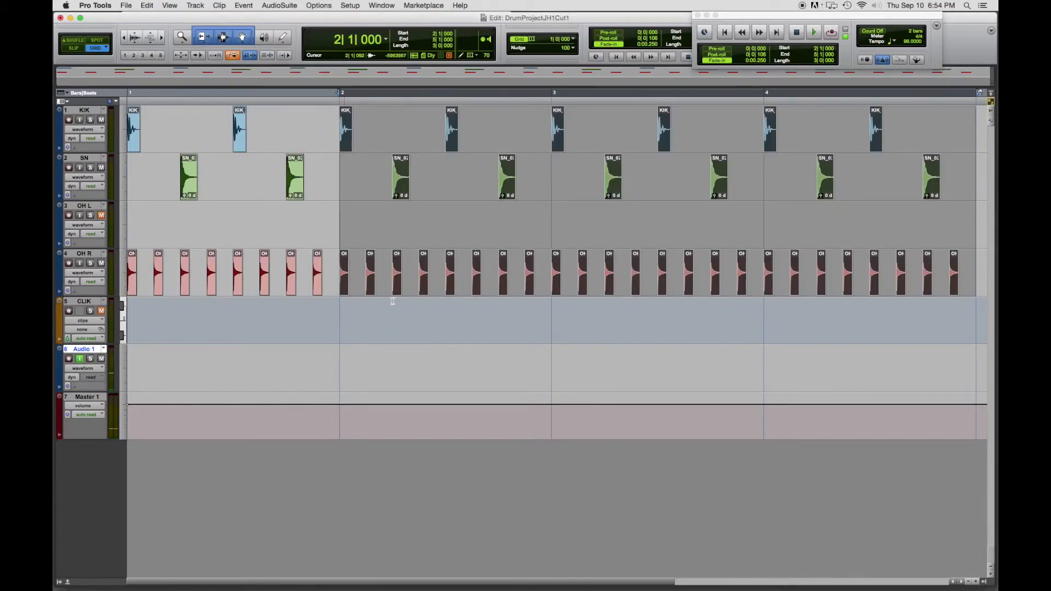
Step: Play the four-bar beat from the session start and stop playback
{"action": "left_click", "coordinate": [725, 34]}
{"action": "key", "text": "space"}
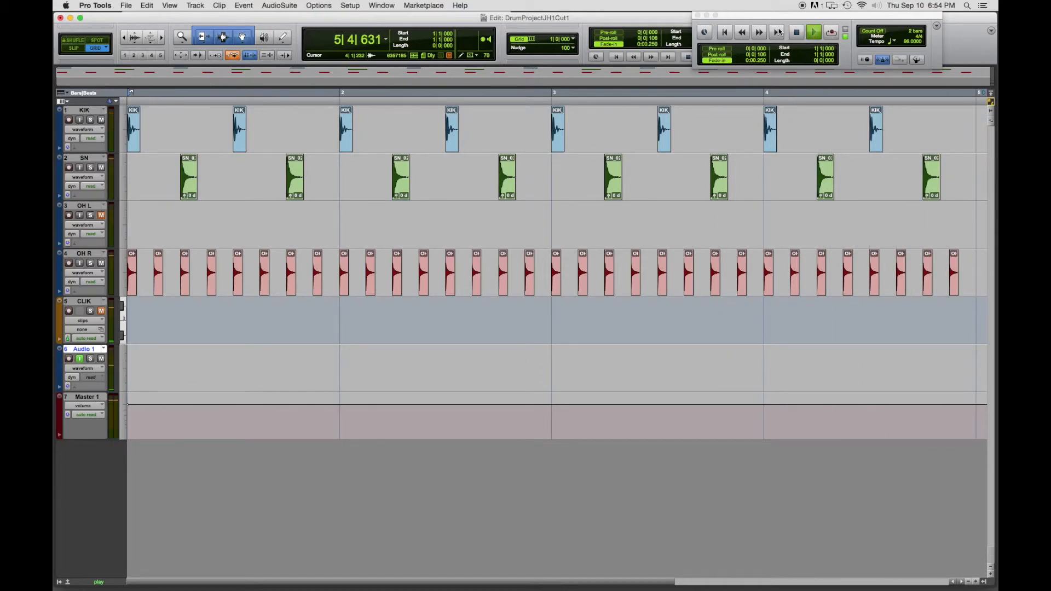
{"action": "left_click", "coordinate": [797, 33]}
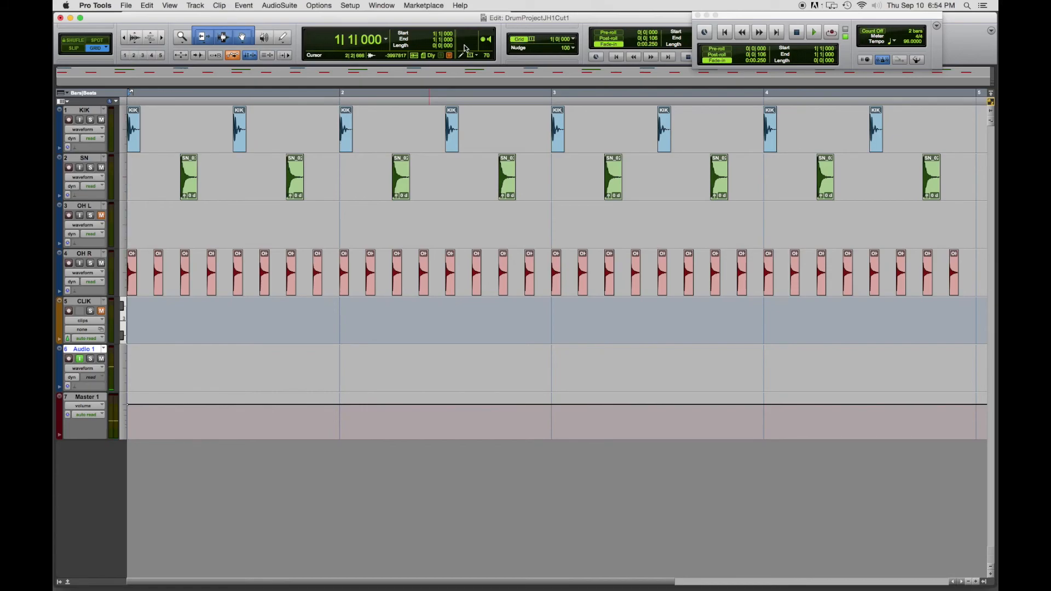
Step: Save the session under the new name DrumProjectJH1Cut2Final in the DrumProjectJH folder
{"action": "left_click", "coordinate": [125, 5]}
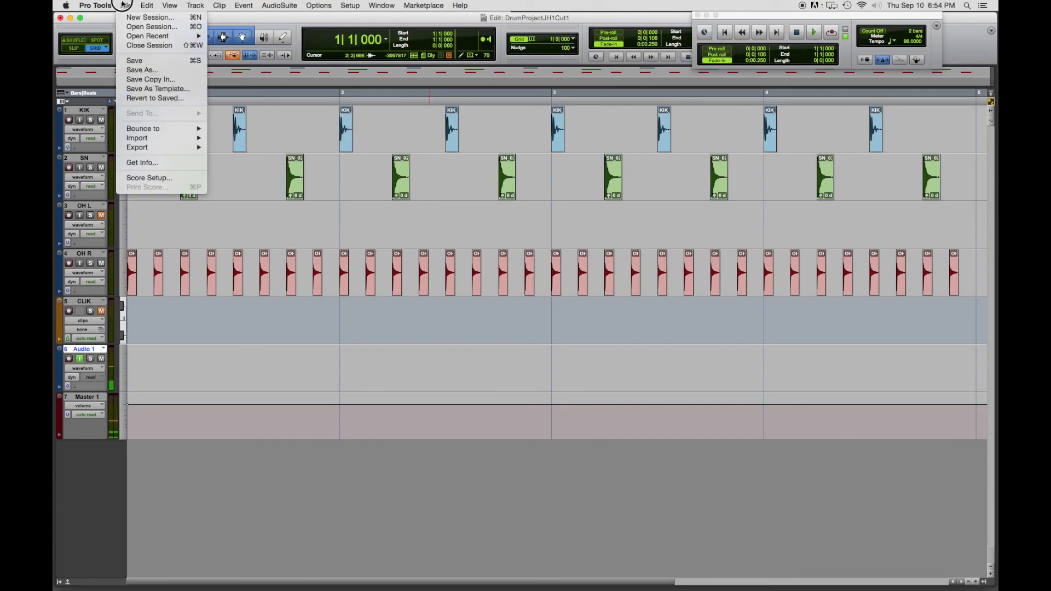
{"action": "left_click", "coordinate": [142, 70]}
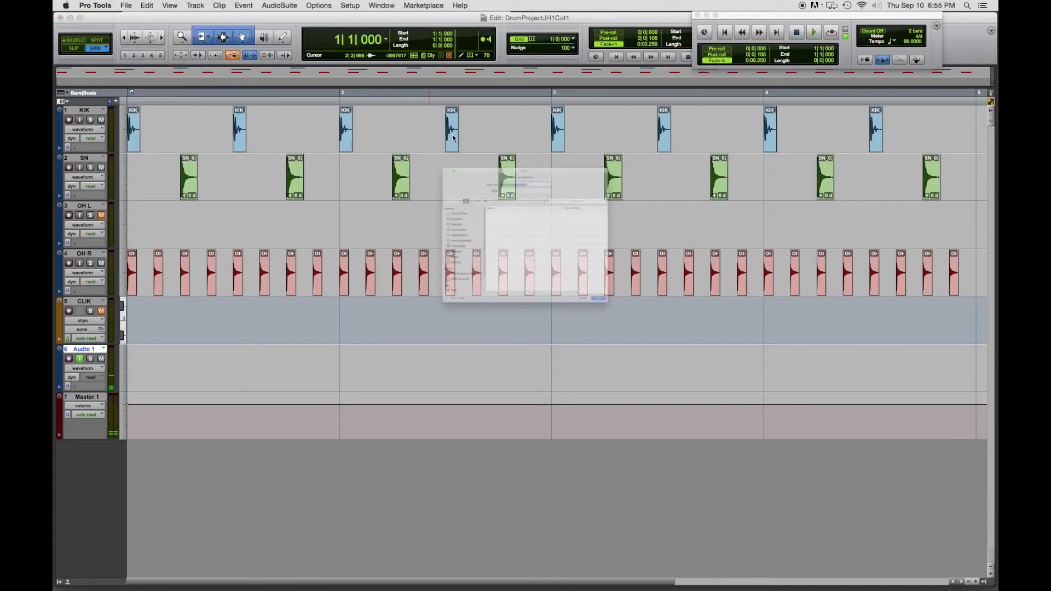
{"action": "left_click", "coordinate": [537, 115]}
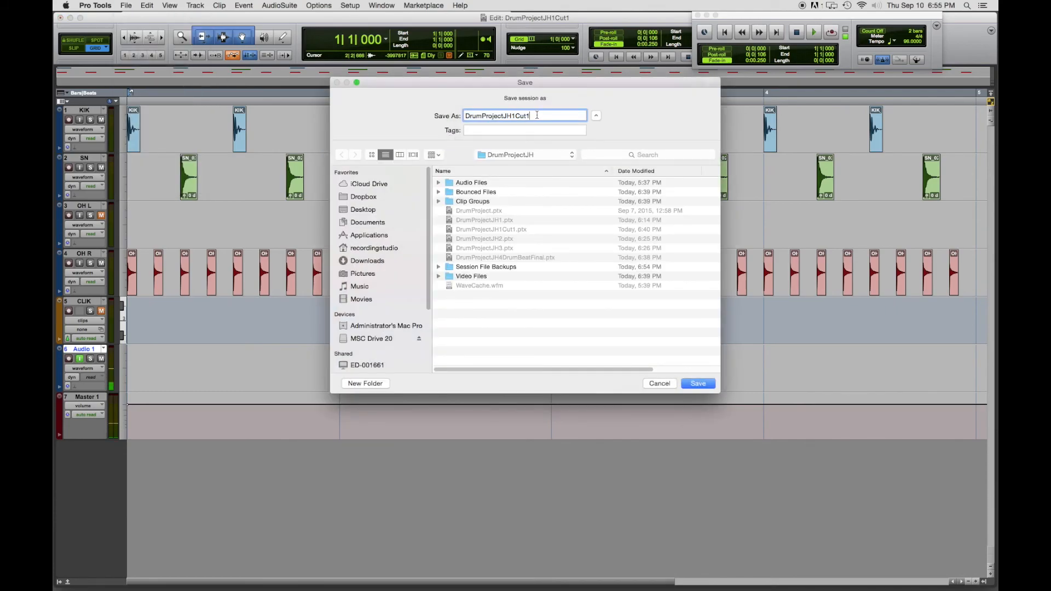
{"action": "key", "text": "BackSpace"}
{"action": "type", "text": "2Final"}
{"action": "key", "text": "Return"}
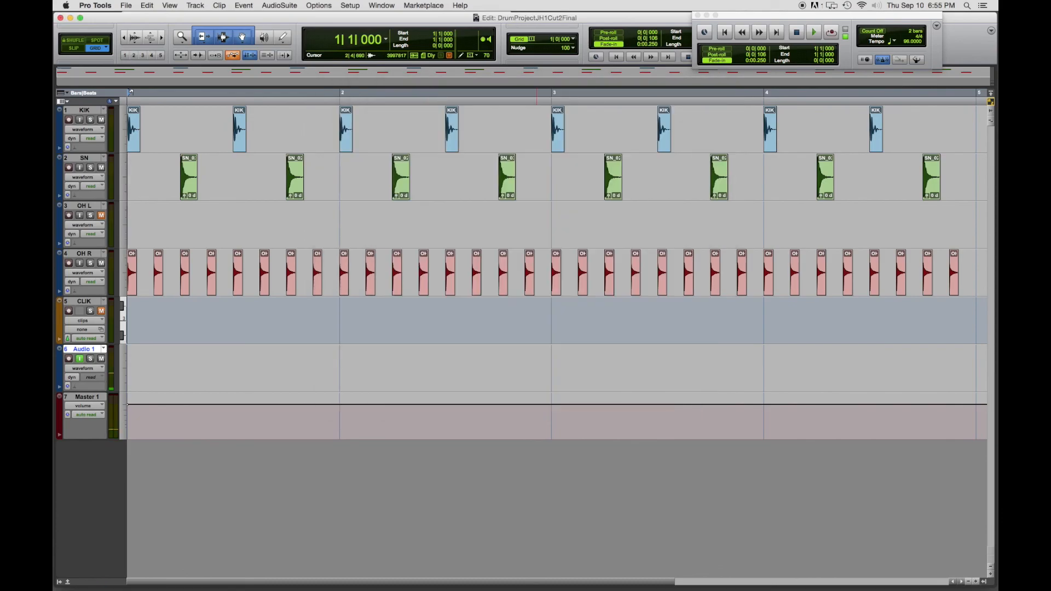